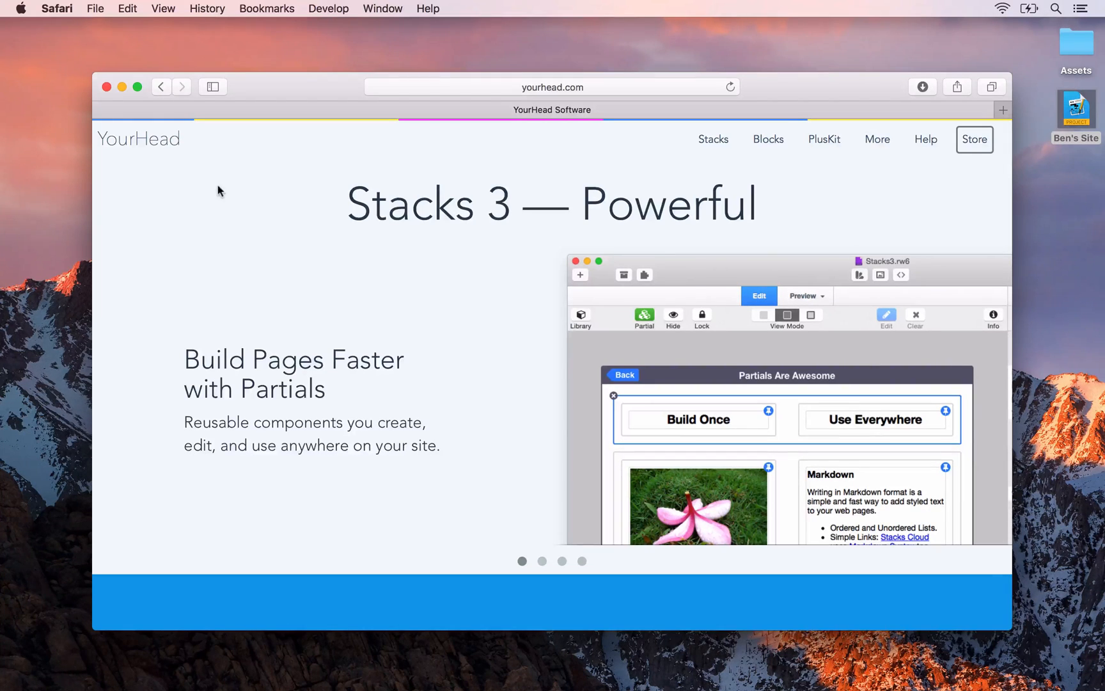
View the Stacks product page on the YourHead website and close the browser window
{"action": "left_click", "coordinate": [715, 145]}
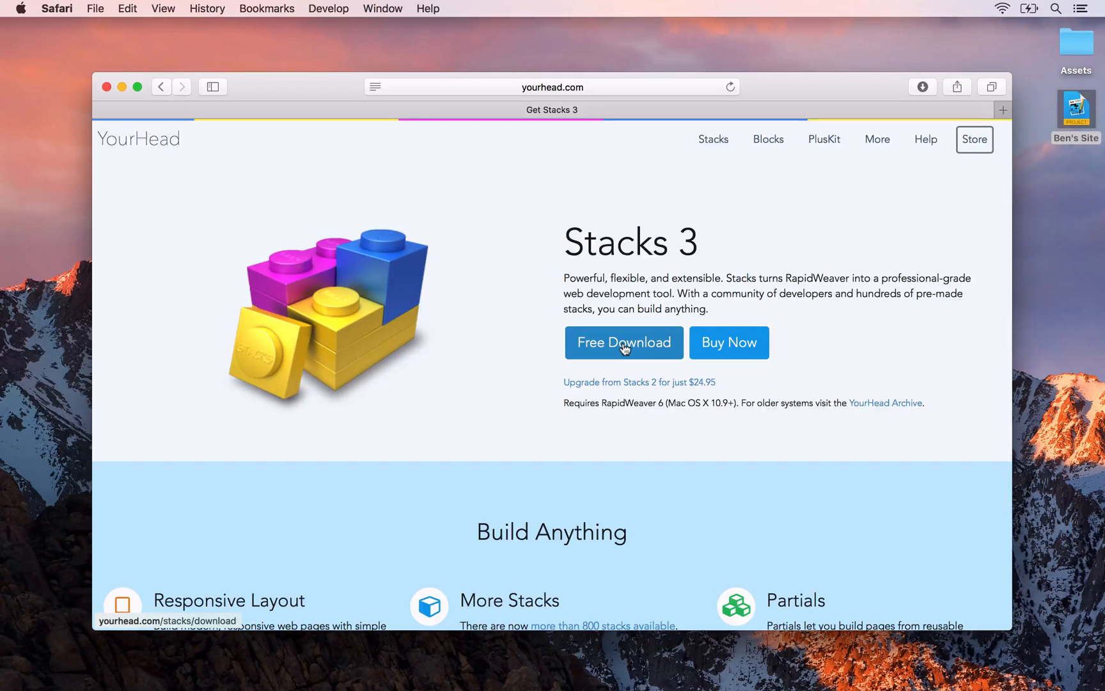
{"action": "key", "text": "cmd+w"}
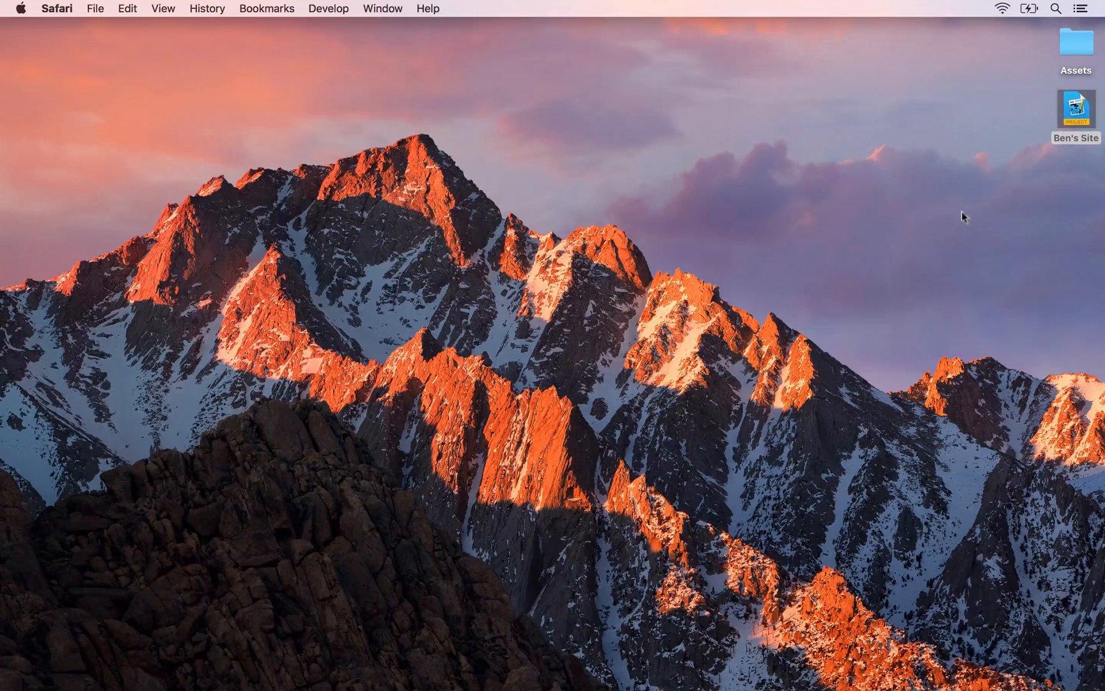
Open the site project from the desktop in RapidWeaver 7 and add a new Stacks page
{"action": "double_click", "coordinate": [1061, 120]}
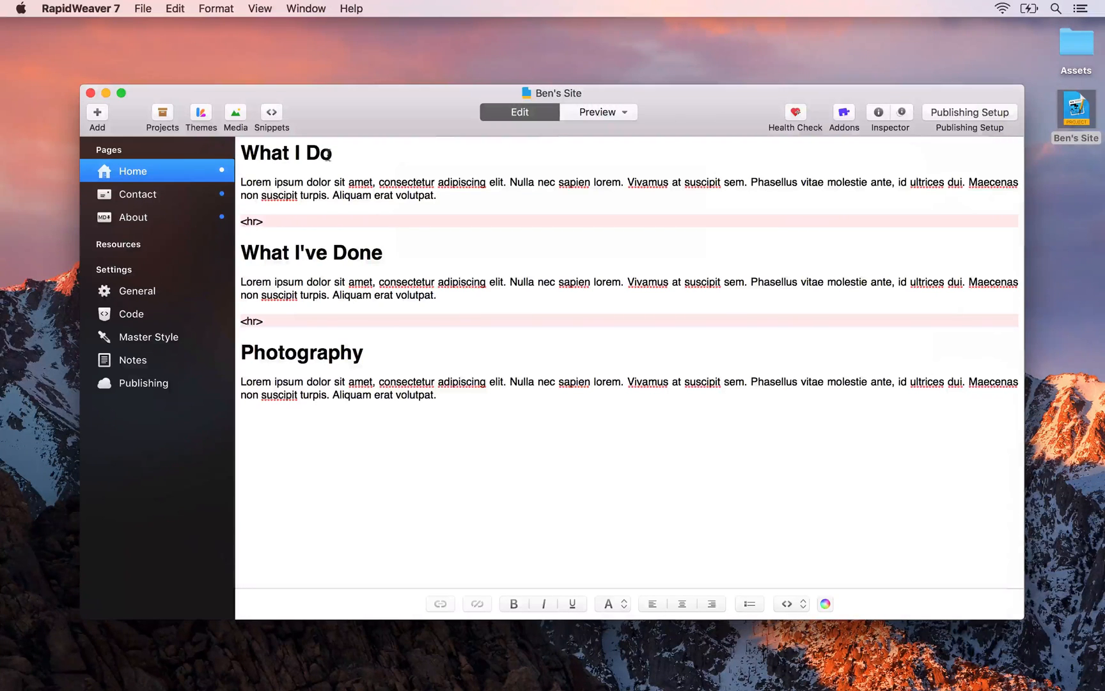
{"action": "left_click", "coordinate": [97, 114]}
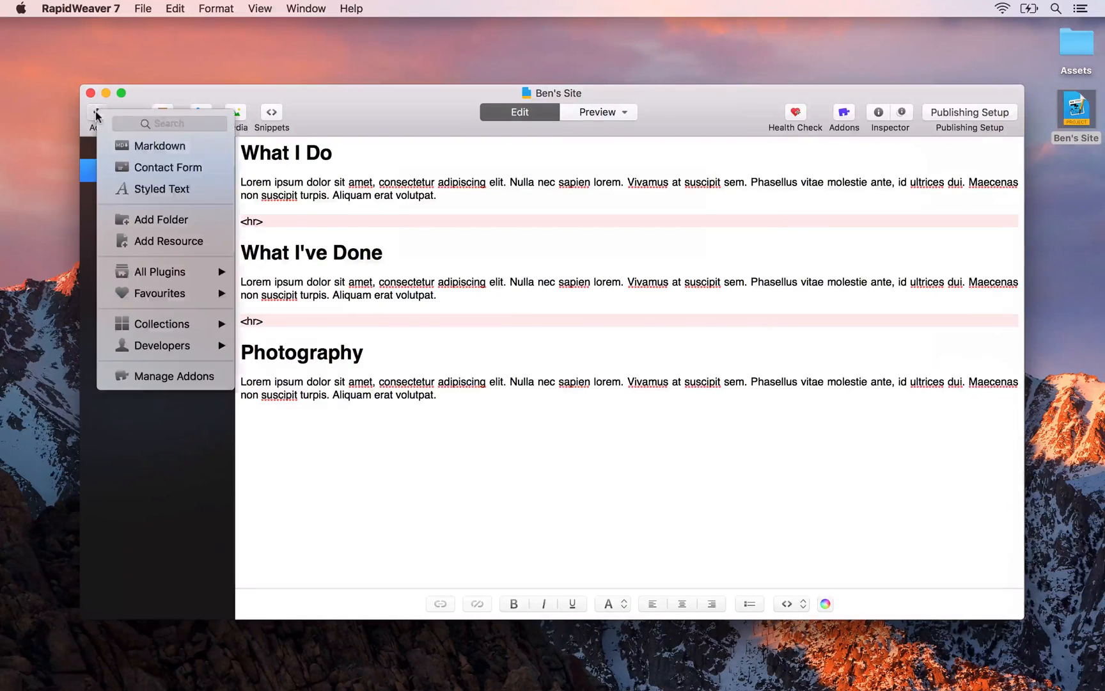
{"action": "mouse_move", "coordinate": [135, 269]}
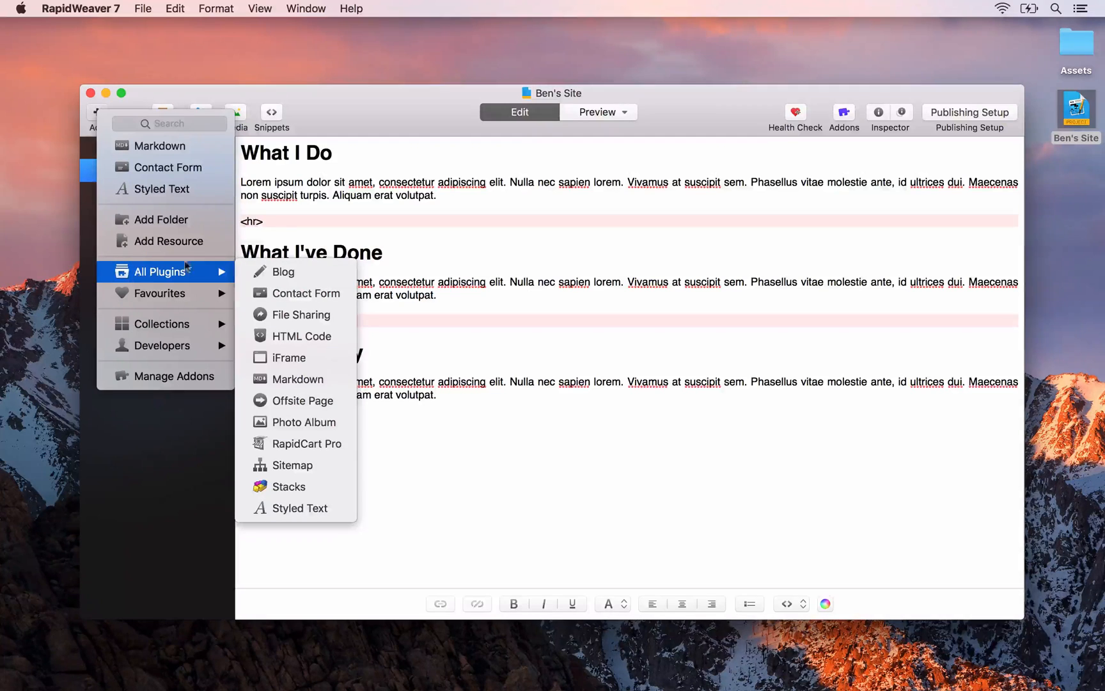
{"action": "left_click", "coordinate": [283, 488]}
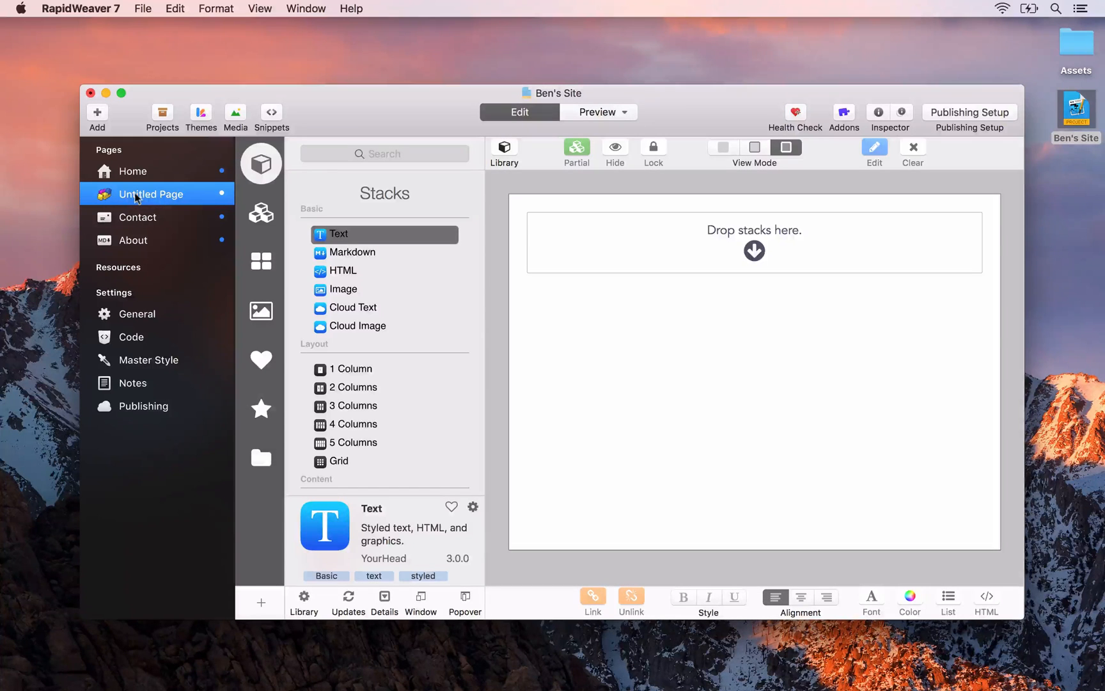
Rename the new Stacks page "Work" and move it below About at the end of the page list
{"action": "left_click_drag", "start_coordinate": [137, 198], "coordinate": [136, 197]}
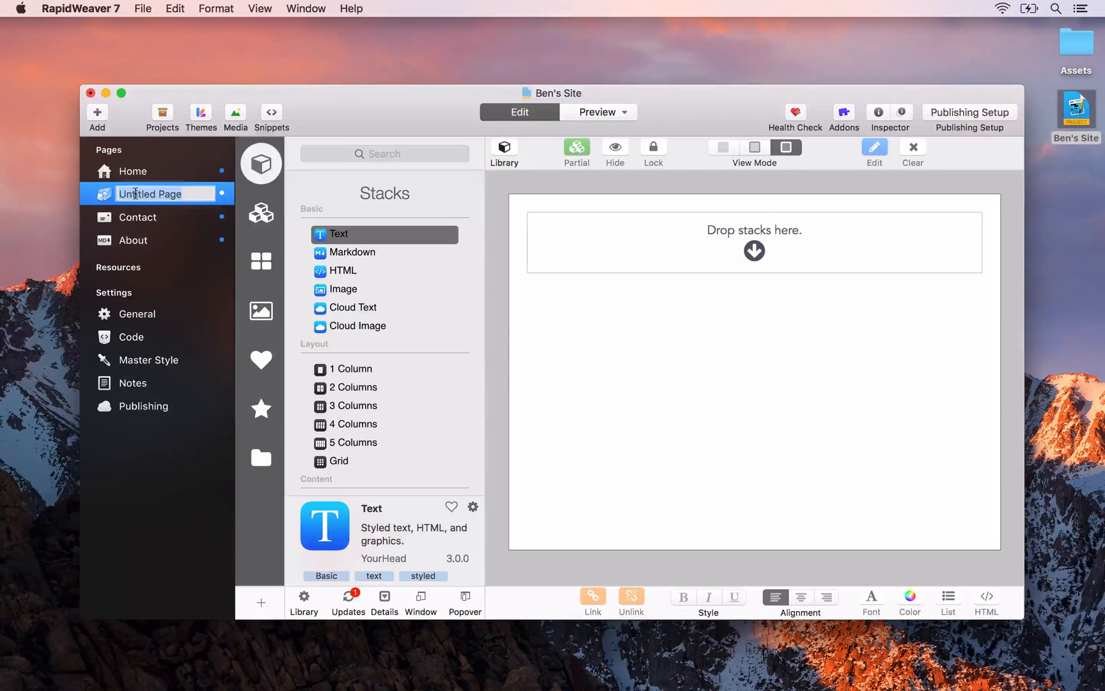
{"action": "type", "text": "Work"}
{"action": "key", "text": "Return"}
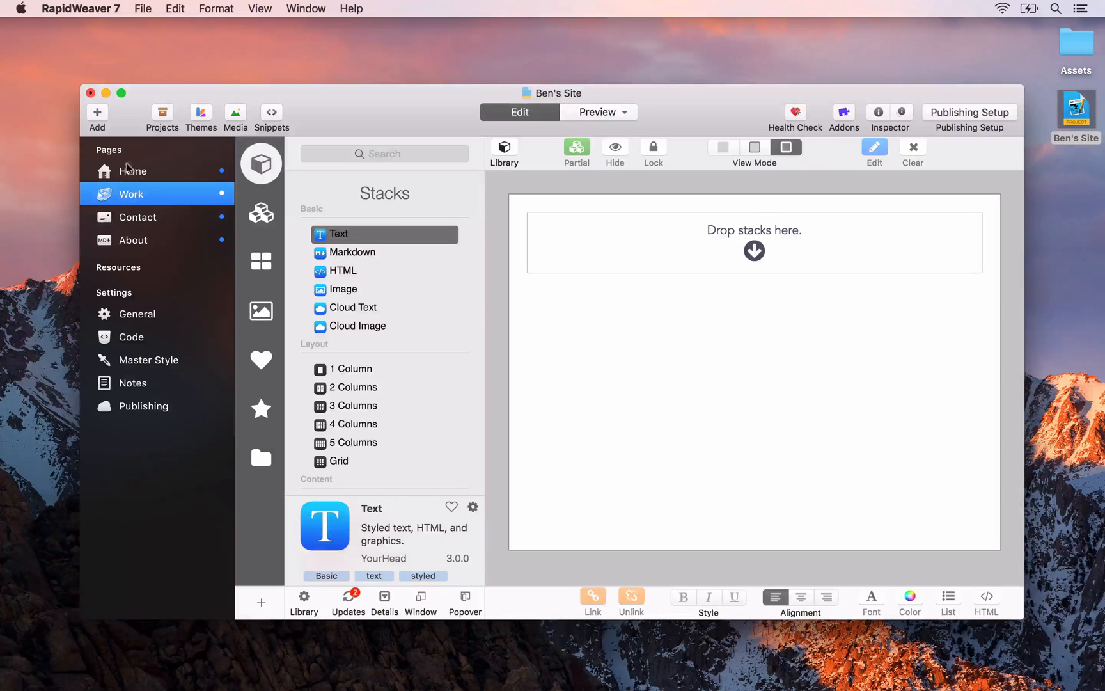
{"action": "left_click_drag", "start_coordinate": [101, 195], "coordinate": [114, 252]}
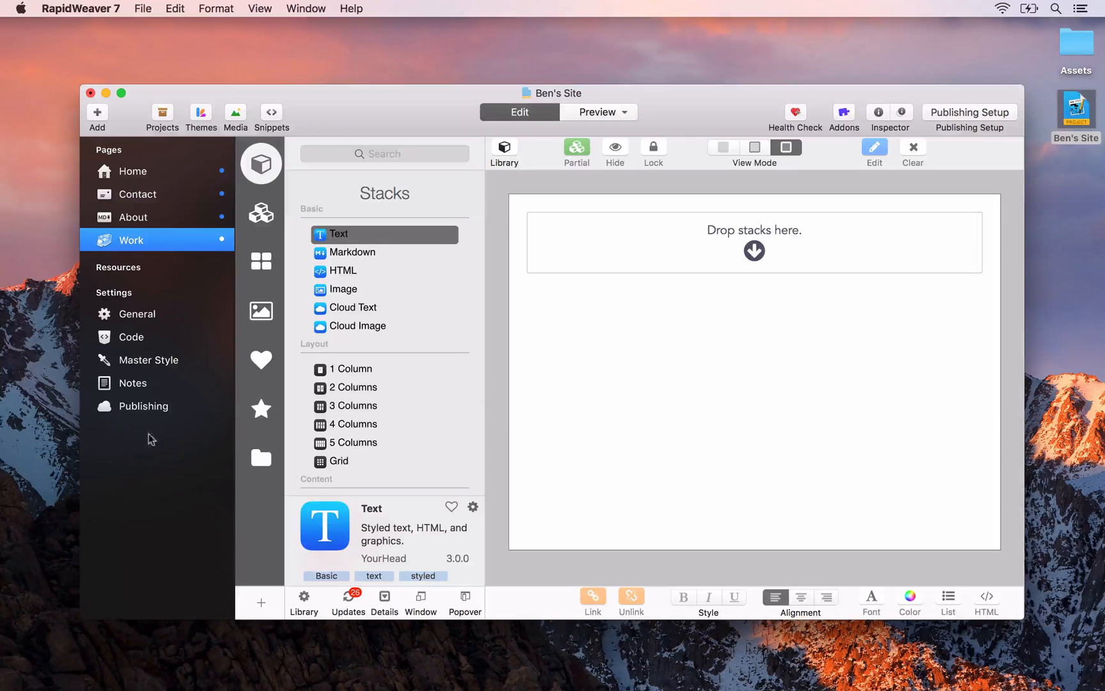
Hide the source list to give the Stacks editing area more room
{"action": "left_click", "coordinate": [271, 9]}
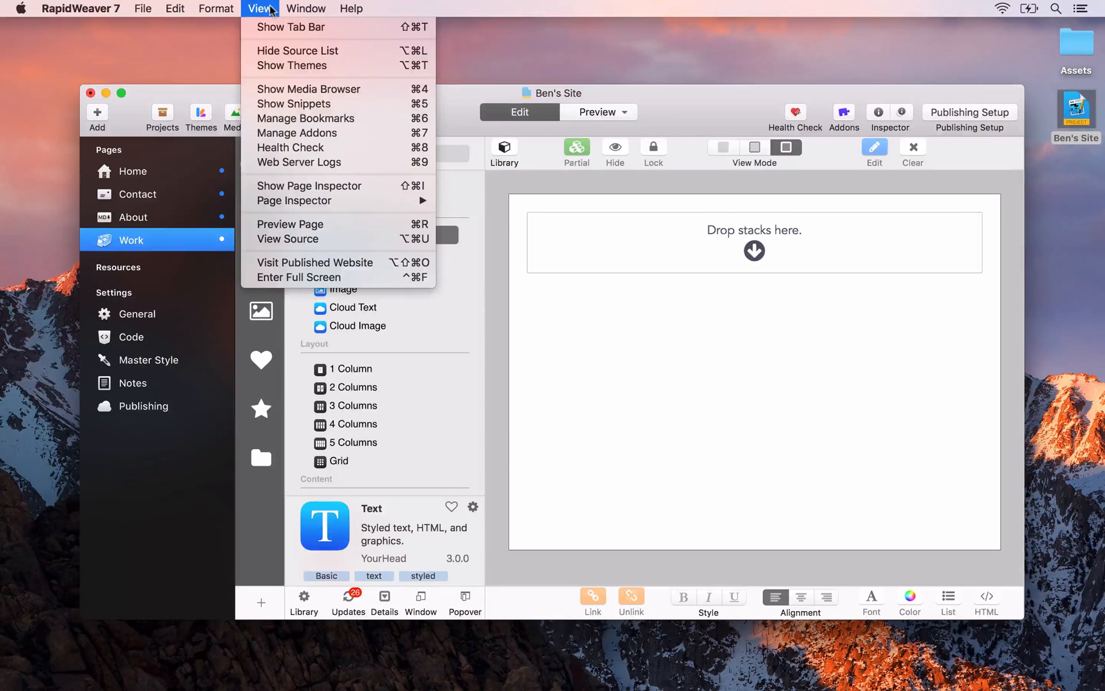
{"action": "left_click", "coordinate": [284, 55]}
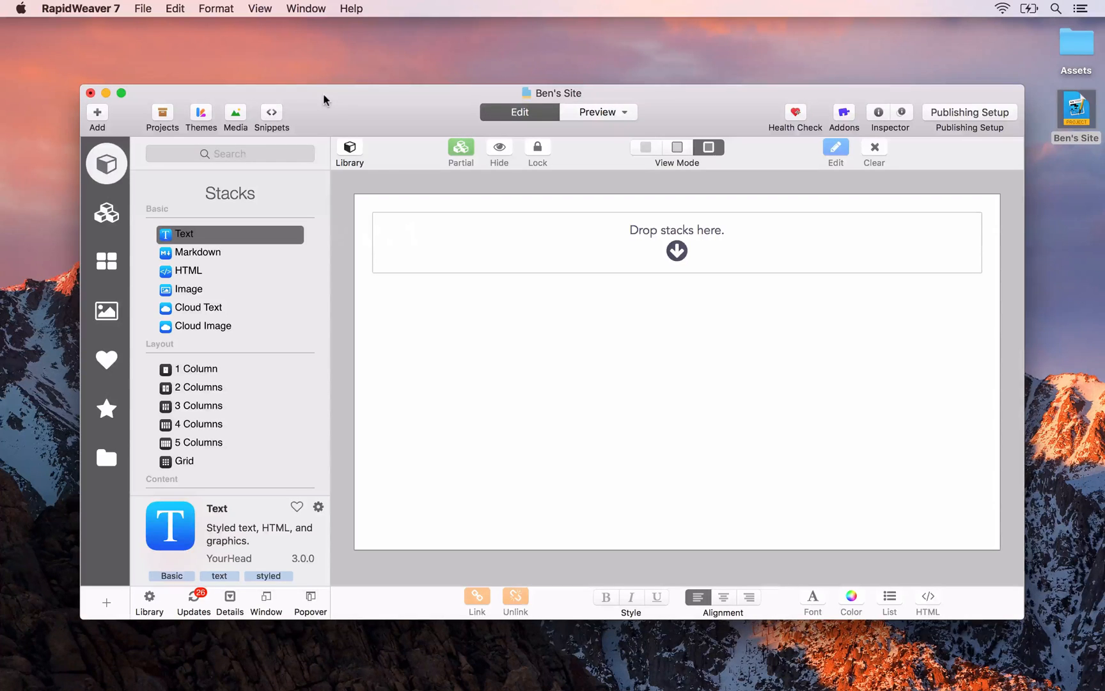
{"action": "left_click", "coordinate": [514, 246]}
Add a Text stack from the Basic group of the stacks library to the empty page
{"action": "scroll", "coordinate": [193, 416], "scroll_direction": "down", "scroll_amount": 5}
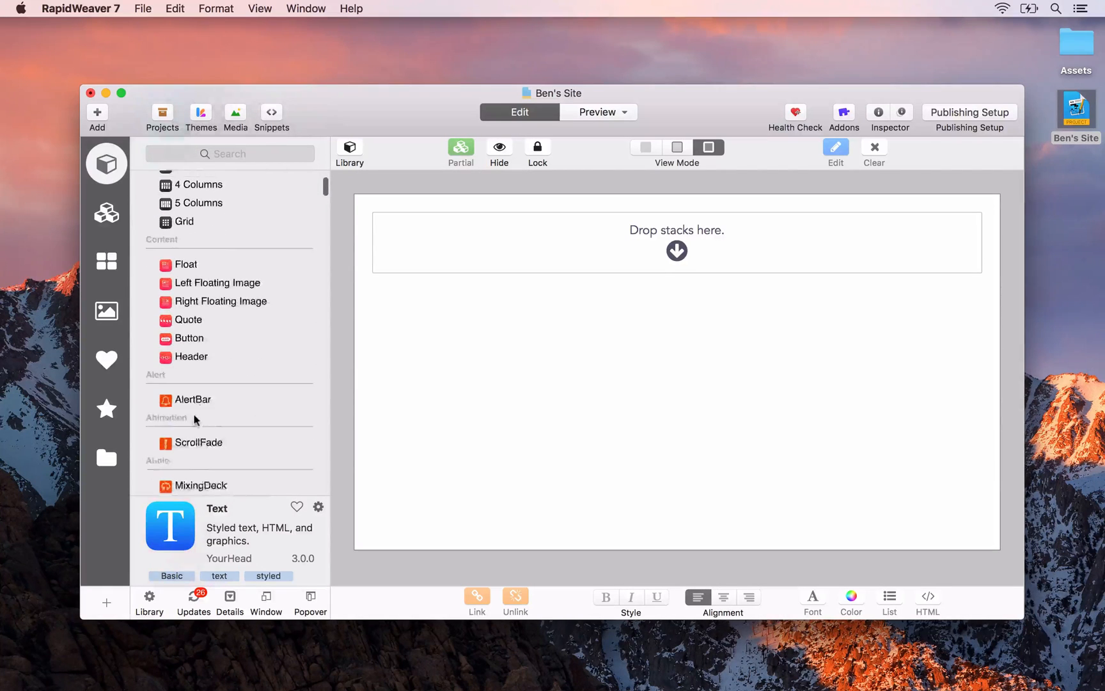
{"action": "scroll", "coordinate": [194, 415], "scroll_direction": "up", "scroll_amount": 5}
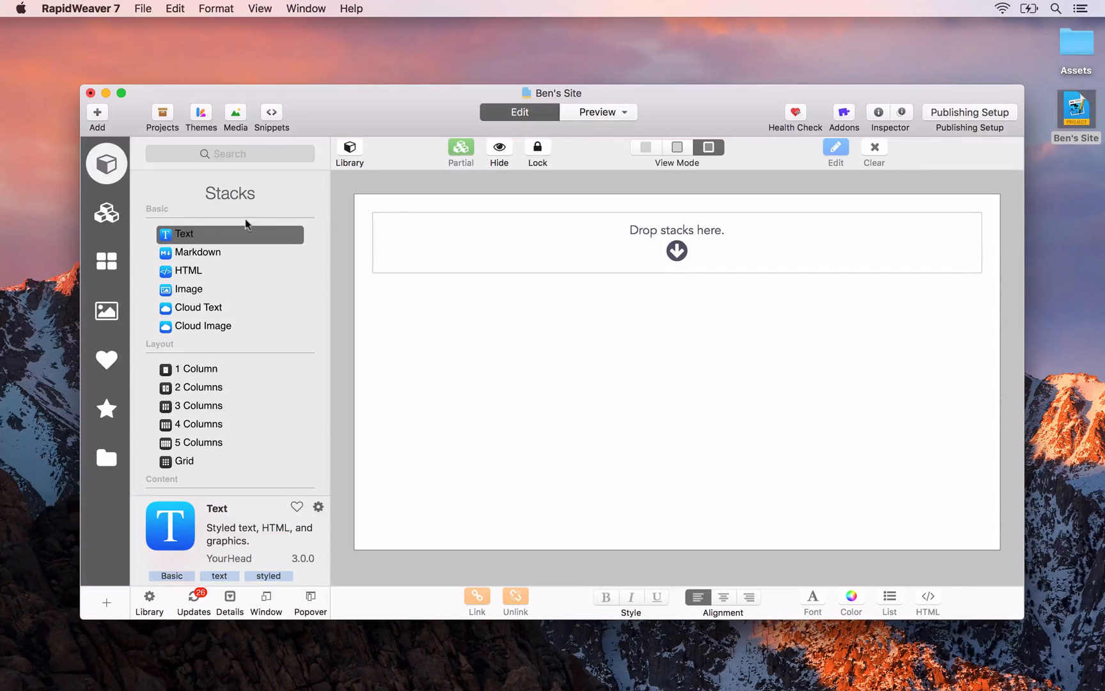
{"action": "left_click_drag", "start_coordinate": [172, 237], "coordinate": [523, 259]}
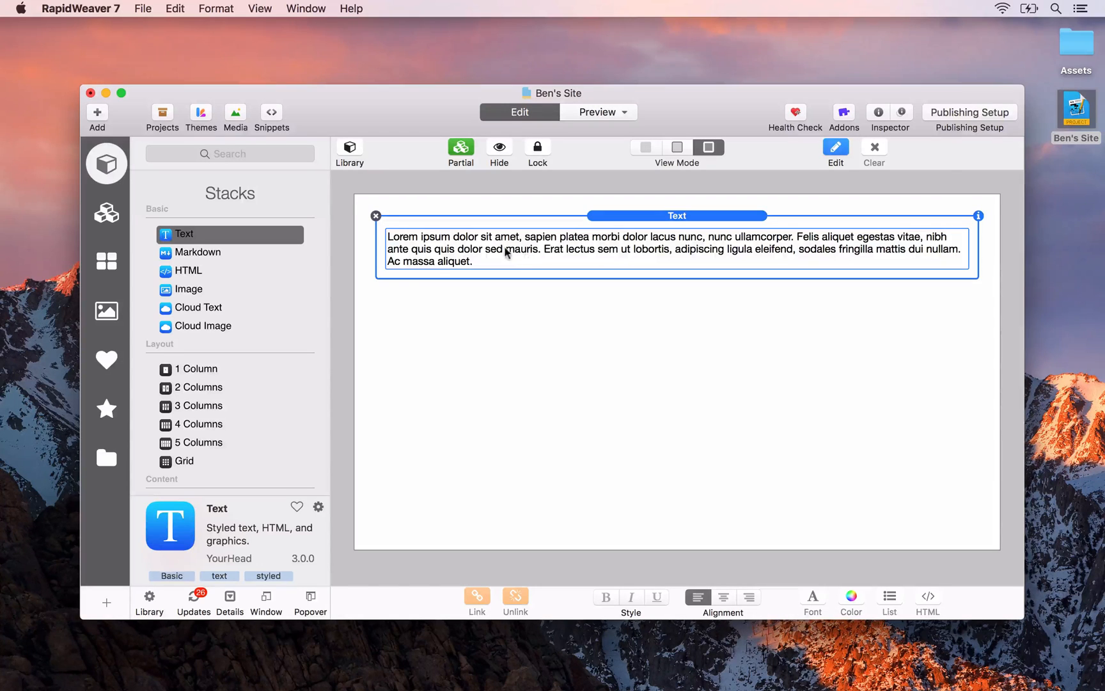
Make the words "amet, sapien platea morbi dolor lacus nunc" bold in the Text stack and finish with its settings hidden
{"action": "double_click", "coordinate": [505, 250]}
{"action": "left_click_drag", "start_coordinate": [483, 243], "coordinate": [661, 247]}
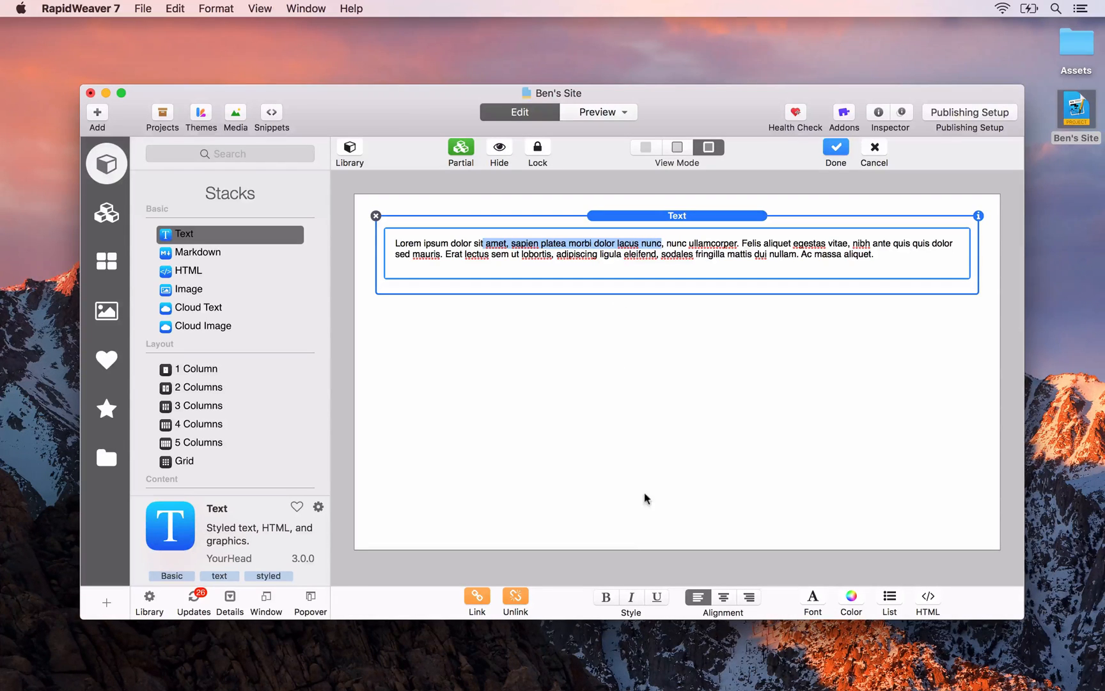
{"action": "left_click", "coordinate": [608, 598]}
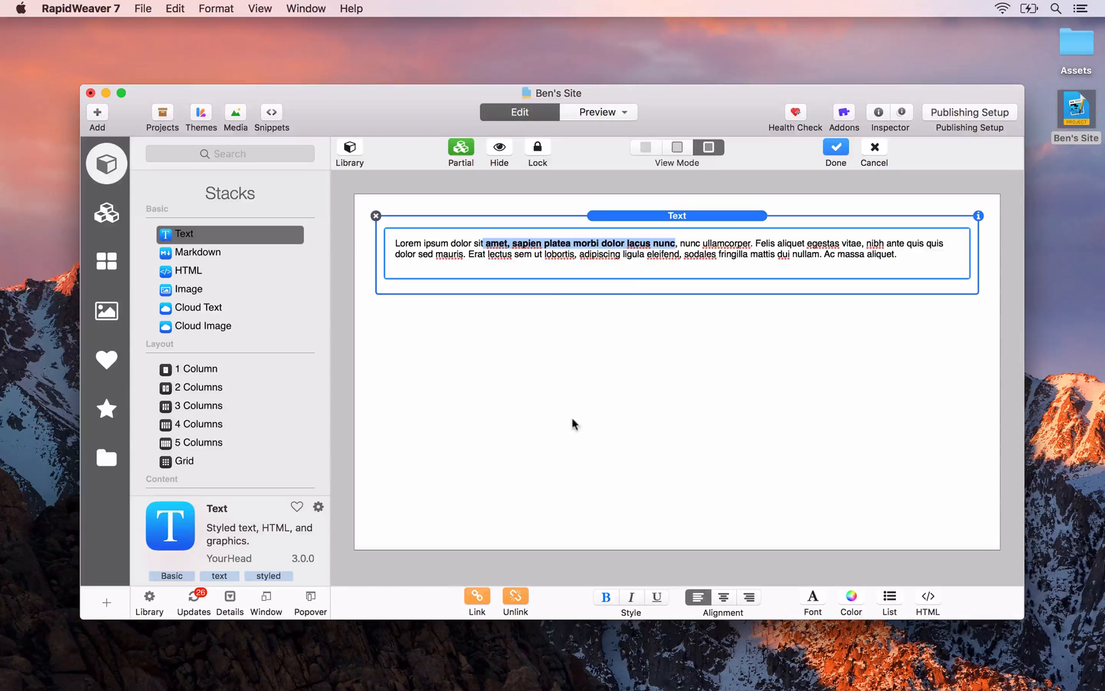
{"action": "left_click", "coordinate": [634, 299]}
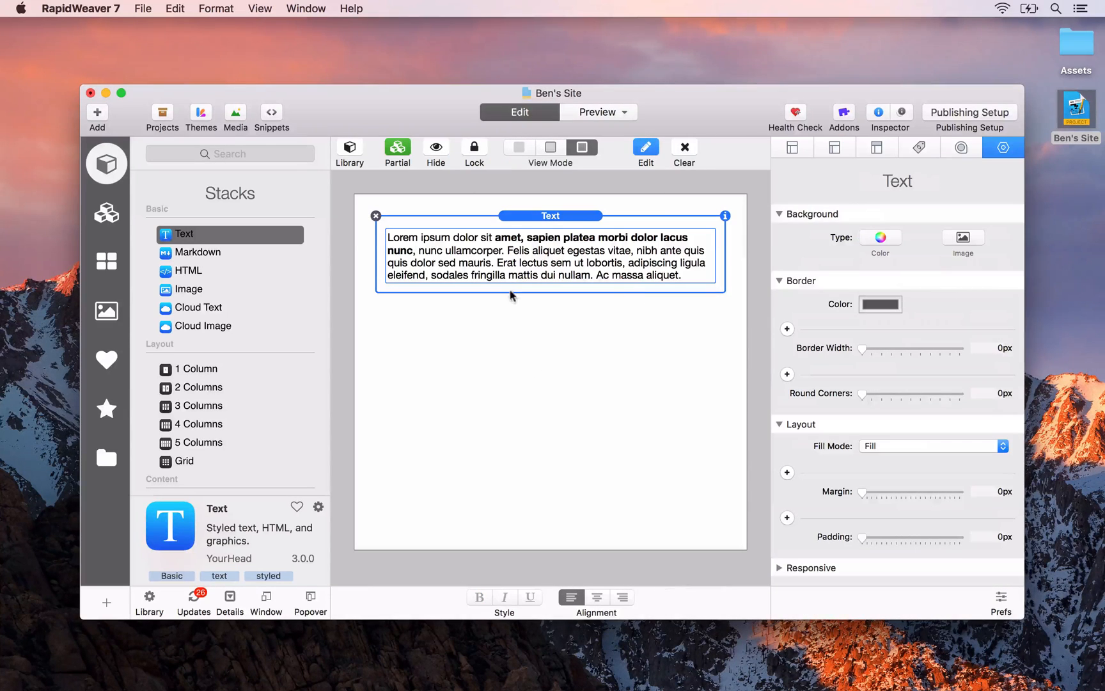
{"action": "left_click", "coordinate": [726, 215]}
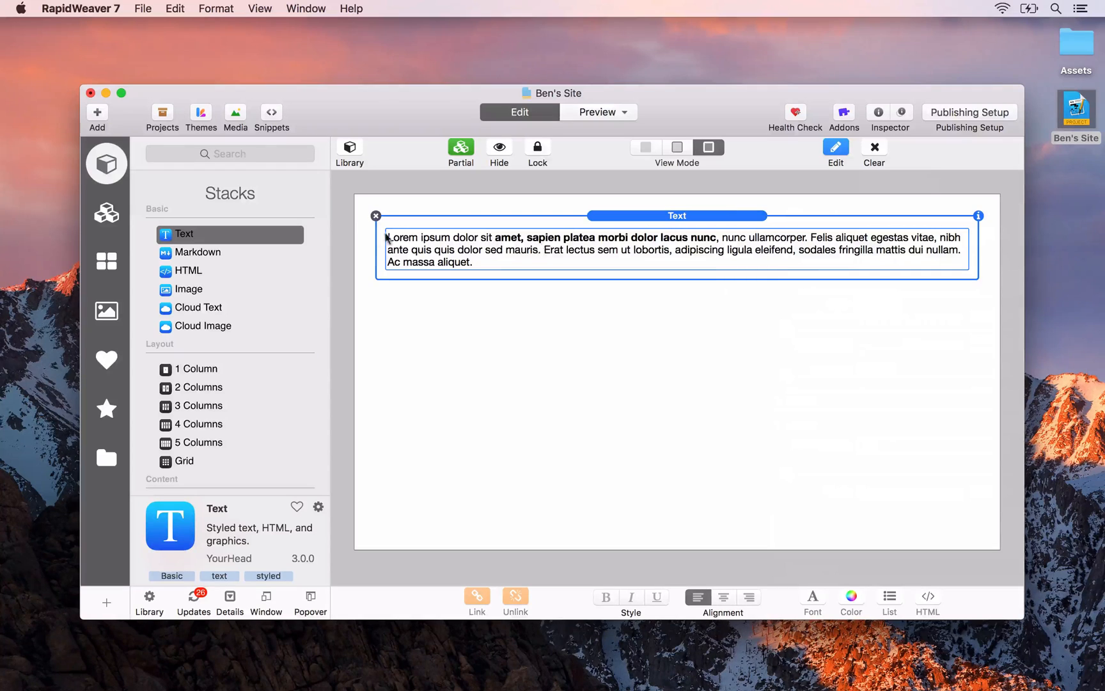
Add a Header stack above the Text stack and replace its placeholder headline with "Something Else"
{"action": "scroll", "coordinate": [218, 315], "scroll_direction": "down", "scroll_amount": 3}
{"action": "scroll", "coordinate": [218, 315], "scroll_direction": "down", "scroll_amount": 6}
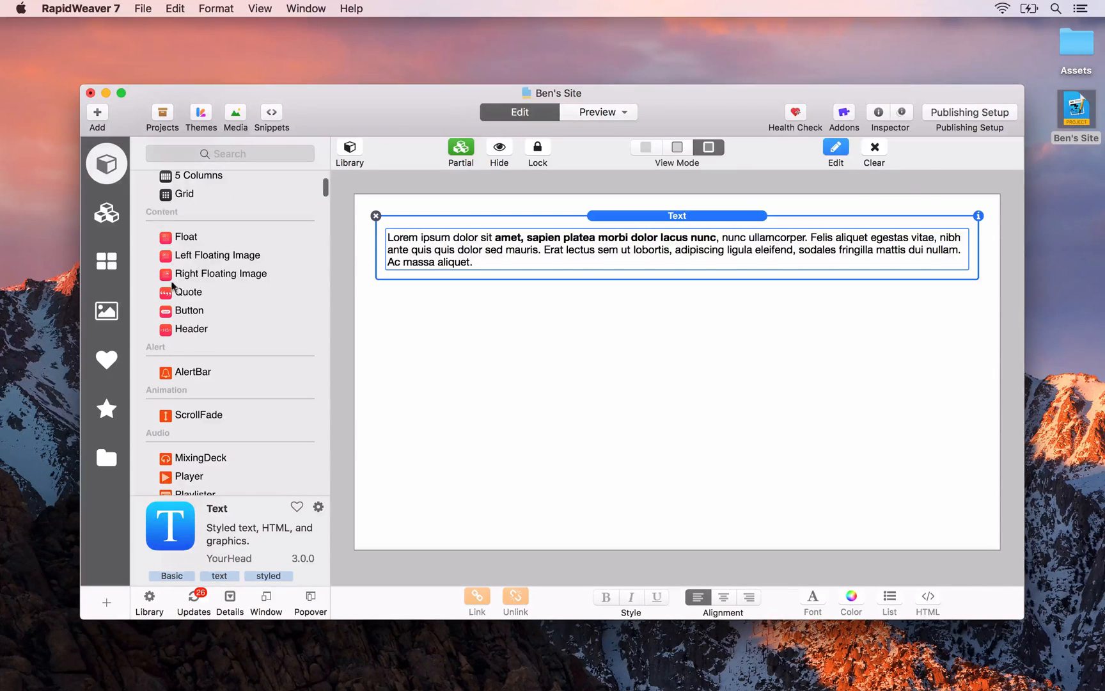
{"action": "left_click_drag", "start_coordinate": [168, 329], "coordinate": [458, 221]}
{"action": "double_click", "coordinate": [513, 239]}
{"action": "key", "text": "alt+shift+Left"}
{"action": "key", "text": "alt+shift+Left"}
{"action": "key", "text": "alt+shift+Left"}
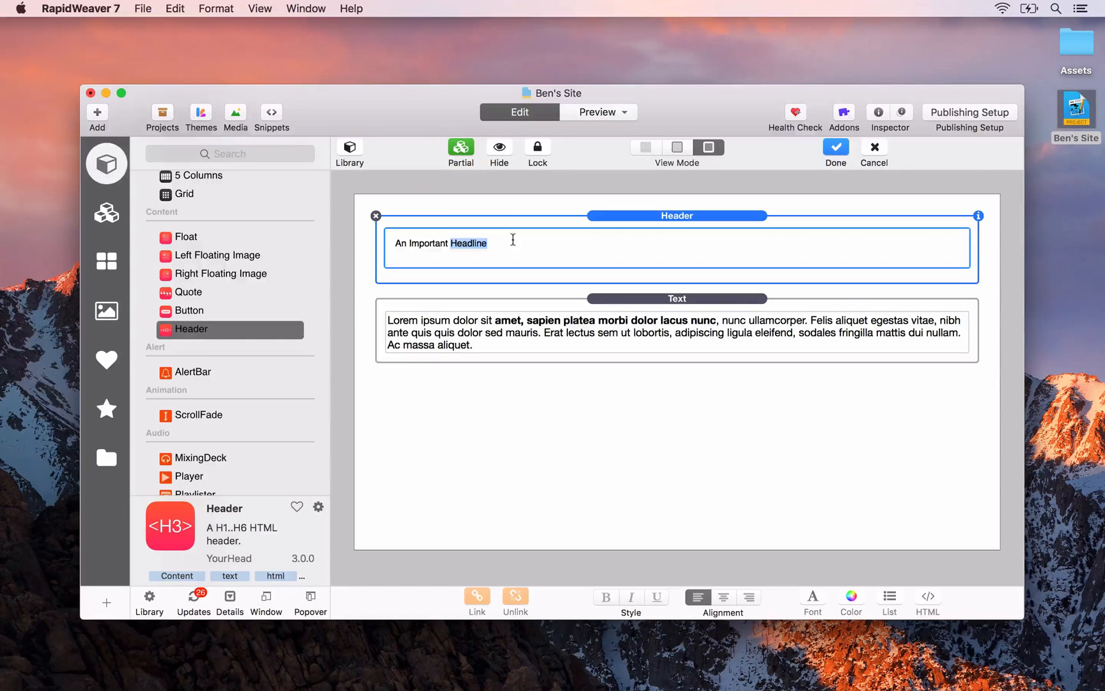
{"action": "type", "text": "Something Else"}
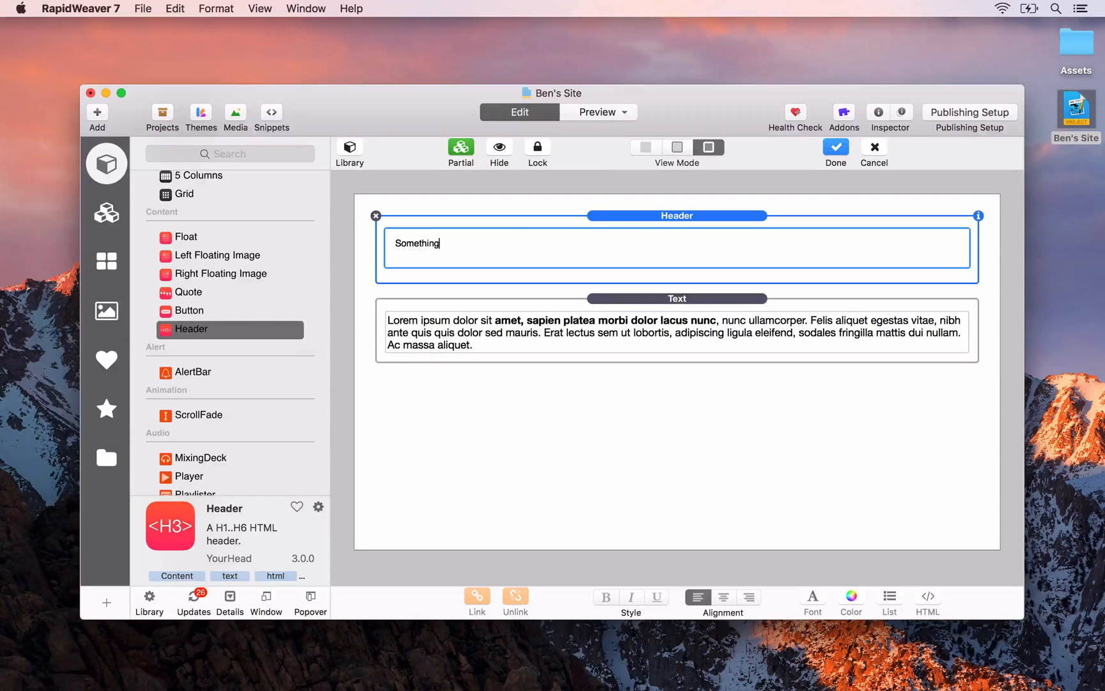
{"action": "left_click", "coordinate": [478, 210]}
{"action": "left_click", "coordinate": [477, 243]}
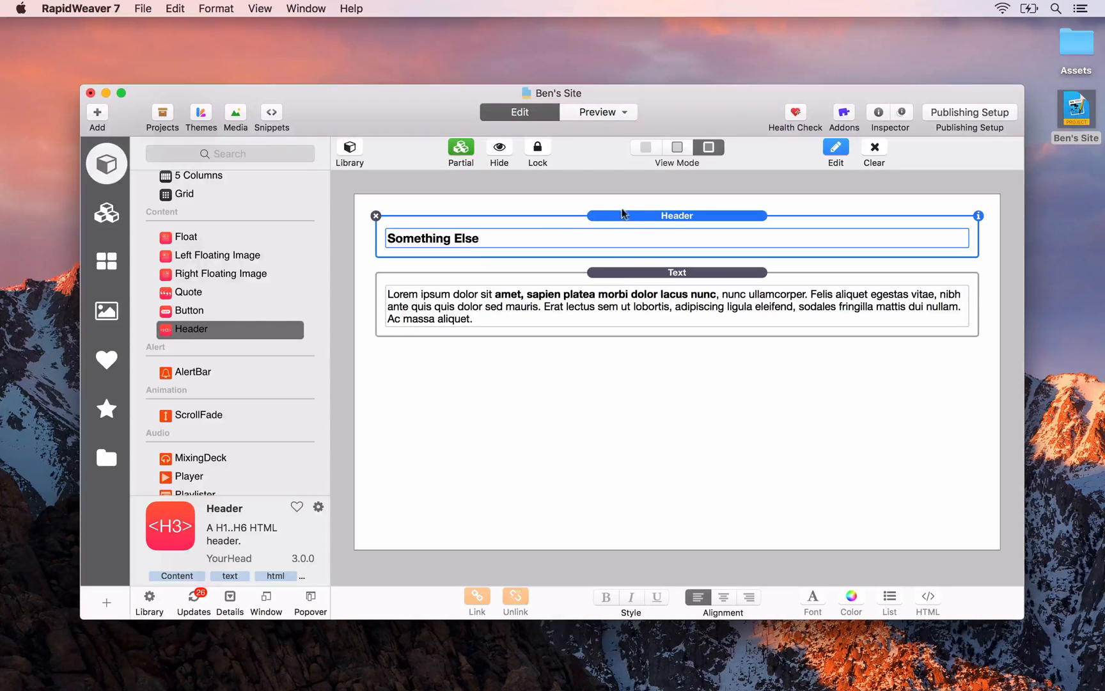
Move the Header stack below the Text stack and back above it
{"action": "left_click_drag", "start_coordinate": [476, 244], "coordinate": [599, 357]}
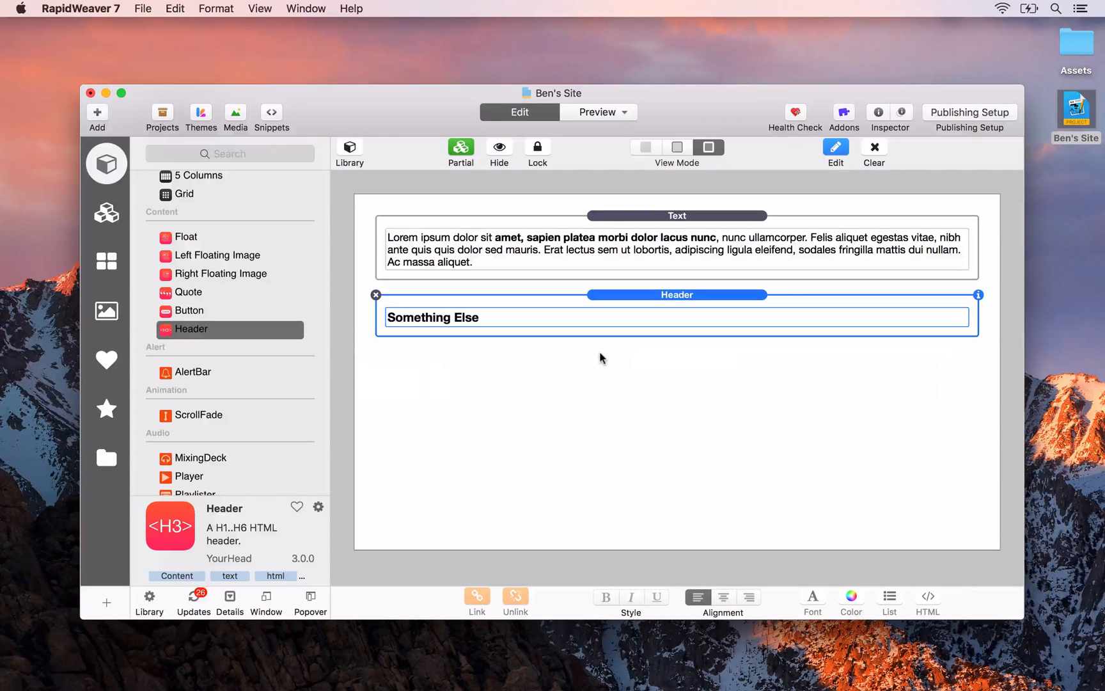
{"action": "left_click_drag", "start_coordinate": [619, 293], "coordinate": [607, 192]}
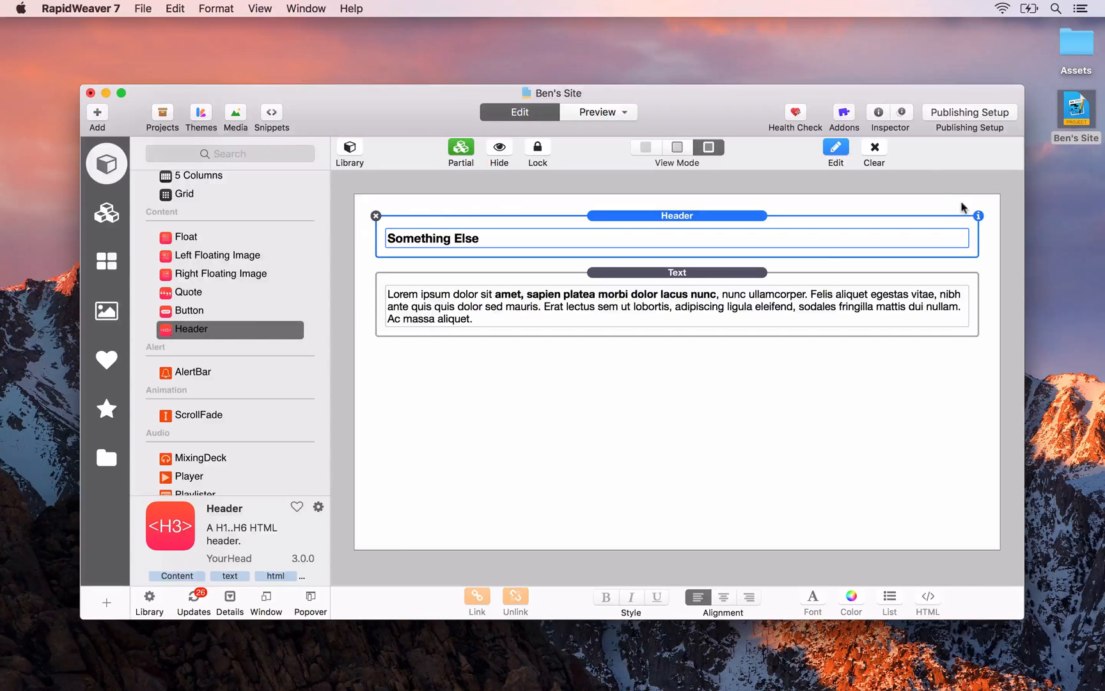
Set the Header stack's size to H1 - Page Title in its settings
{"action": "left_click", "coordinate": [963, 285]}
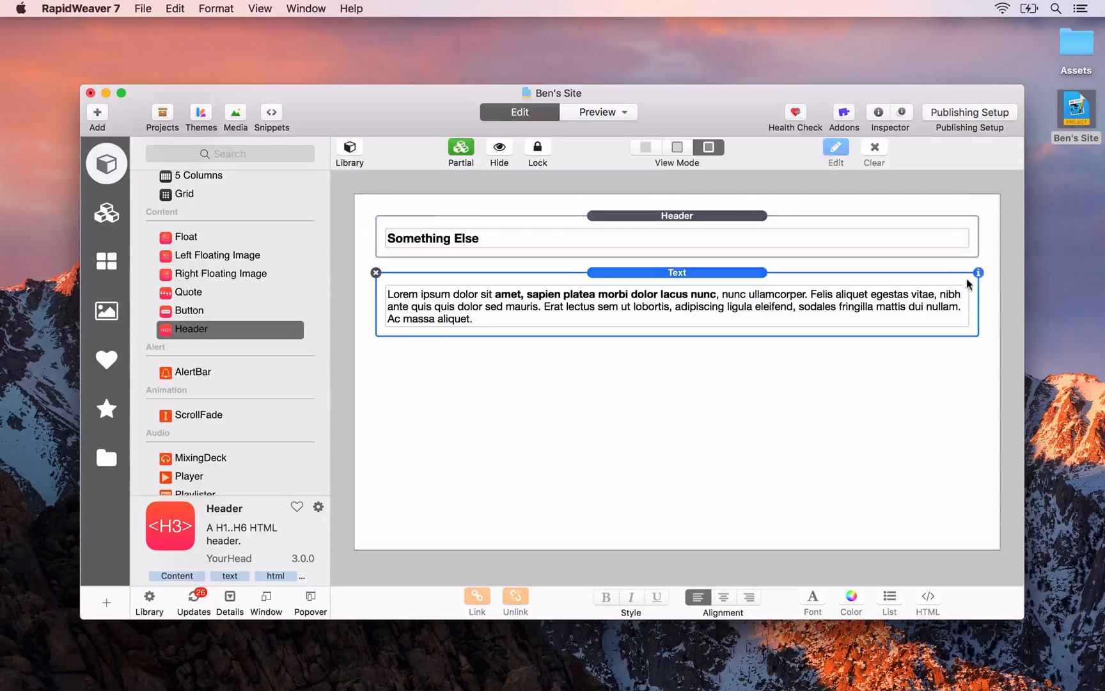
{"action": "left_click", "coordinate": [971, 242]}
{"action": "left_click", "coordinate": [978, 216]}
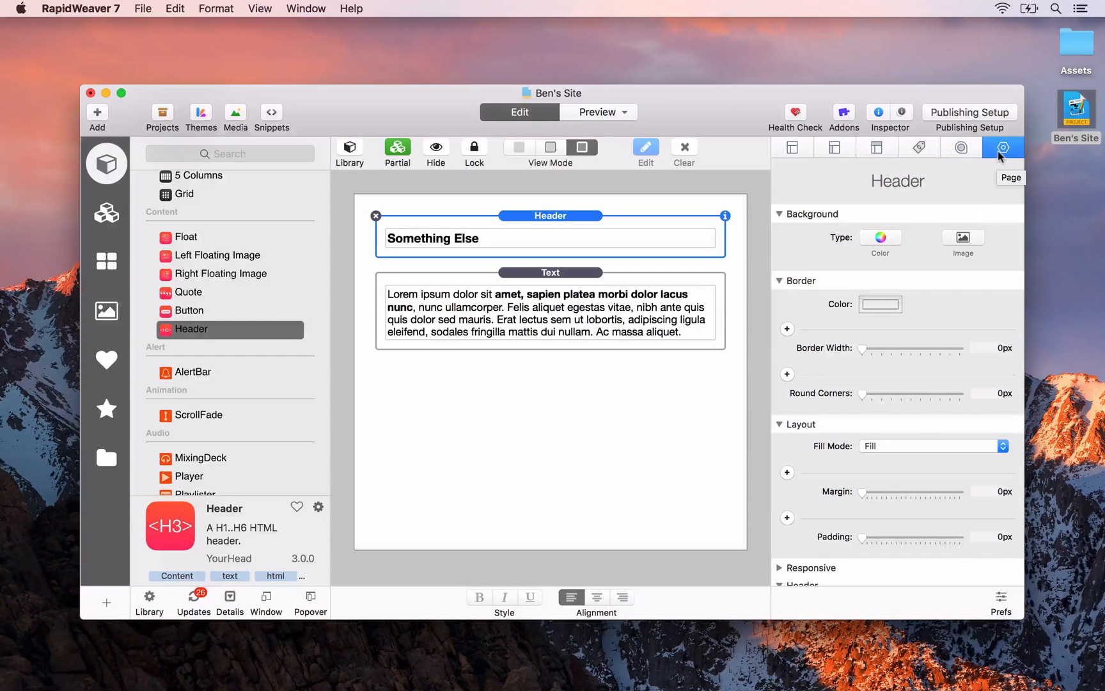
{"action": "scroll", "coordinate": [808, 239], "scroll_direction": "down", "scroll_amount": 2}
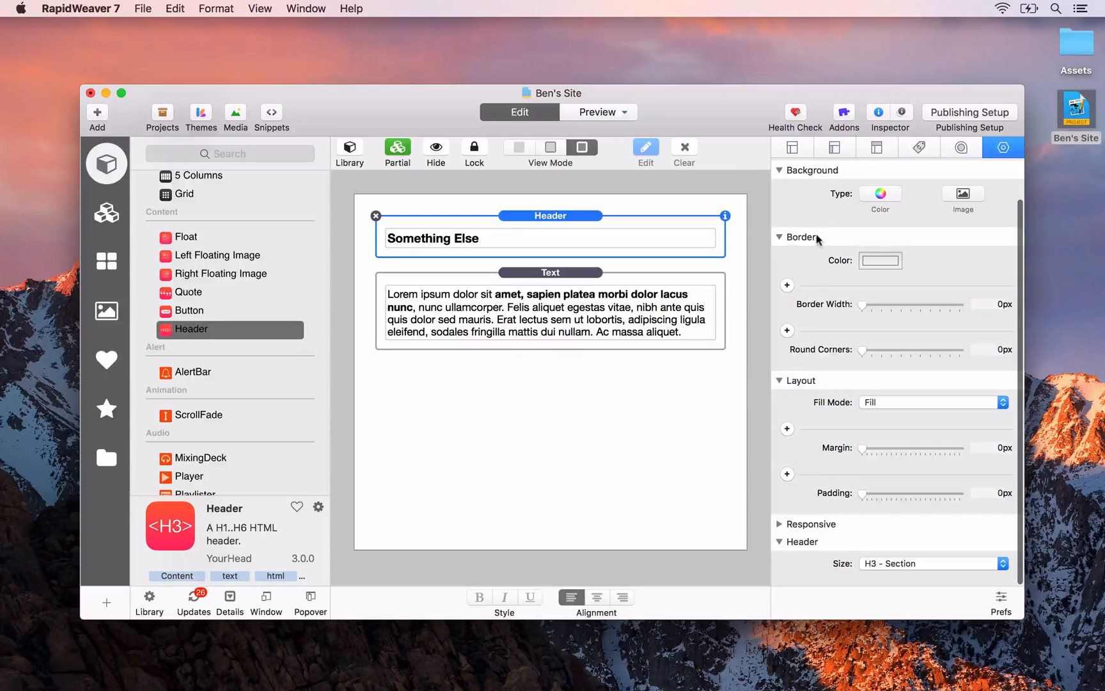
{"action": "left_click", "coordinate": [875, 564]}
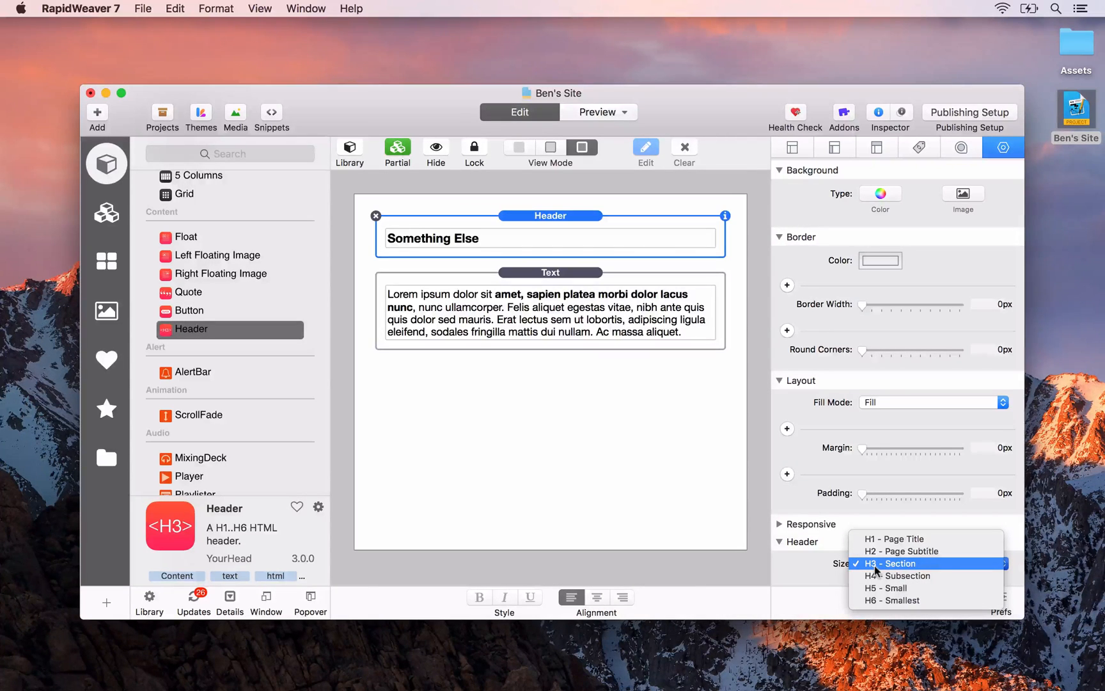
{"action": "left_click", "coordinate": [889, 537]}
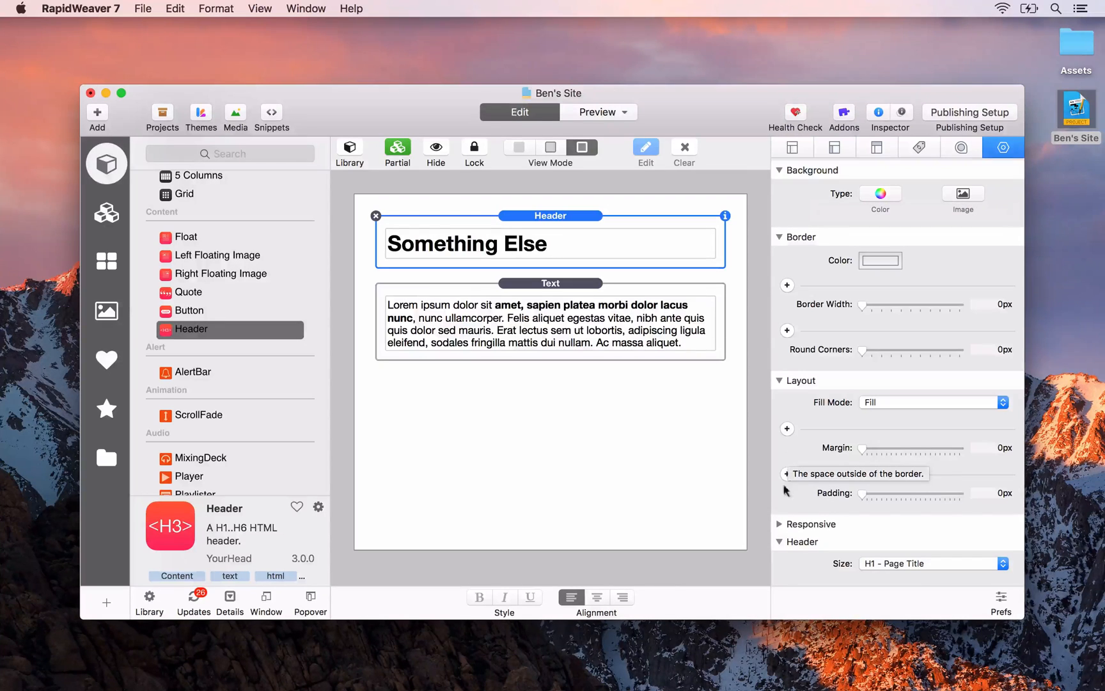
Show the Header stack's Responsive options for hiding it on mobile, tablet or desktop
{"action": "left_click", "coordinate": [779, 524]}
{"action": "scroll", "coordinate": [817, 550], "scroll_direction": "down", "scroll_amount": 2}
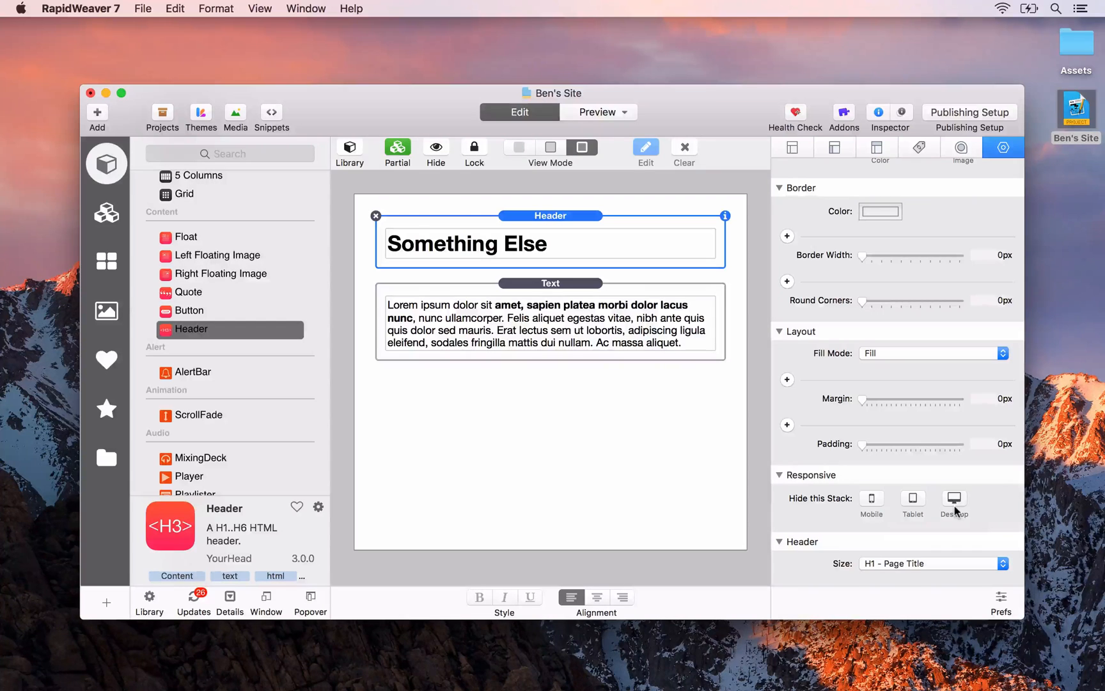
Preview the Work page in Safari and check its header, its content and the site's navigation menu
{"action": "key", "text": "shift+super+r"}
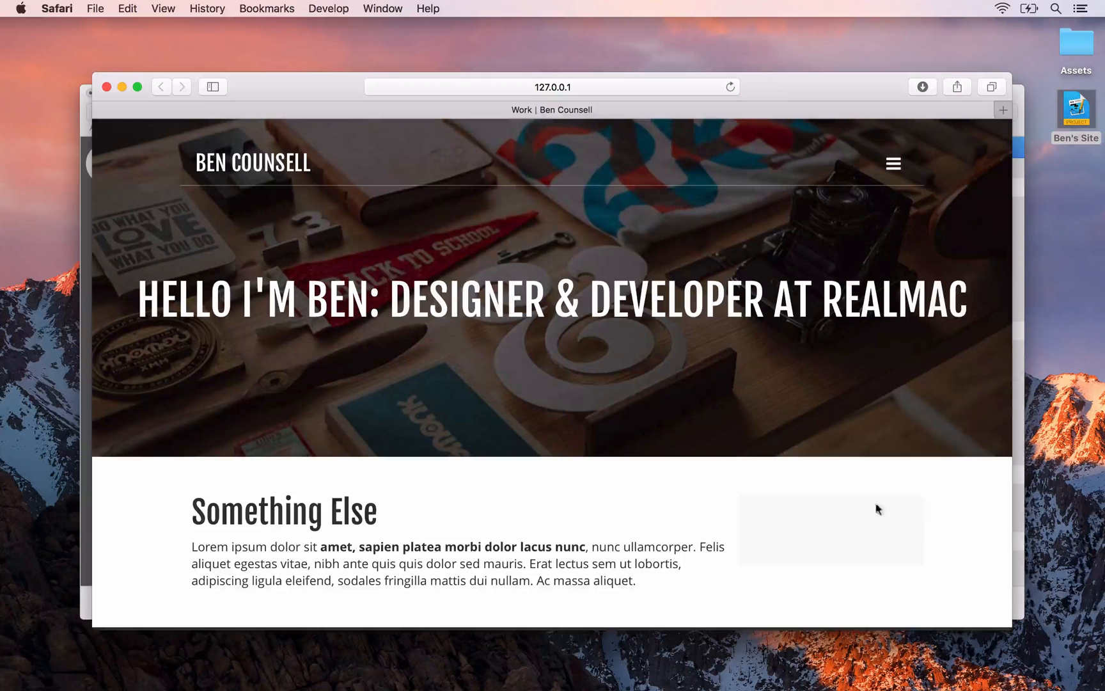
{"action": "scroll", "coordinate": [592, 451], "scroll_direction": "down", "scroll_amount": 3}
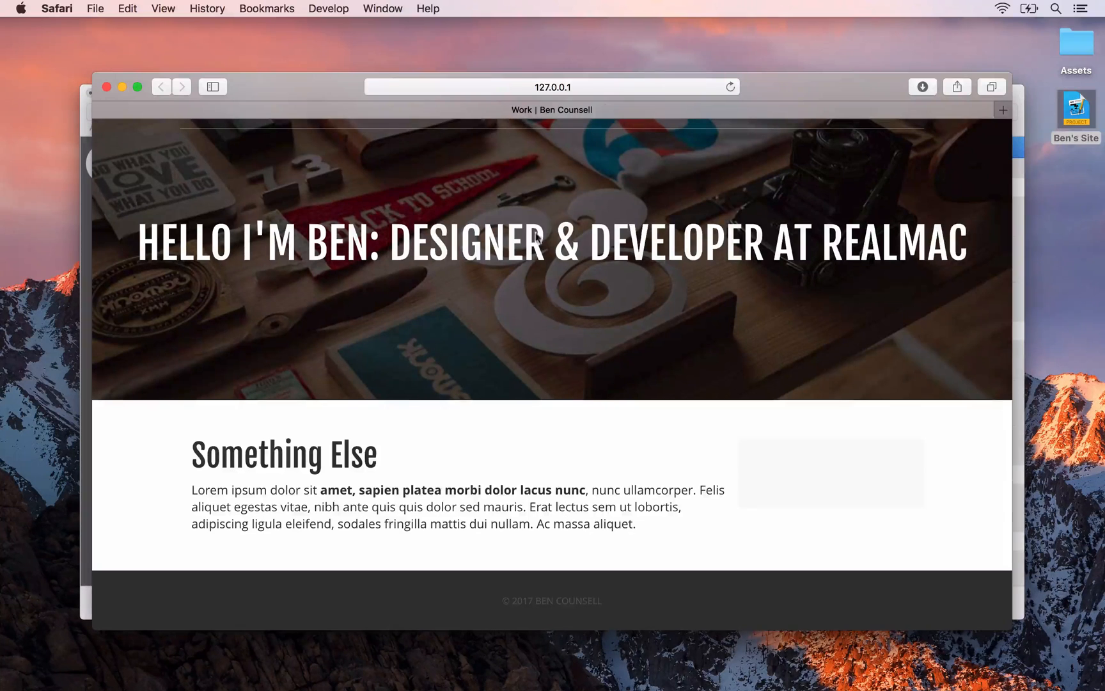
{"action": "scroll", "coordinate": [543, 248], "scroll_direction": "up", "scroll_amount": 3}
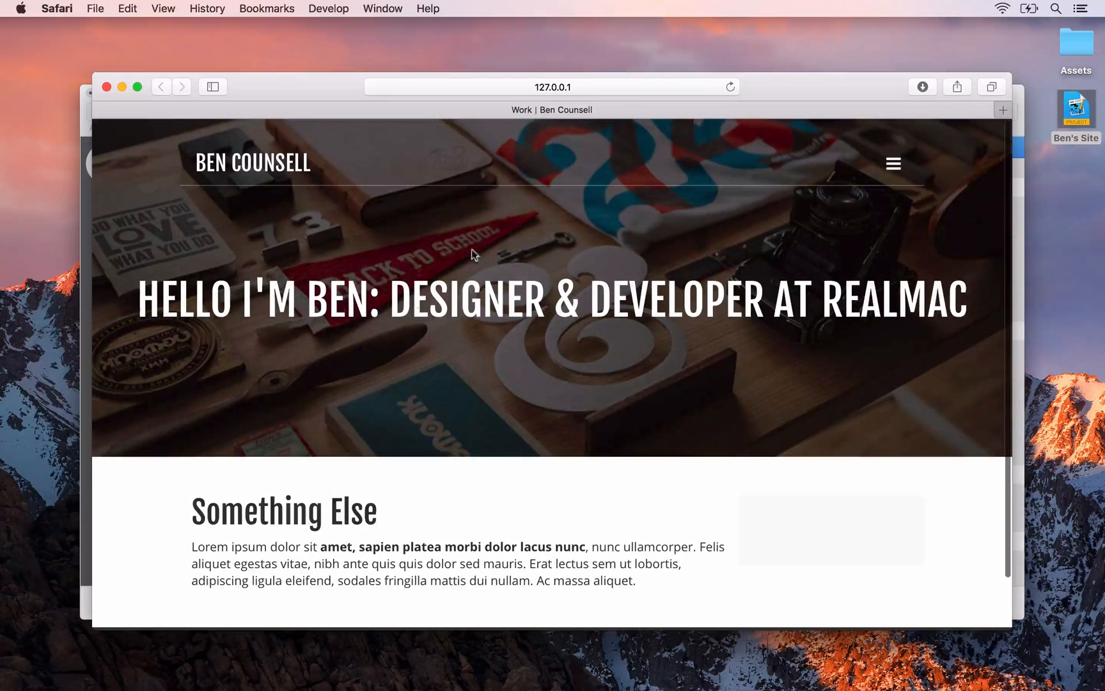
{"action": "left_click", "coordinate": [893, 165]}
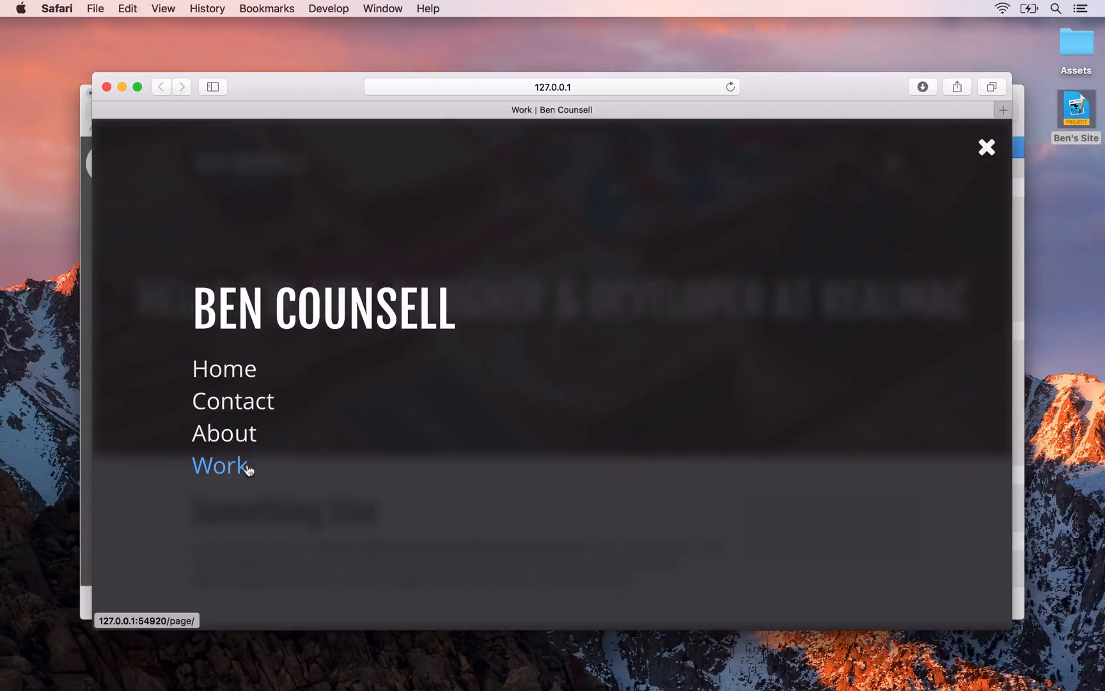
{"action": "left_click", "coordinate": [987, 147]}
{"action": "scroll", "coordinate": [532, 400], "scroll_direction": "down", "scroll_amount": 2}
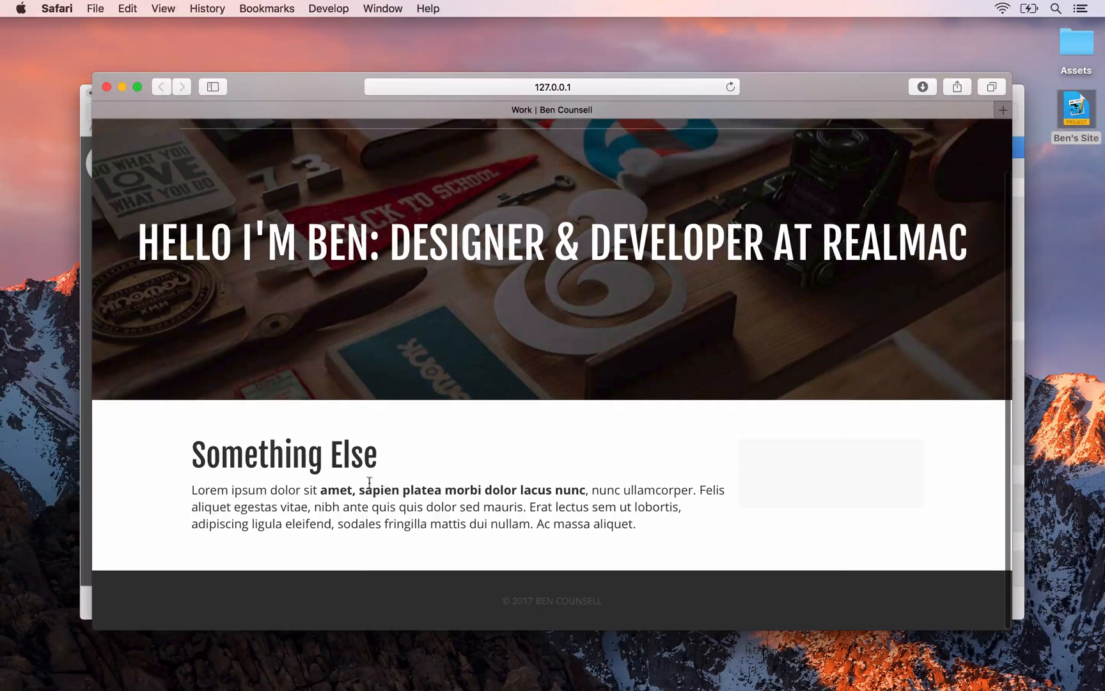
Switch back to RapidWeaver, hide the inspector and add a 3 Columns stack below the Text stack
{"action": "key", "text": "super+Tab"}
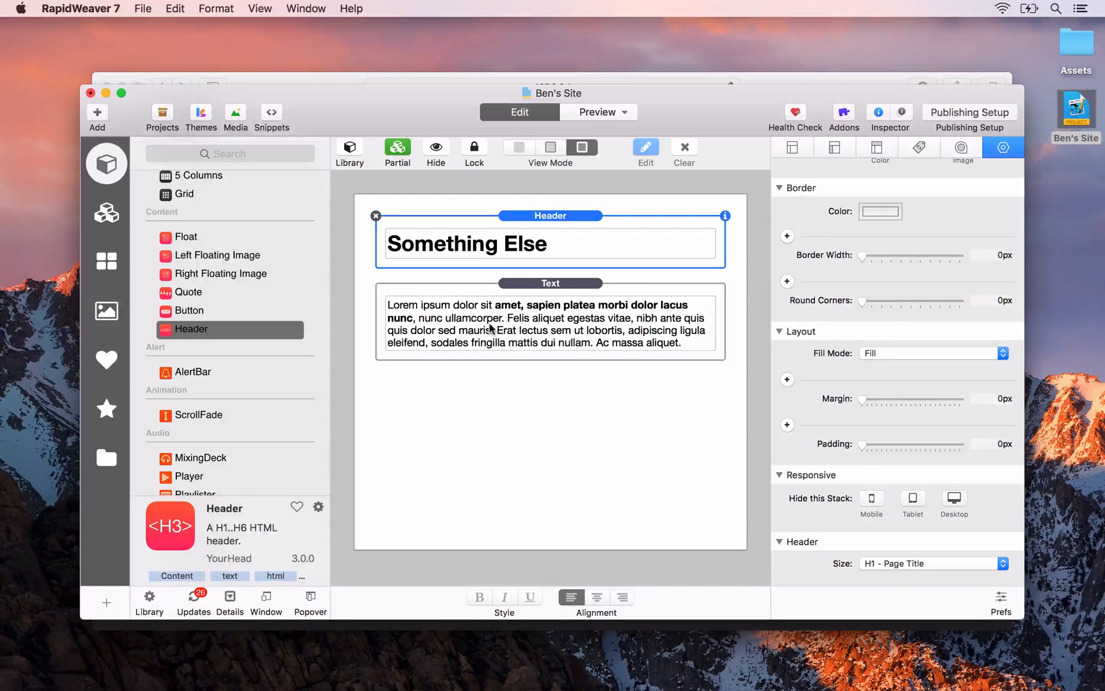
{"action": "left_click", "coordinate": [877, 114]}
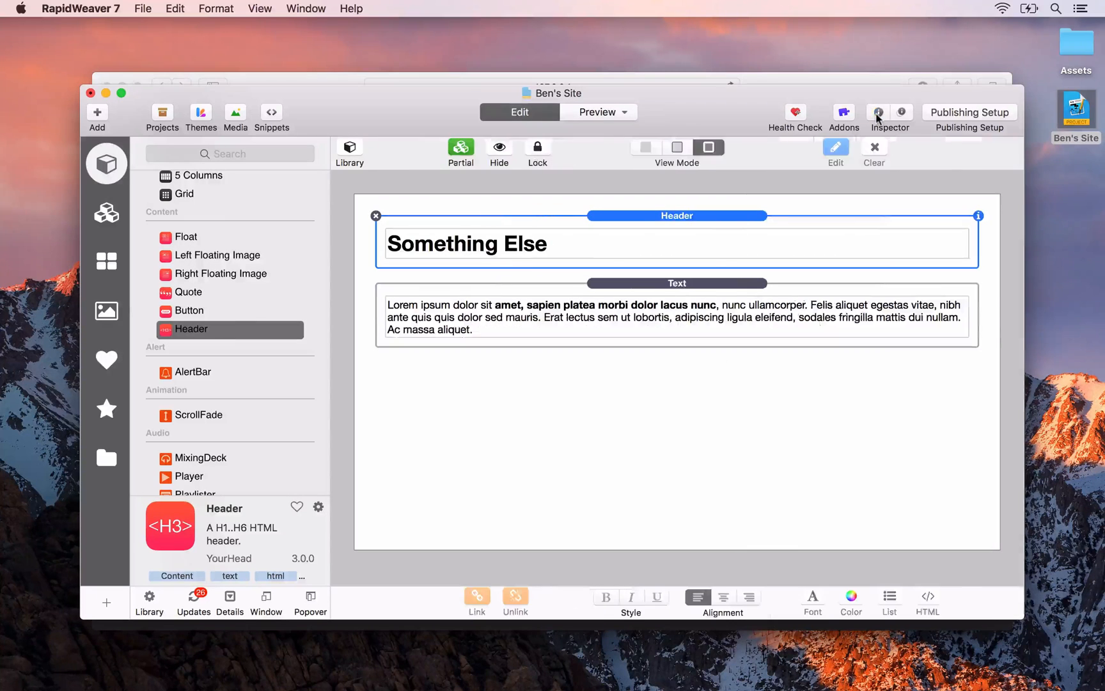
{"action": "scroll", "coordinate": [178, 263], "scroll_direction": "up", "scroll_amount": 5}
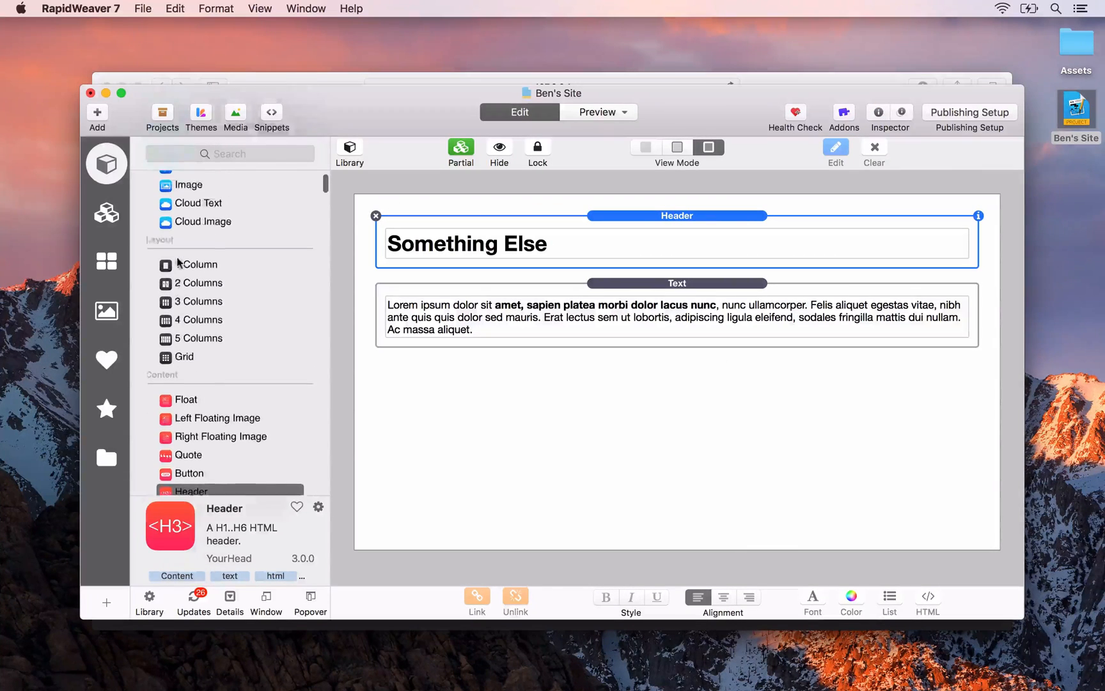
{"action": "scroll", "coordinate": [178, 258], "scroll_direction": "up", "scroll_amount": 2}
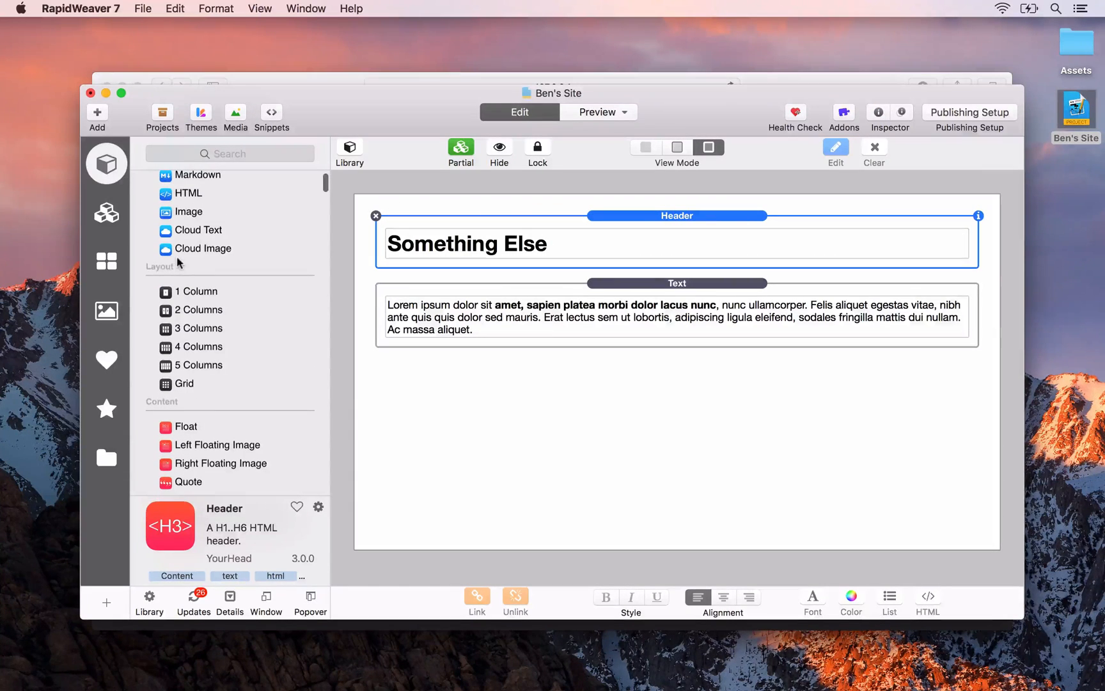
{"action": "left_click", "coordinate": [167, 330]}
{"action": "left_click_drag", "start_coordinate": [167, 329], "coordinate": [437, 358]}
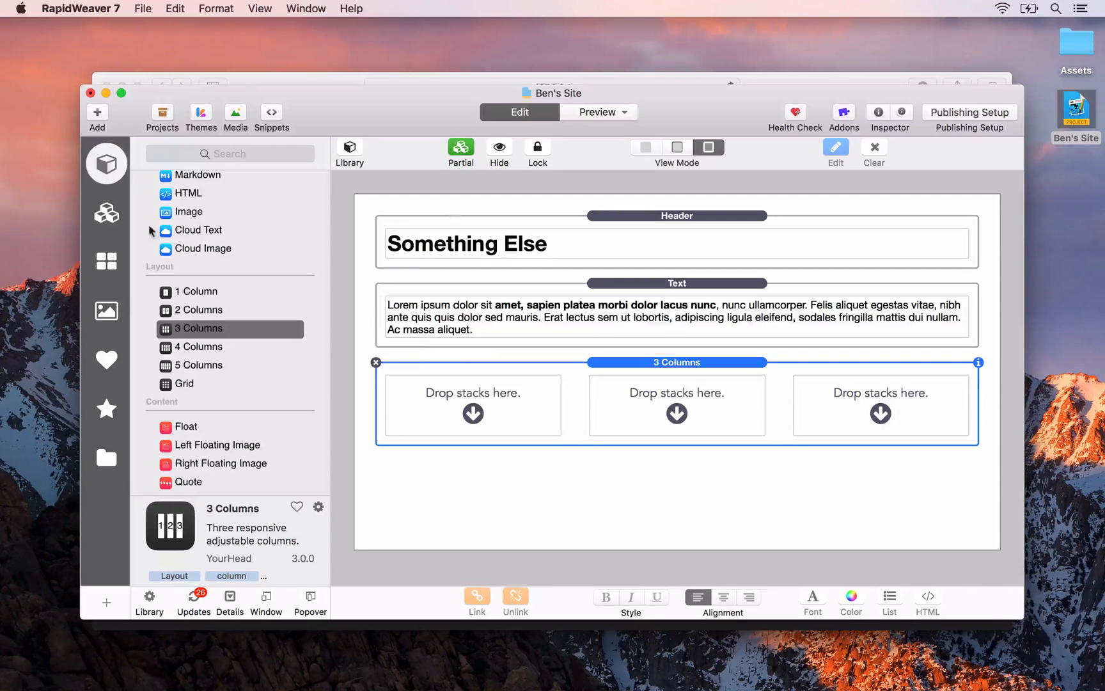
Place a Text stack in each of the three columns of the 3 Columns stack
{"action": "scroll", "coordinate": [139, 225], "scroll_direction": "up", "scroll_amount": 3}
{"action": "left_click_drag", "start_coordinate": [168, 234], "coordinate": [458, 413]}
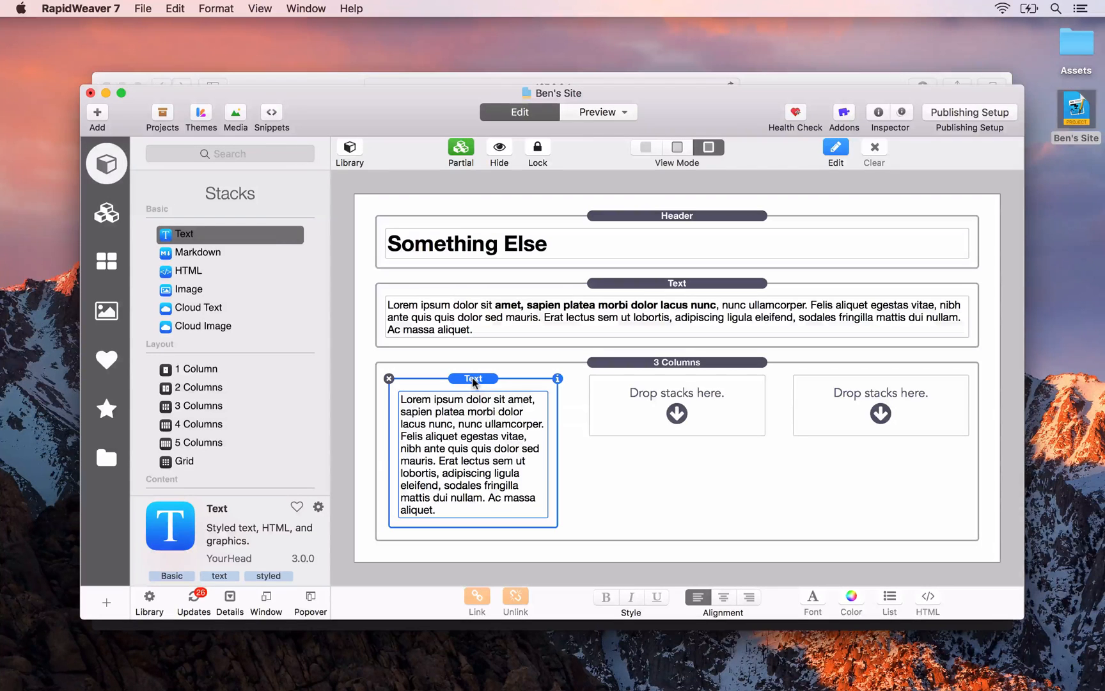
{"action": "left_click_drag", "start_coordinate": [473, 382], "coordinate": [878, 381]}
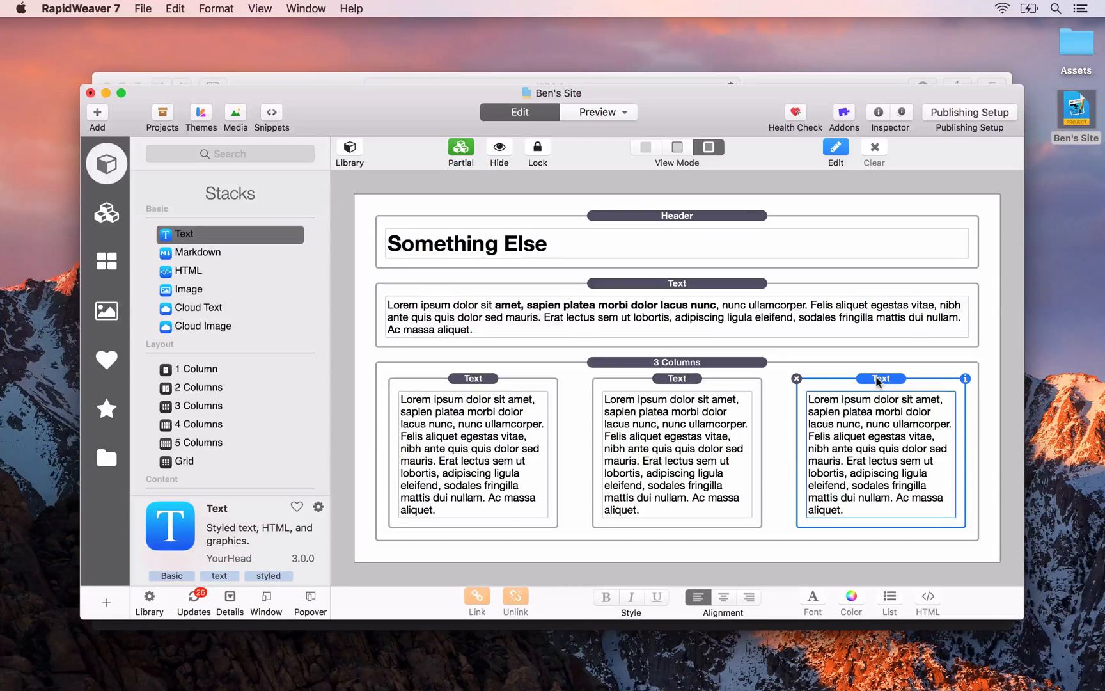
Reload the Work page in Safari and examine the text in each of the three columns
{"action": "key", "text": "super+Tab"}
{"action": "key", "text": "super+r"}
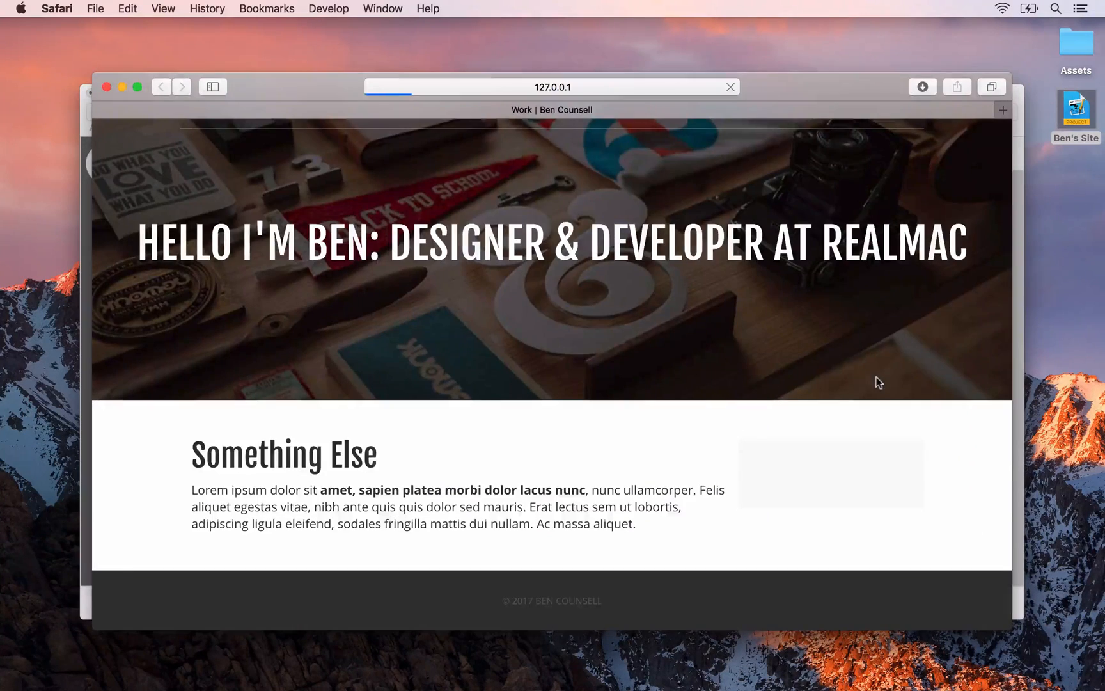
{"action": "scroll", "coordinate": [815, 406], "scroll_direction": "down", "scroll_amount": 5}
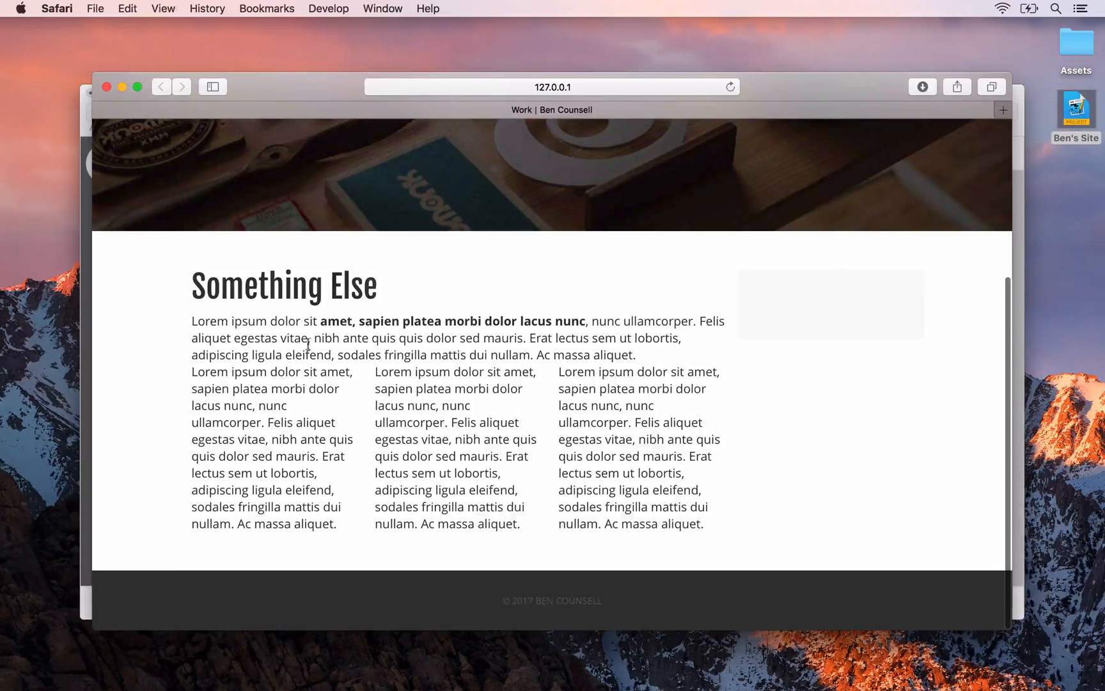
{"action": "left_click_drag", "start_coordinate": [193, 371], "coordinate": [318, 507]}
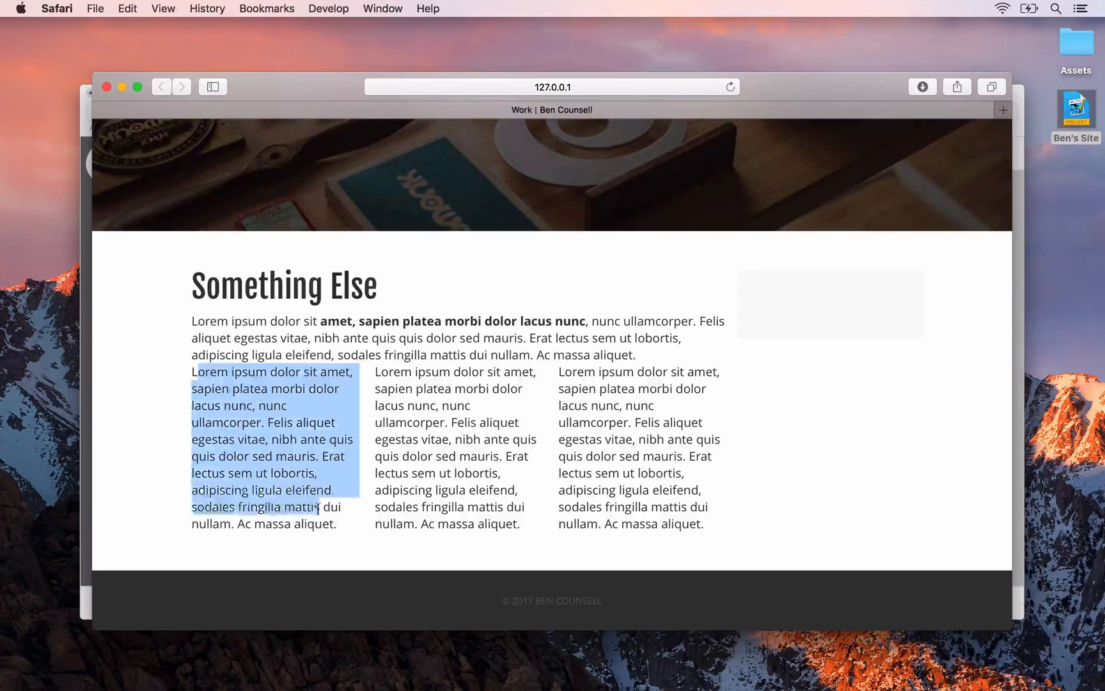
{"action": "left_click_drag", "start_coordinate": [384, 371], "coordinate": [474, 524]}
{"action": "left_click_drag", "start_coordinate": [579, 389], "coordinate": [667, 559]}
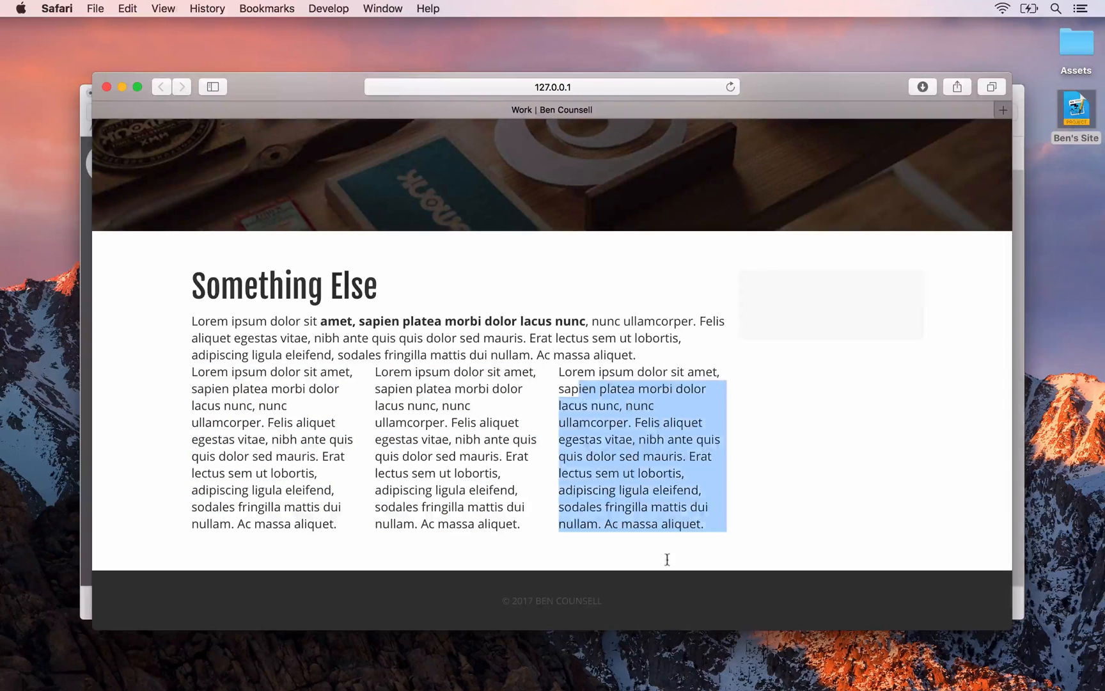
{"action": "left_click", "coordinate": [626, 419]}
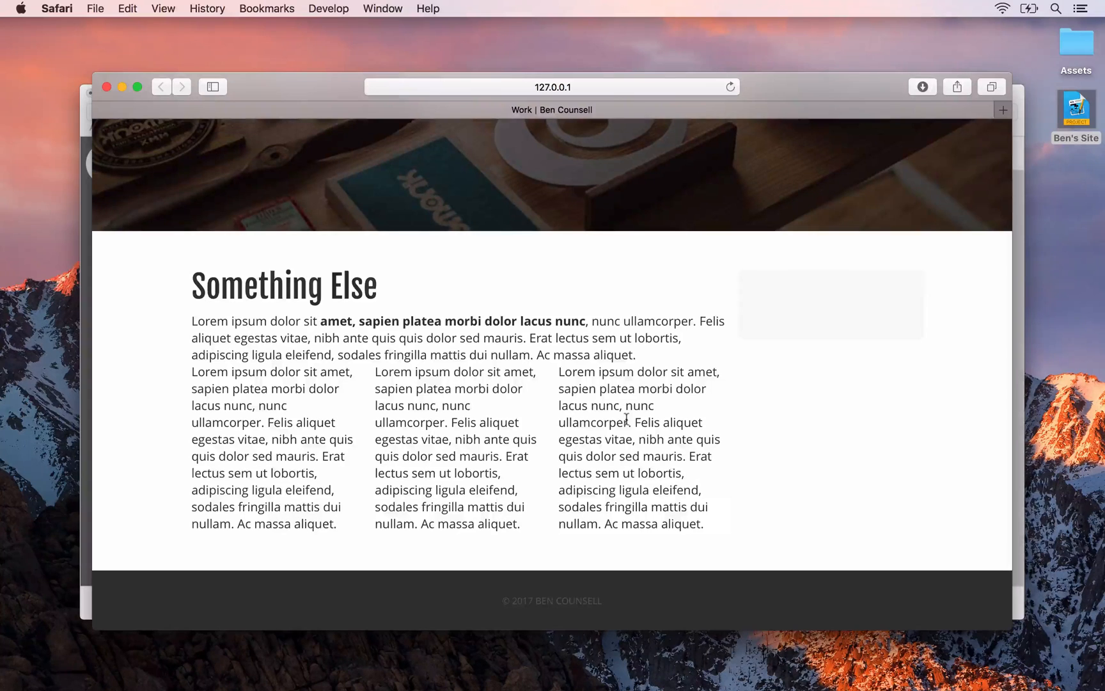
In RapidWeaver, set the bottom margin of the Text stack above the columns to 40 px and reload the page in Safari
{"action": "key", "text": "super+Tab"}
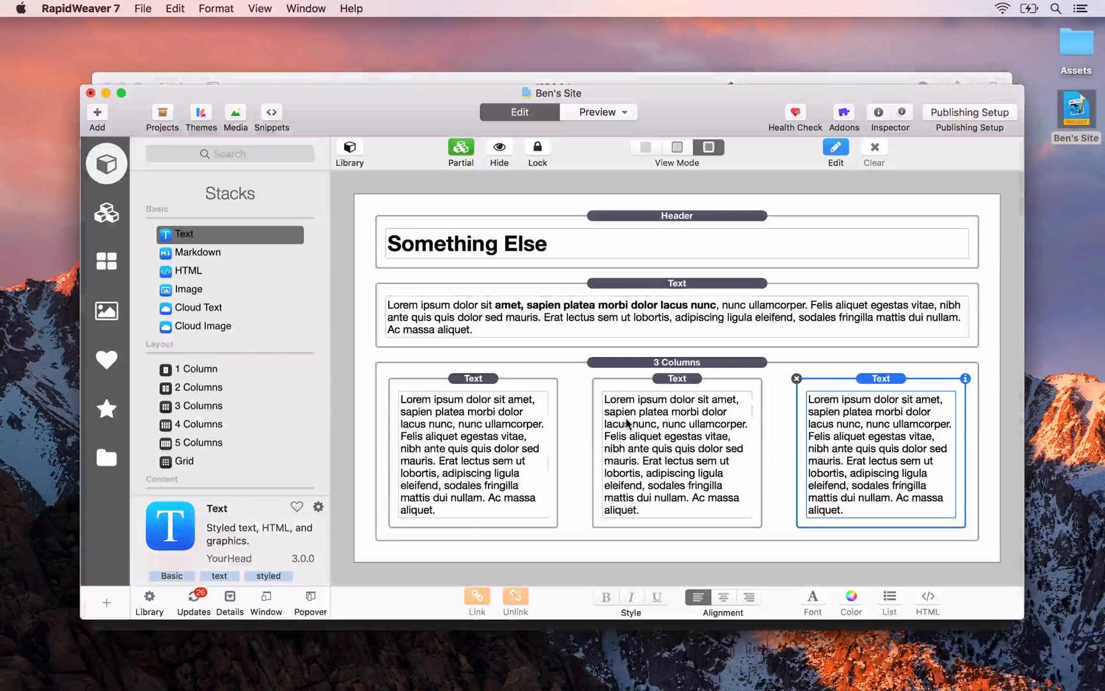
{"action": "left_click", "coordinate": [627, 273]}
{"action": "left_click", "coordinate": [628, 278]}
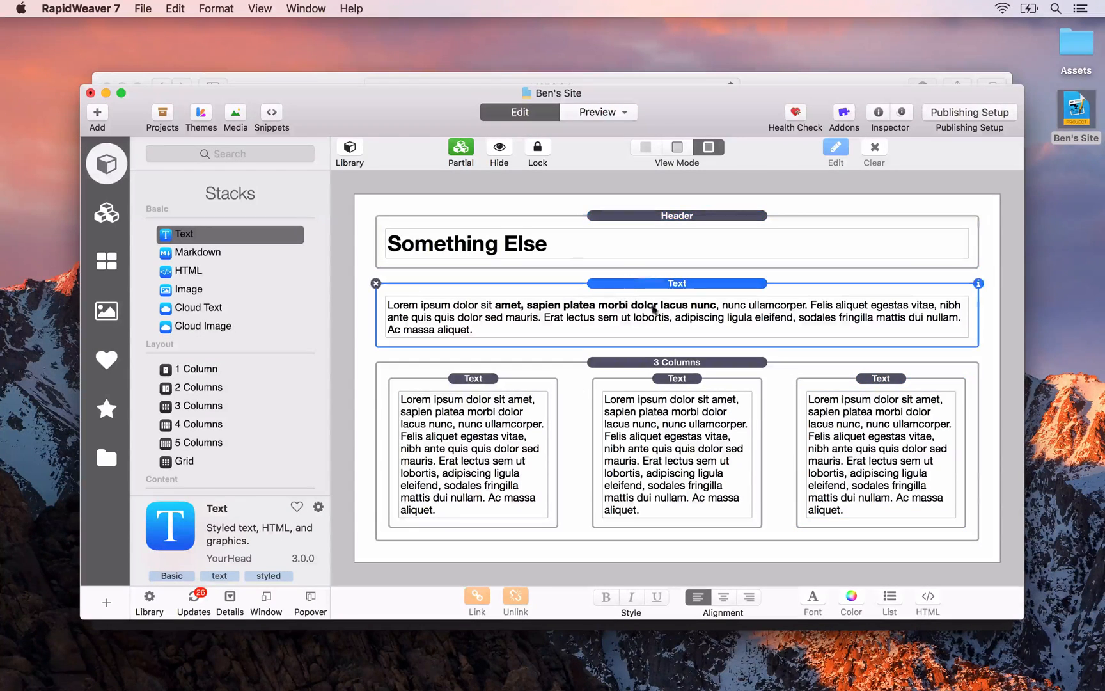
{"action": "key", "text": "super+alt+i"}
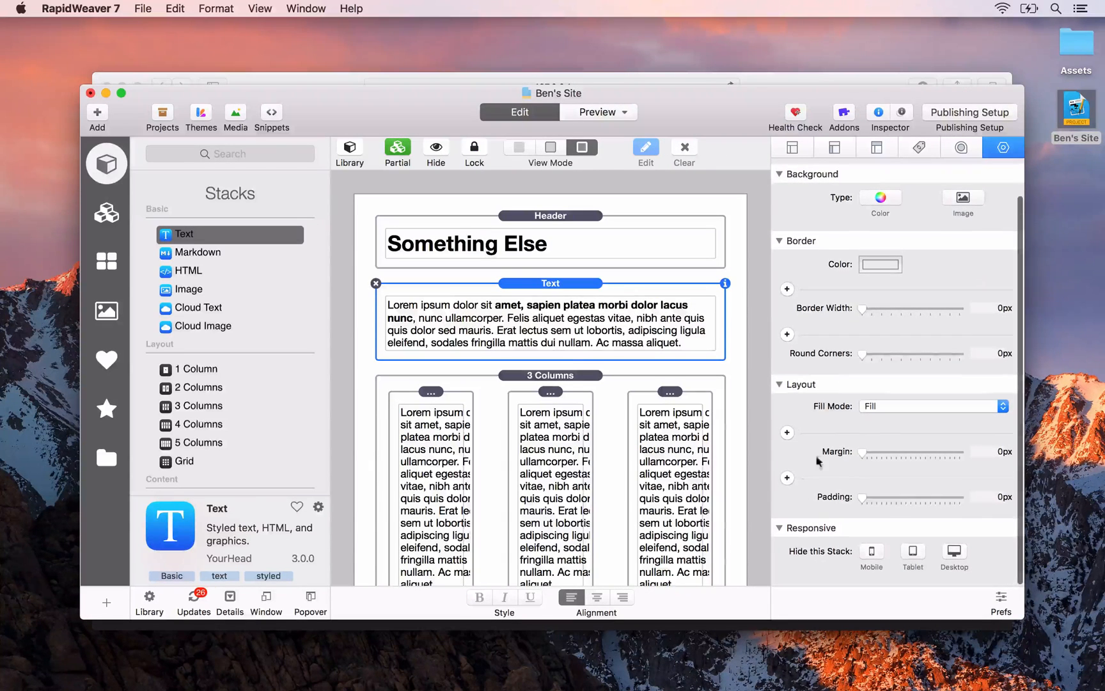
{"action": "left_click", "coordinate": [787, 432]}
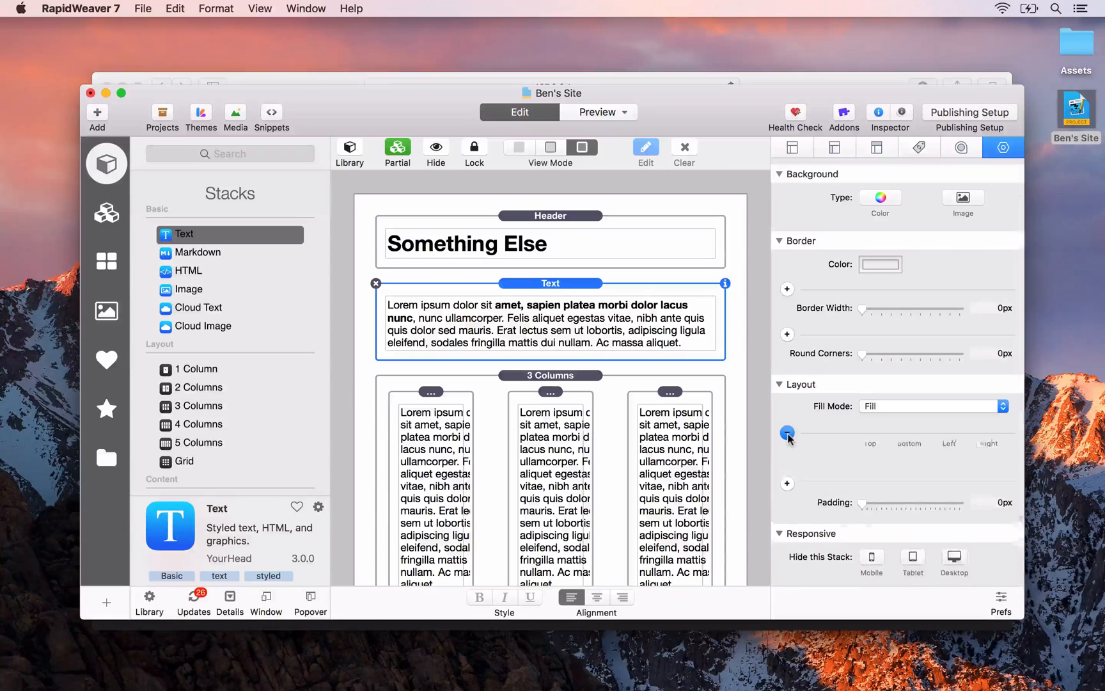
{"action": "left_click", "coordinate": [902, 454]}
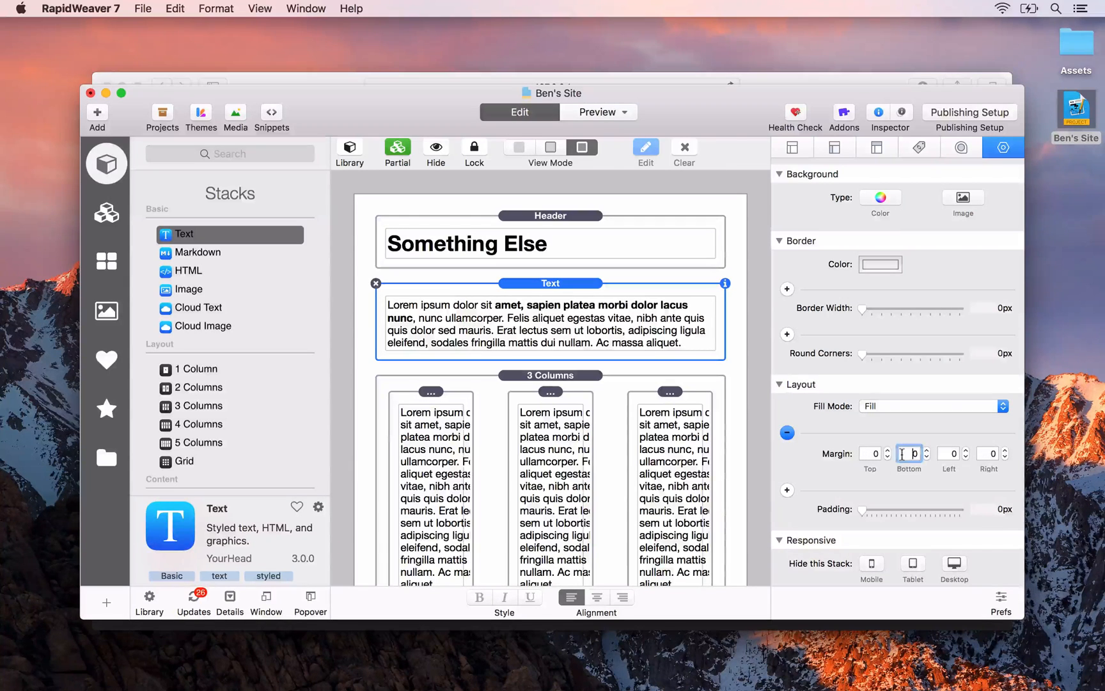
{"action": "type", "text": "4"}
{"action": "key", "text": "Tab"}
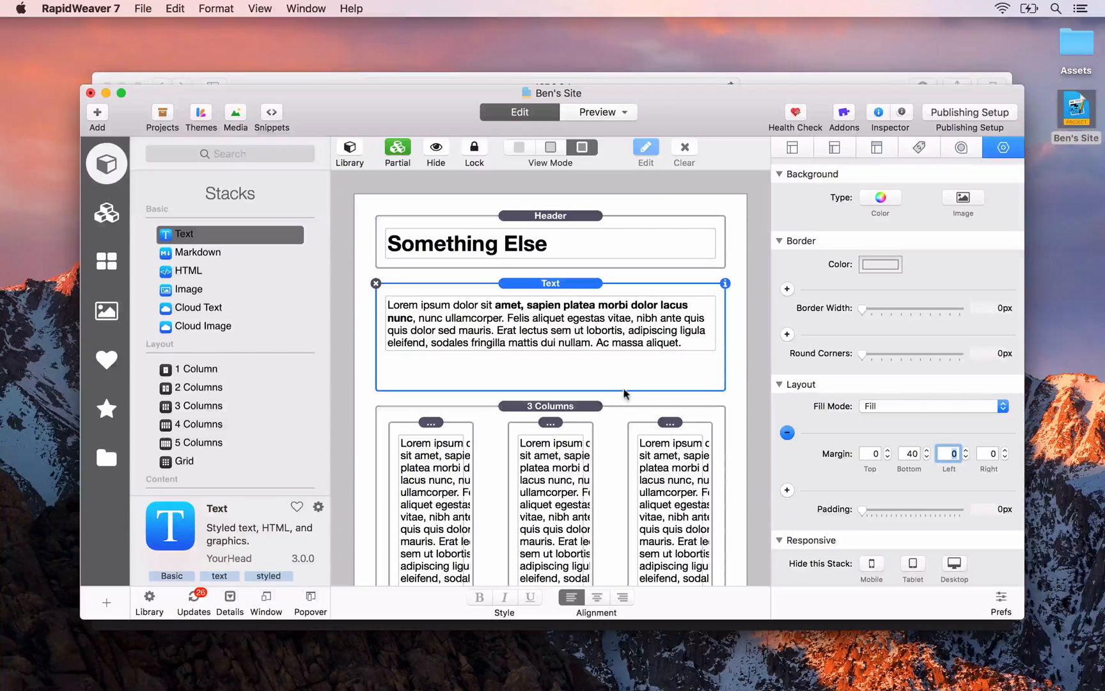
{"action": "key", "text": "super+Tab"}
{"action": "key", "text": "super+r"}
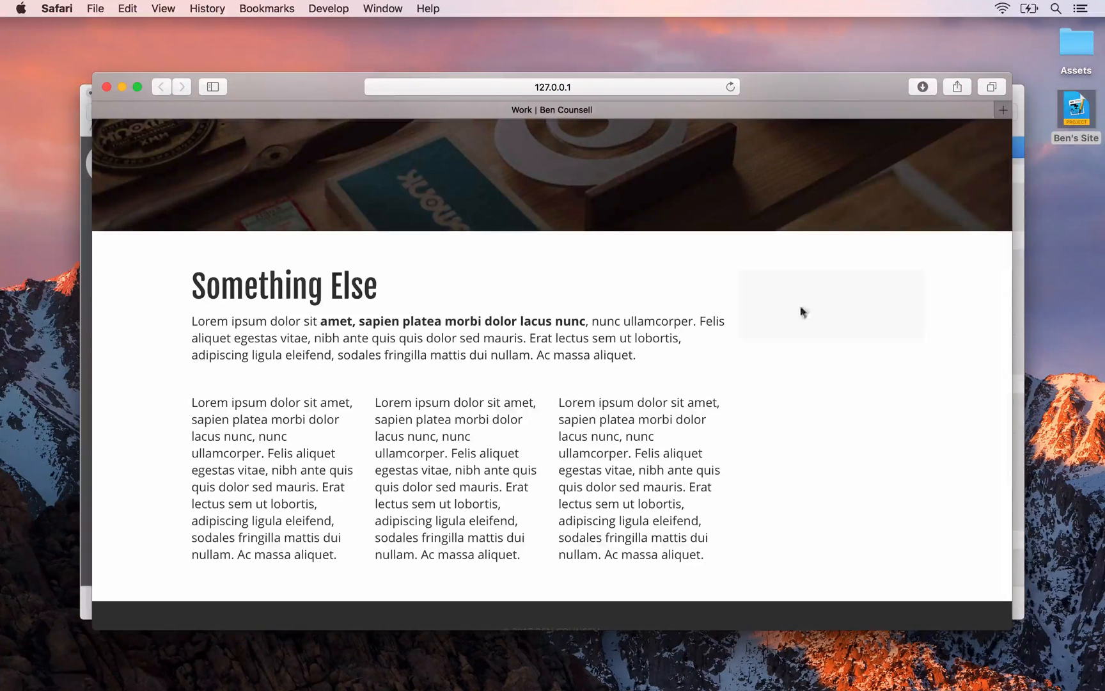
In RapidWeaver, enter "Some text" as the page's sidebar content and reload the page in Safari
{"action": "key", "text": "super+Tab"}
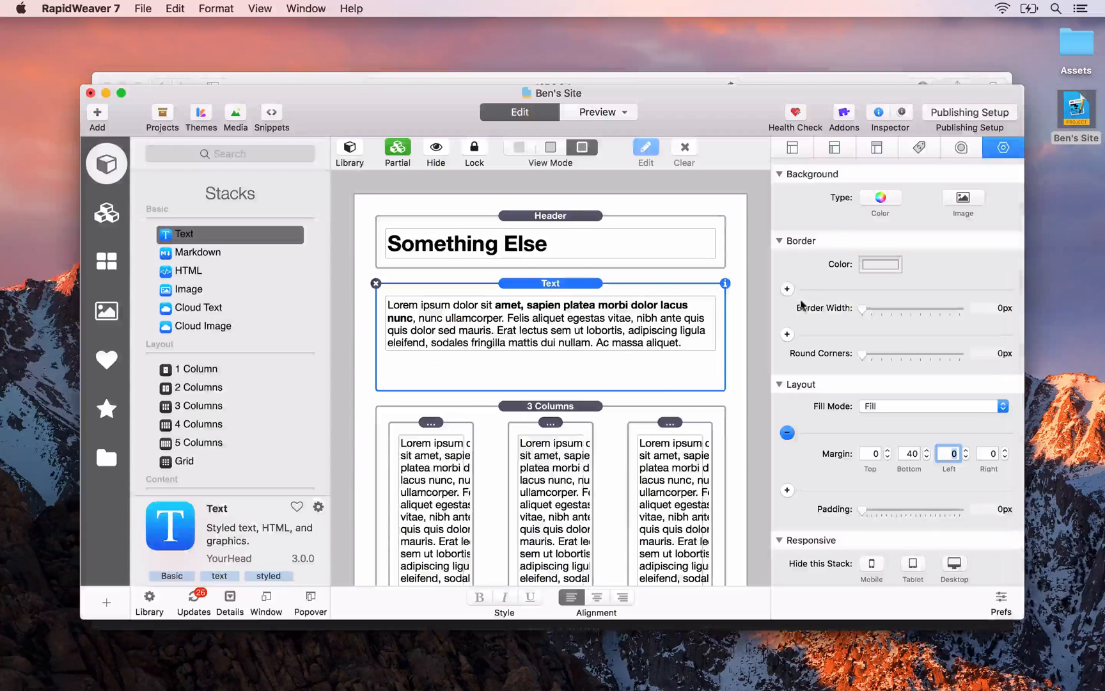
{"action": "left_click", "coordinate": [836, 148]}
{"action": "left_click", "coordinate": [841, 237]}
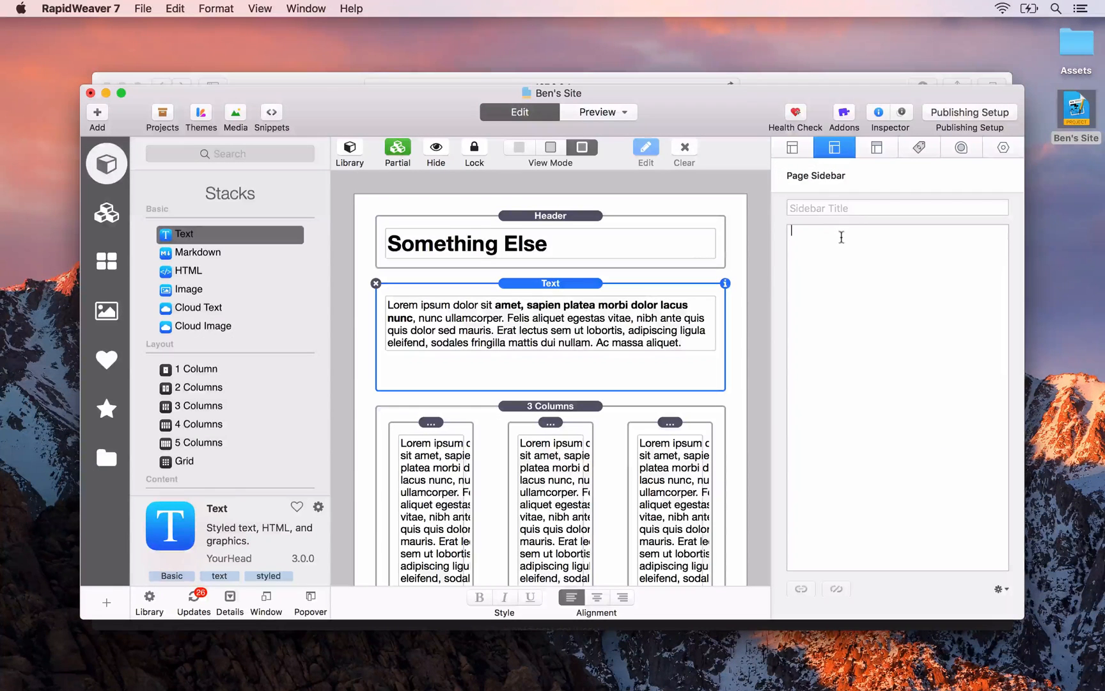
{"action": "type", "text": "Some tes"}
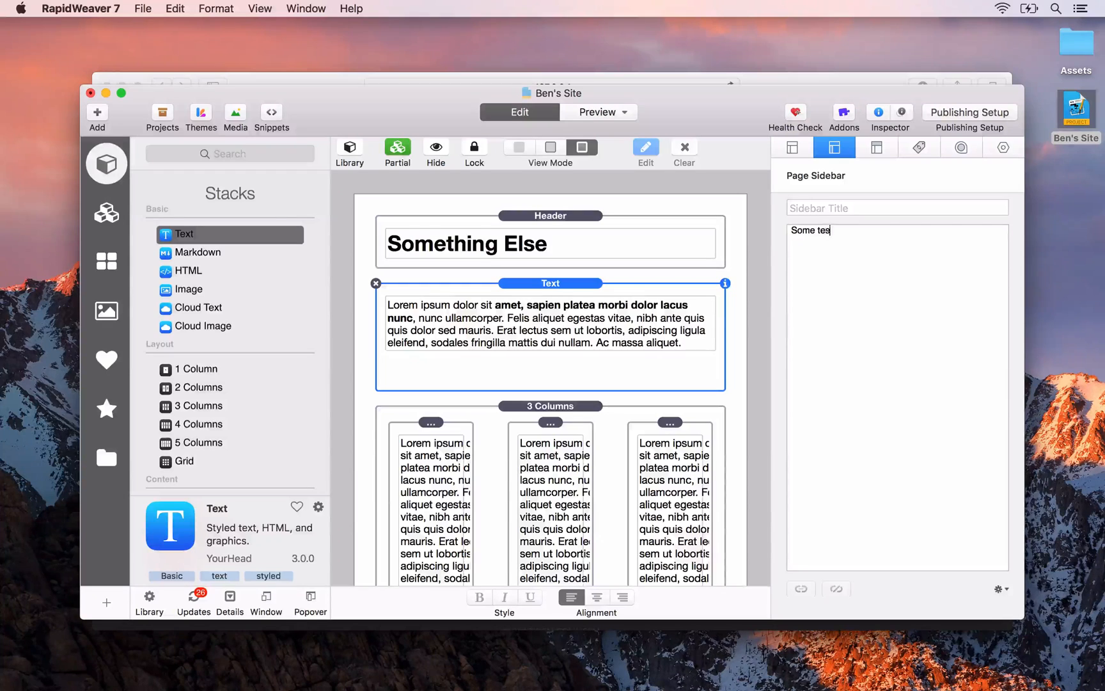
{"action": "key", "text": "BackSpace"}
{"action": "type", "text": "xt"}
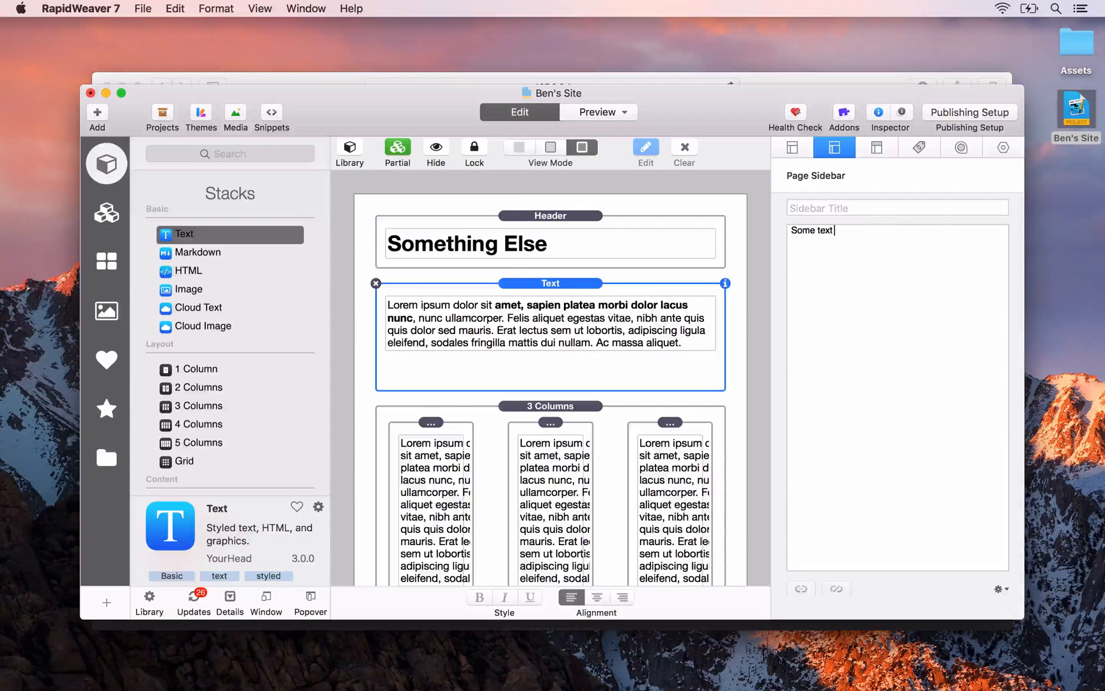
{"action": "key", "text": "super+Tab"}
{"action": "key", "text": "super+r"}
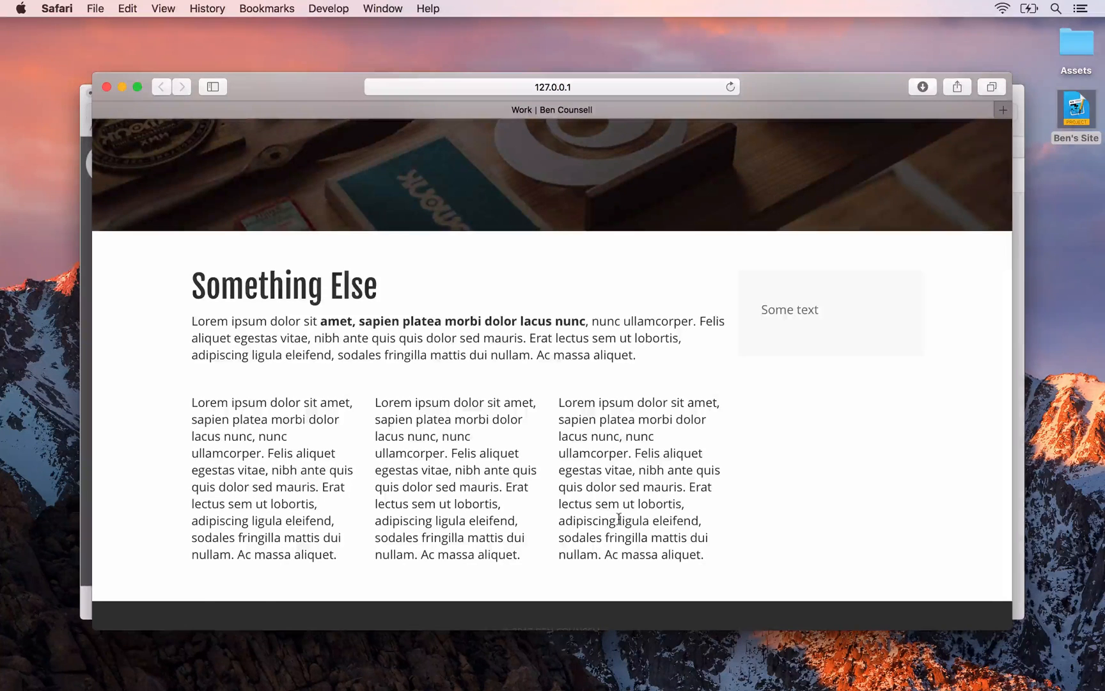
Return to RapidWeaver and delete the sidebar text
{"action": "key", "text": "super+Tab"}
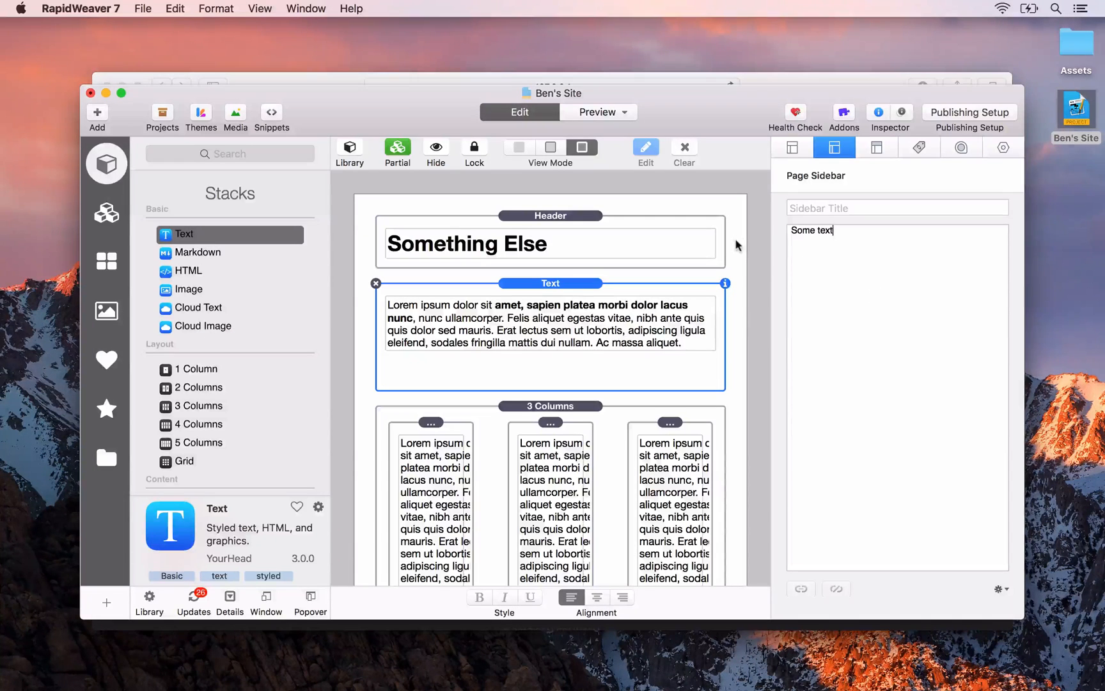
{"action": "left_click_drag", "start_coordinate": [835, 232], "coordinate": [770, 230]}
{"action": "key", "text": "BackSpace"}
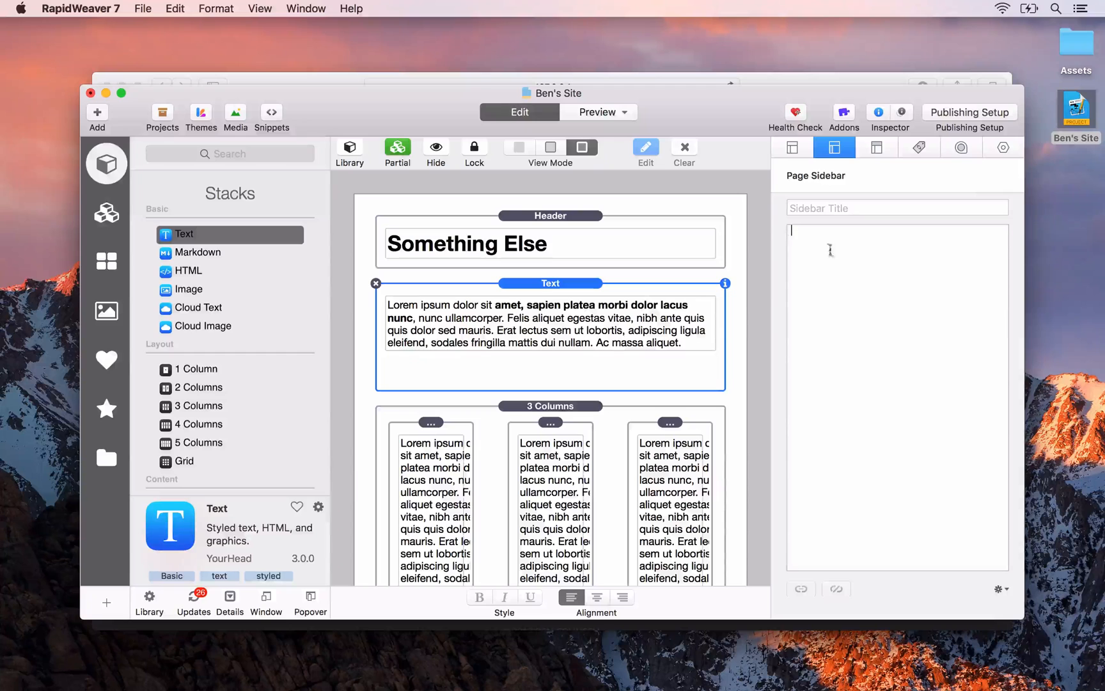
Turn off the master style for the page, set its Sidebar option to Hidden and reload the page in Safari
{"action": "left_click", "coordinate": [966, 146]}
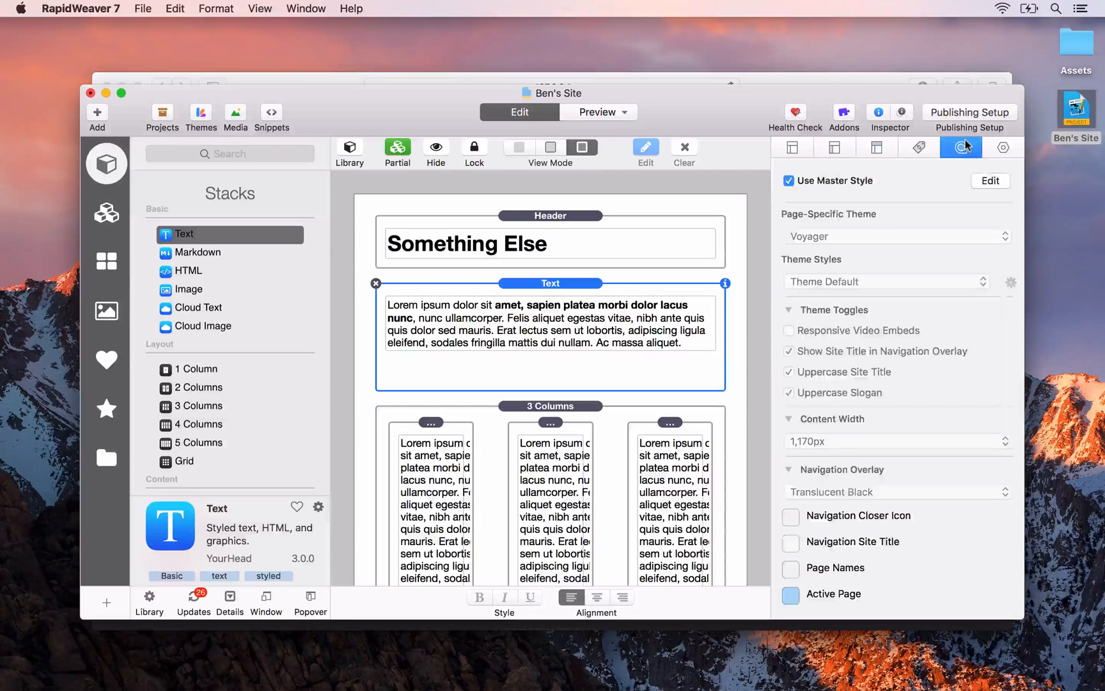
{"action": "left_click", "coordinate": [783, 182]}
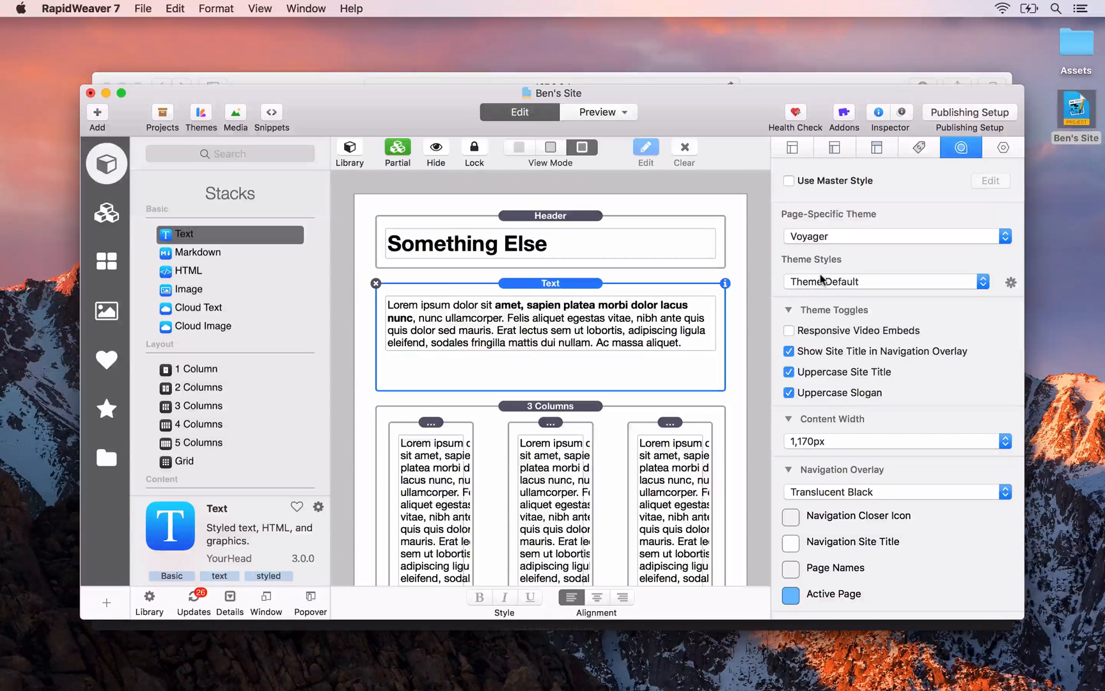
{"action": "scroll", "coordinate": [820, 278], "scroll_direction": "down", "scroll_amount": 15}
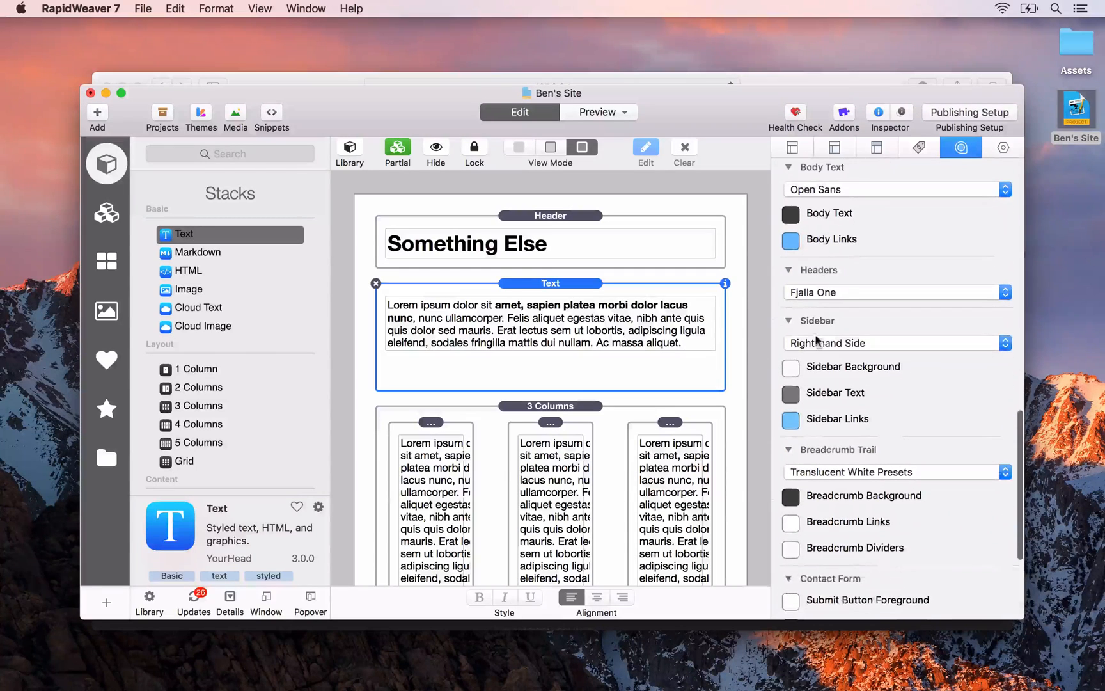
{"action": "left_click", "coordinate": [817, 344]}
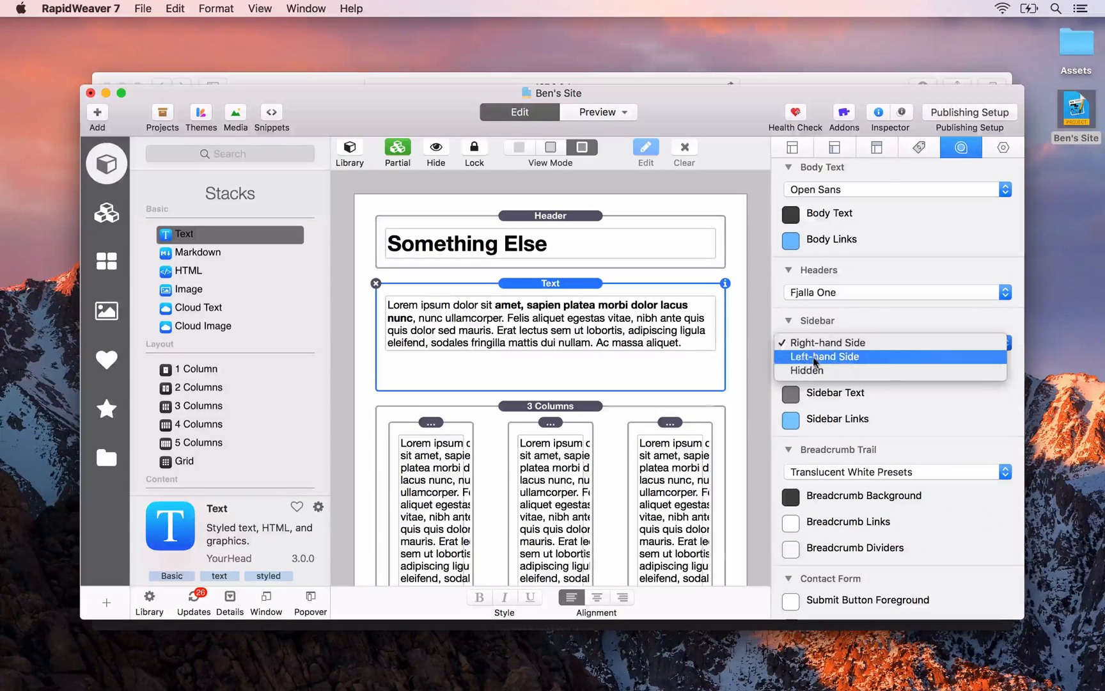
{"action": "left_click", "coordinate": [813, 370]}
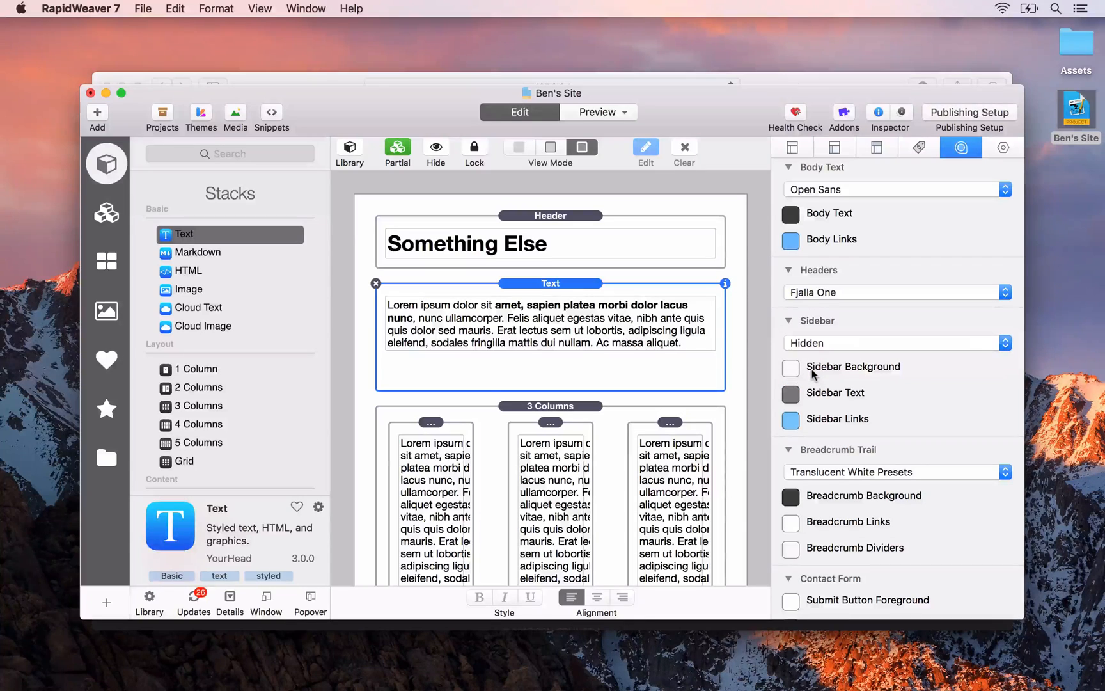
{"action": "key", "text": "super+Tab"}
{"action": "key", "text": "super+r"}
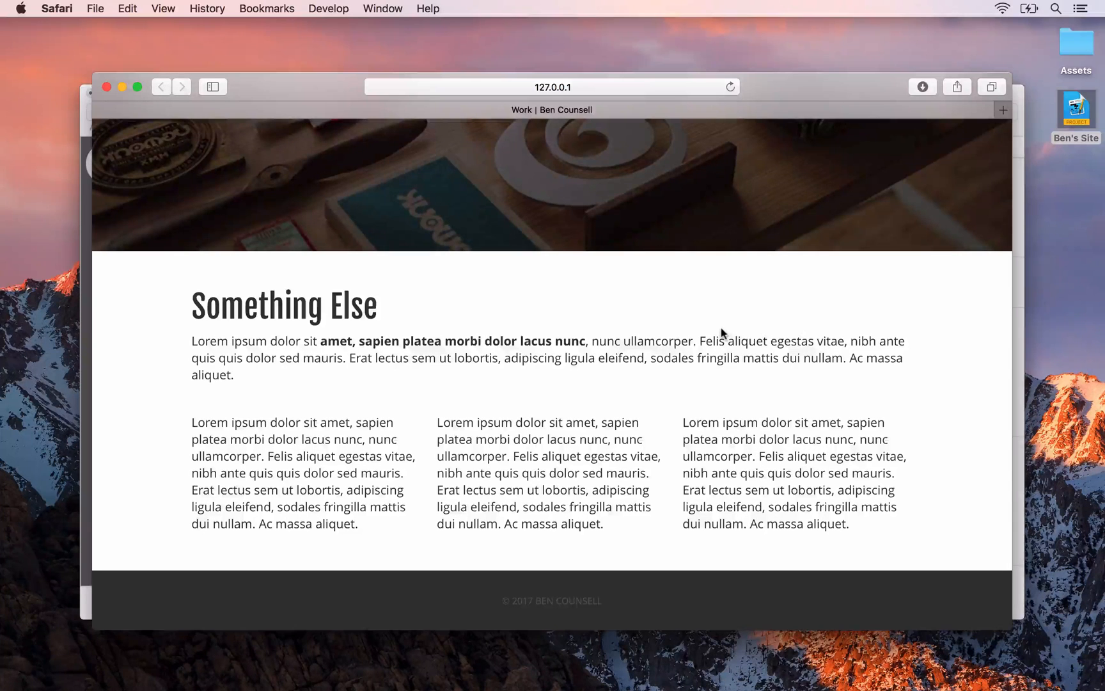
Switch to RapidWeaver, hide the inspector and delete the Text stacks from all three columns of the 3 Columns stack
{"action": "key", "text": "super+Tab"}
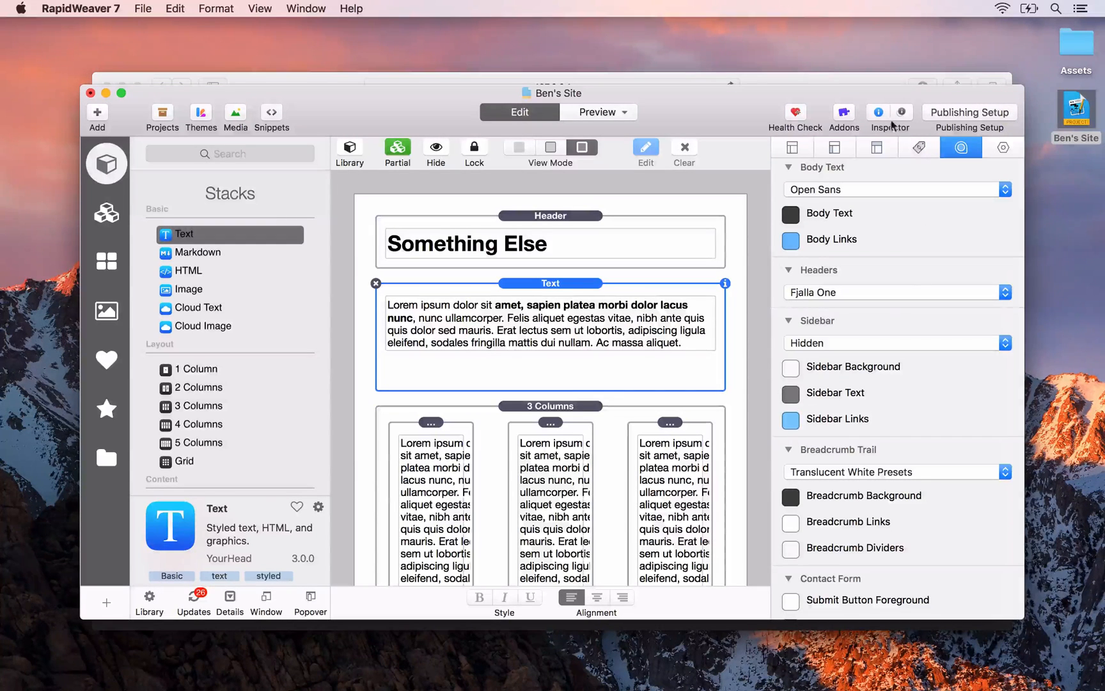
{"action": "left_click", "coordinate": [873, 114]}
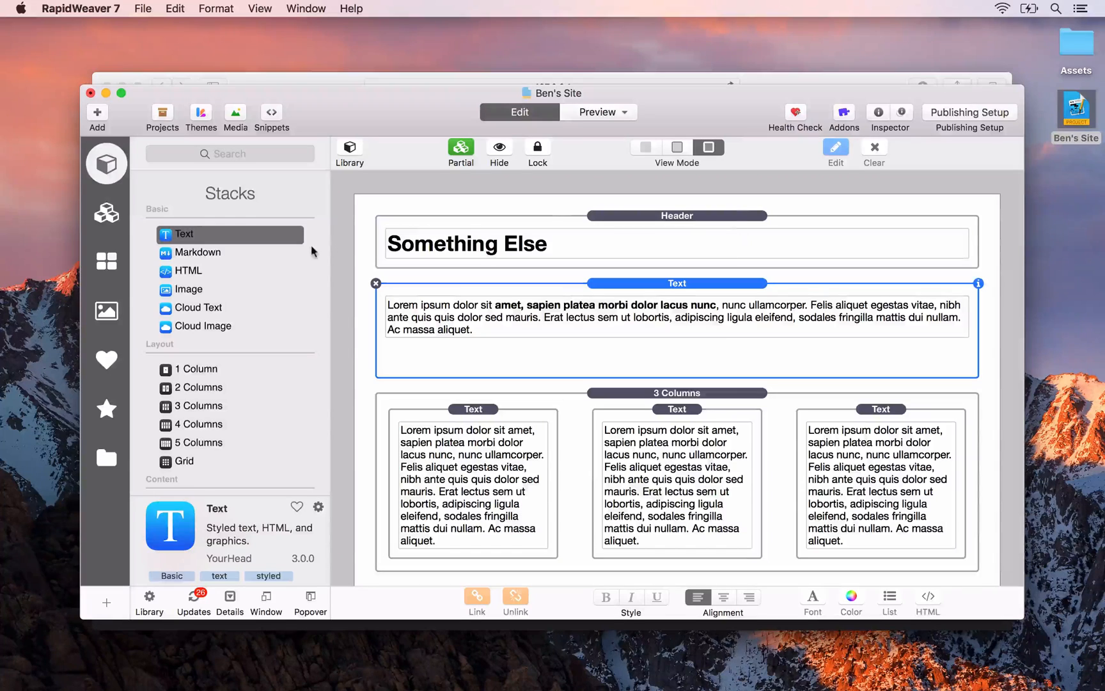
{"action": "left_click", "coordinate": [470, 436]}
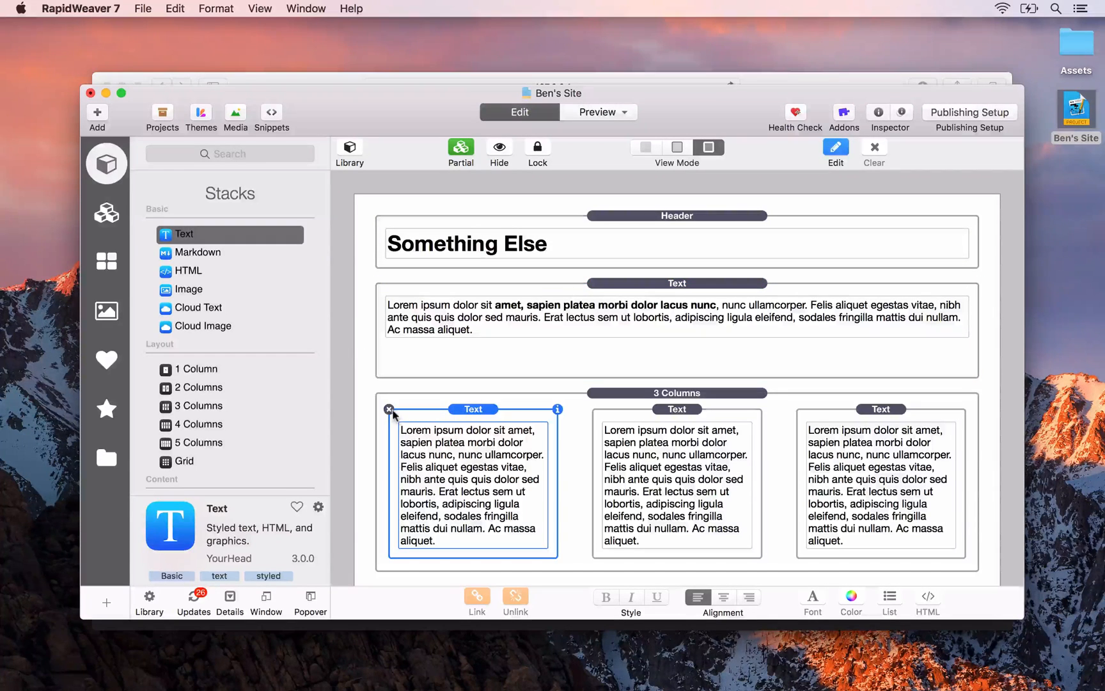
{"action": "left_click", "coordinate": [388, 415]}
{"action": "left_click", "coordinate": [624, 441]}
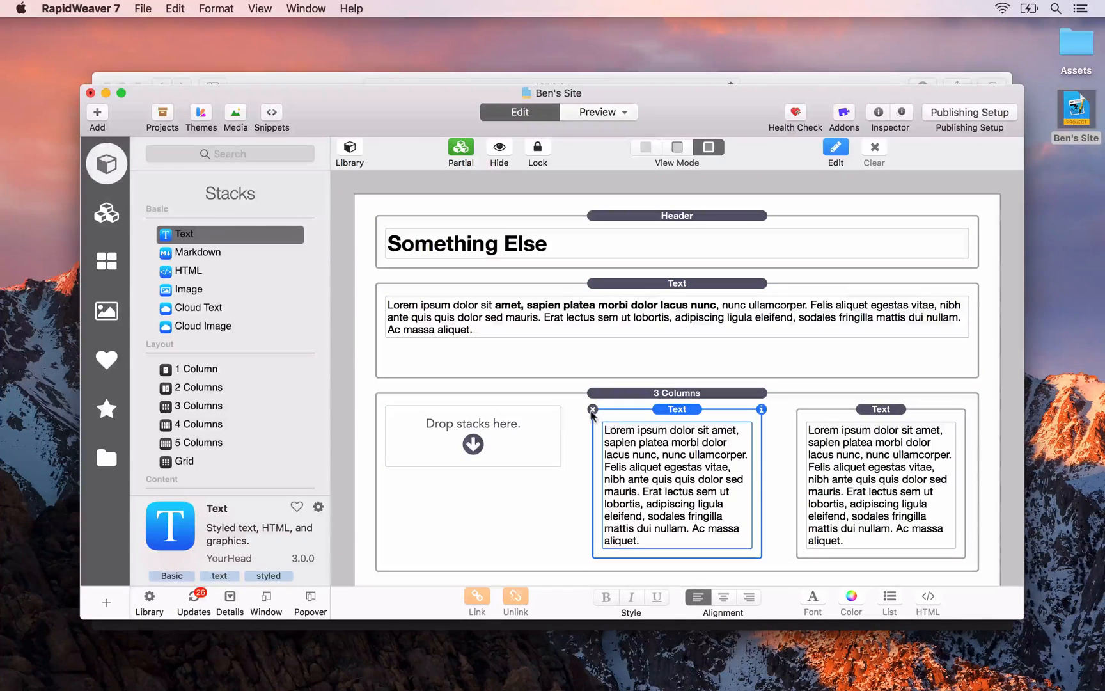
{"action": "left_click", "coordinate": [592, 413]}
{"action": "left_click", "coordinate": [844, 443]}
{"action": "left_click", "coordinate": [796, 410]}
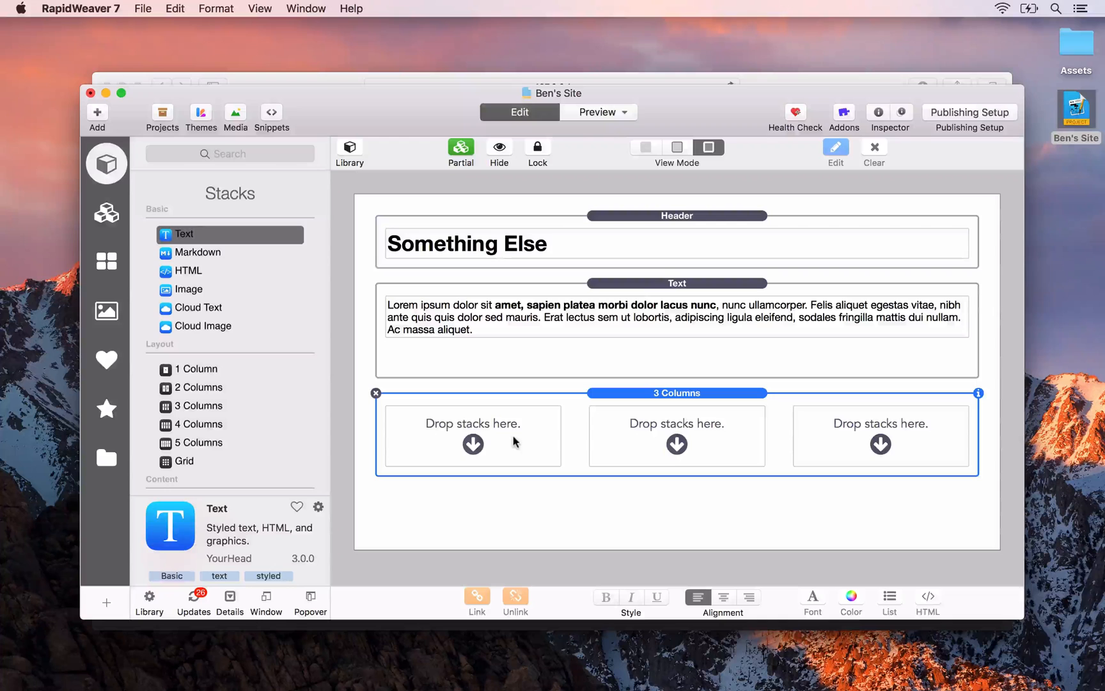
Add a 1 Column stack to the first of the three columns and fill it with Image, Header and Text stacks in that order
{"action": "left_click_drag", "start_coordinate": [167, 369], "coordinate": [454, 448]}
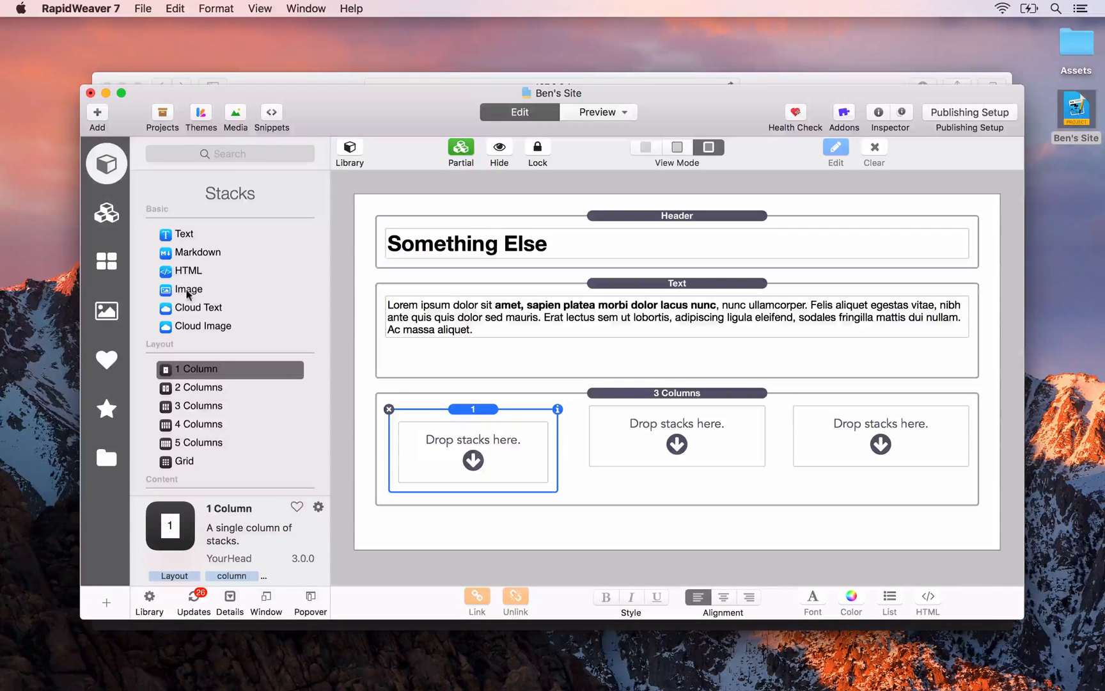
{"action": "left_click_drag", "start_coordinate": [186, 289], "coordinate": [439, 456]}
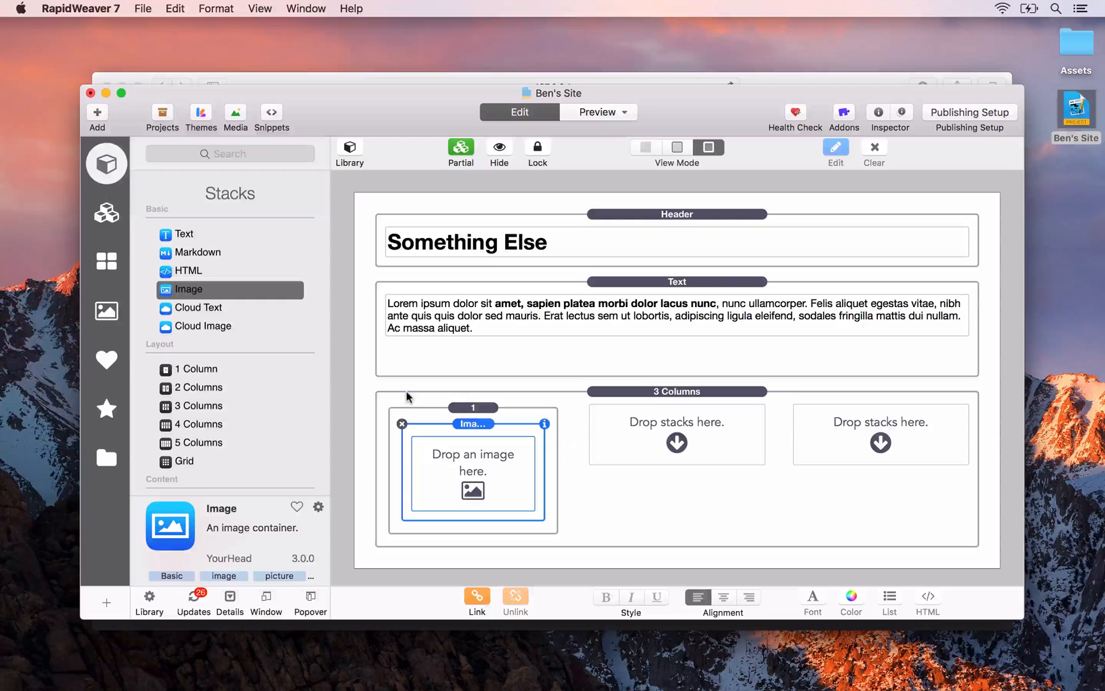
{"action": "scroll", "coordinate": [419, 440], "scroll_direction": "down", "scroll_amount": 1}
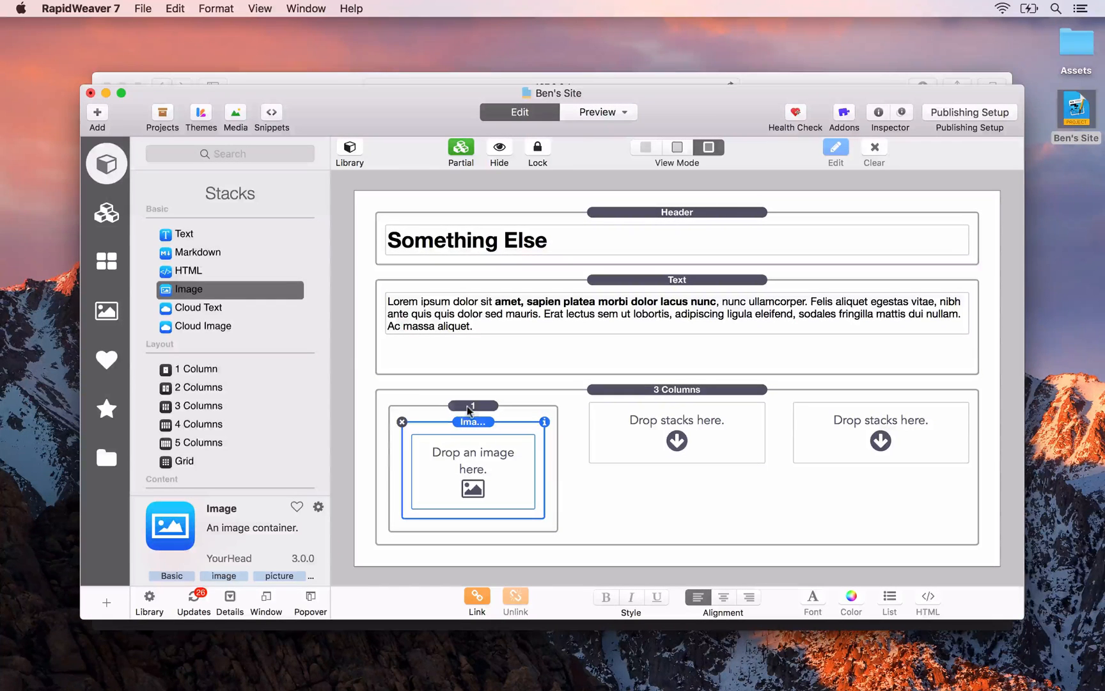
{"action": "scroll", "coordinate": [210, 439], "scroll_direction": "down", "scroll_amount": 5}
{"action": "left_click_drag", "start_coordinate": [190, 316], "coordinate": [442, 526]}
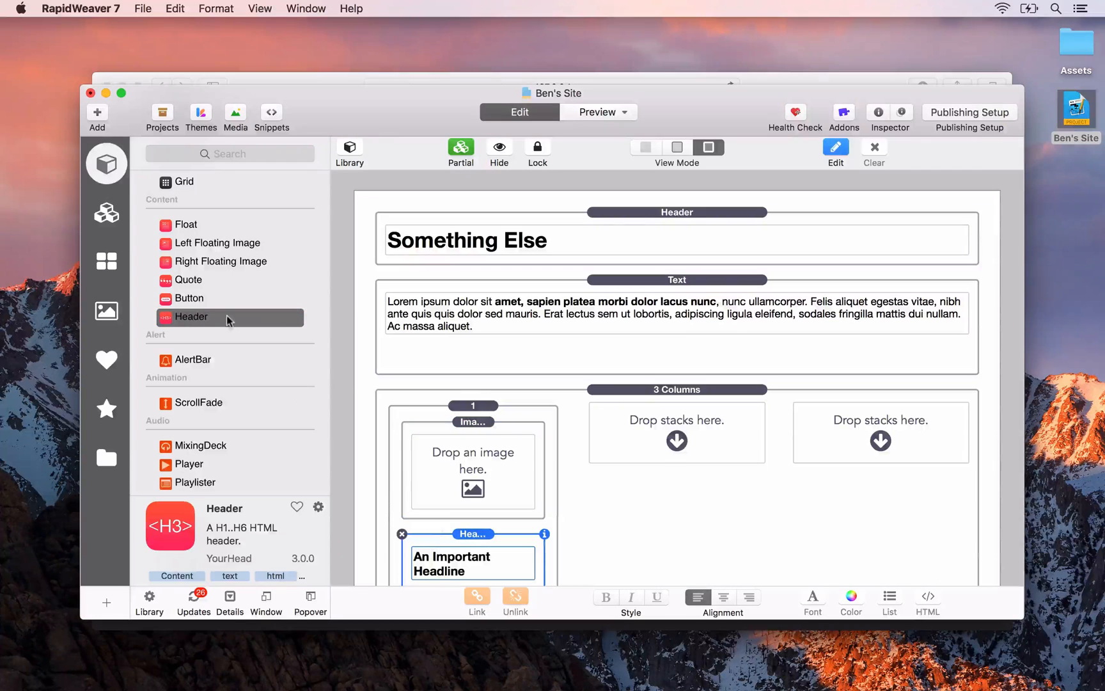
{"action": "scroll", "coordinate": [227, 317], "scroll_direction": "up", "scroll_amount": 10}
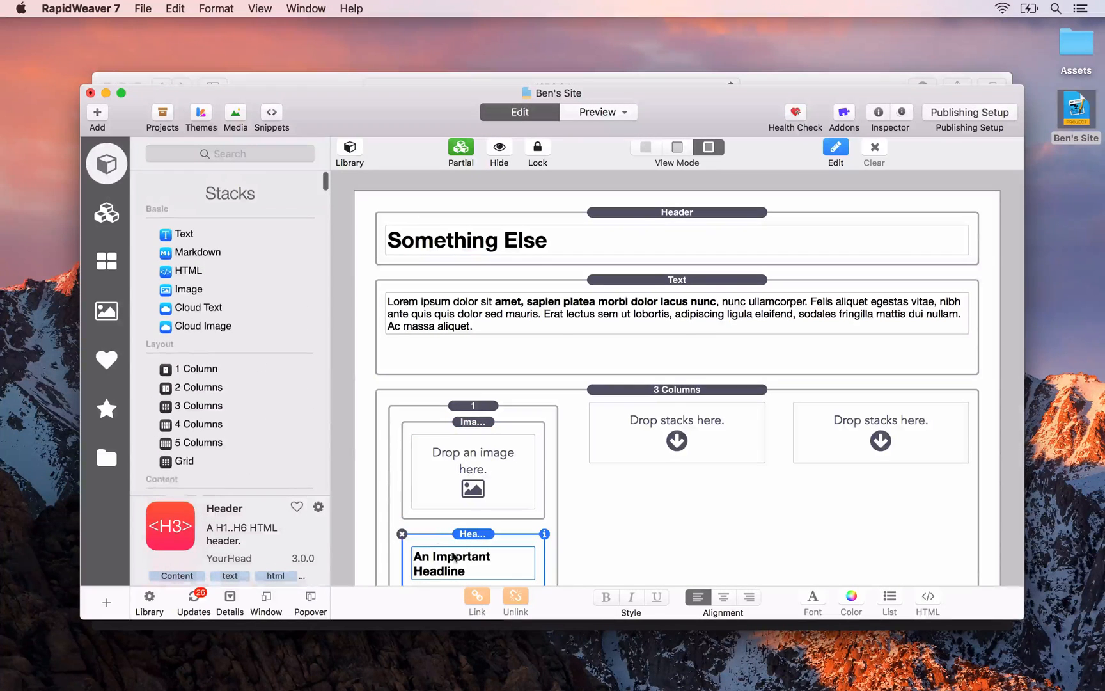
{"action": "scroll", "coordinate": [441, 544], "scroll_direction": "down", "scroll_amount": 3}
{"action": "left_click", "coordinate": [179, 235]}
{"action": "left_click_drag", "start_coordinate": [179, 235], "coordinate": [429, 539]}
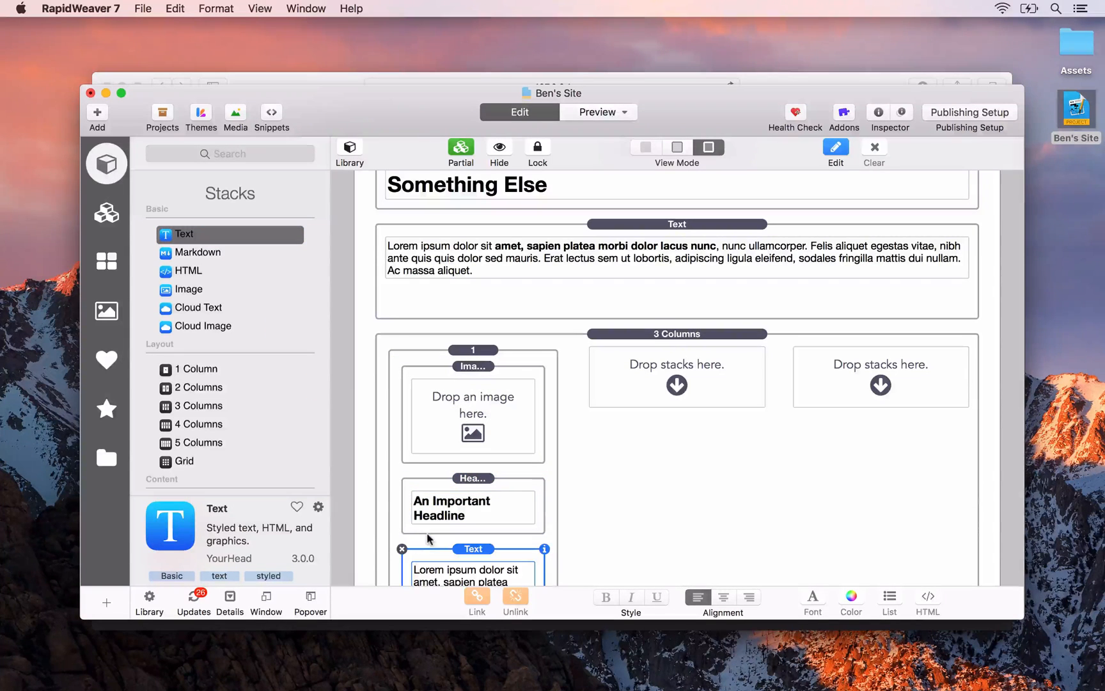
Place 1.jpg from the Projects subfolder of the desktop Assets folder into the Image stack and return to RapidWeaver
{"action": "left_click", "coordinate": [458, 384]}
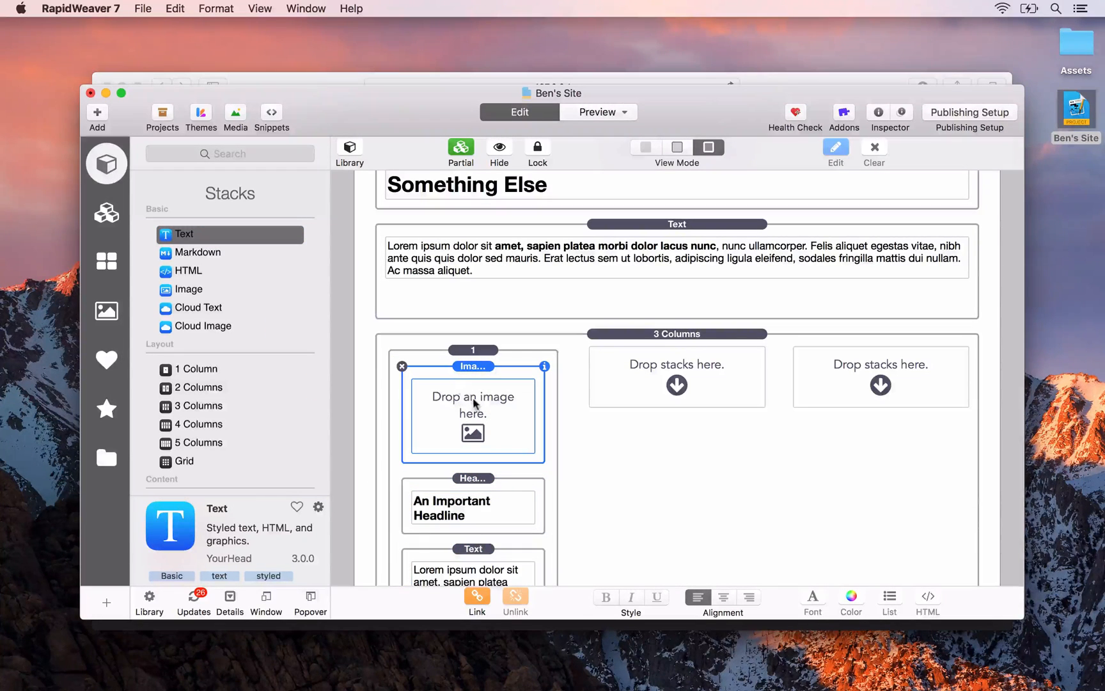
{"action": "left_click", "coordinate": [1083, 38]}
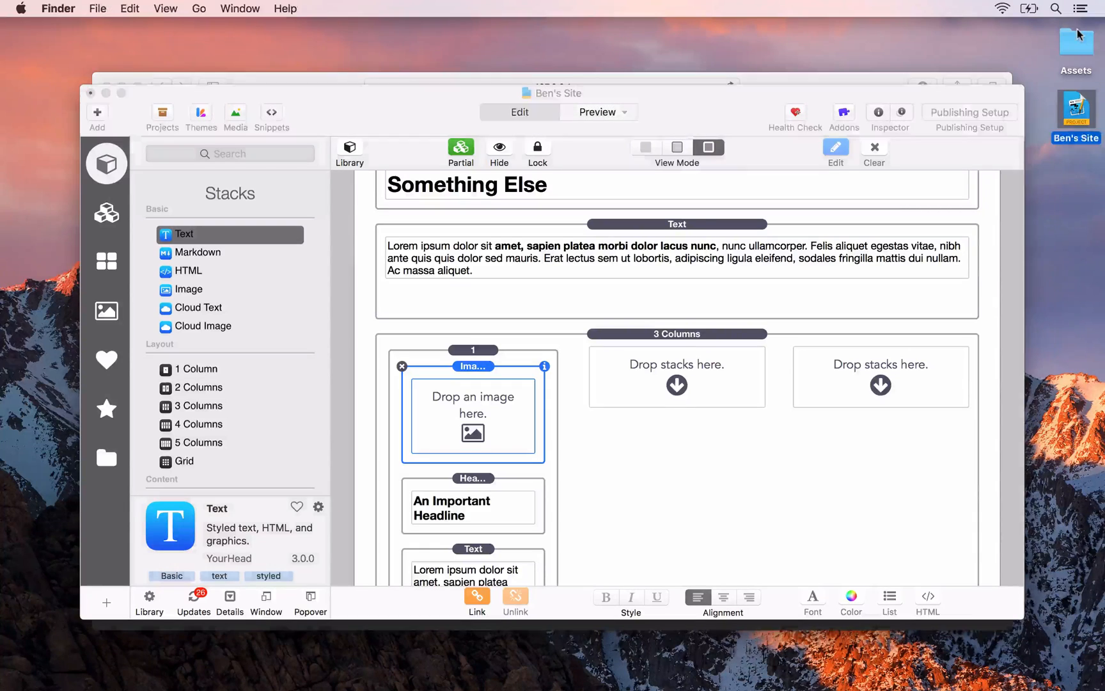
{"action": "double_click", "coordinate": [1079, 50]}
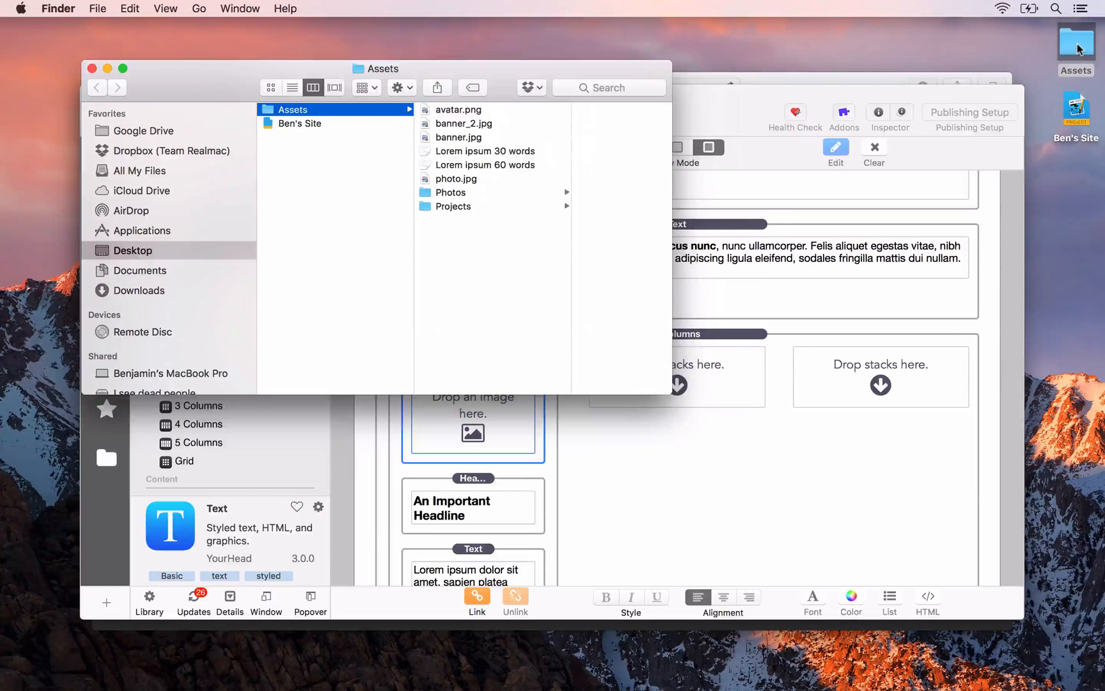
{"action": "left_click", "coordinate": [474, 210]}
{"action": "left_click_drag", "start_coordinate": [548, 110], "coordinate": [472, 417]}
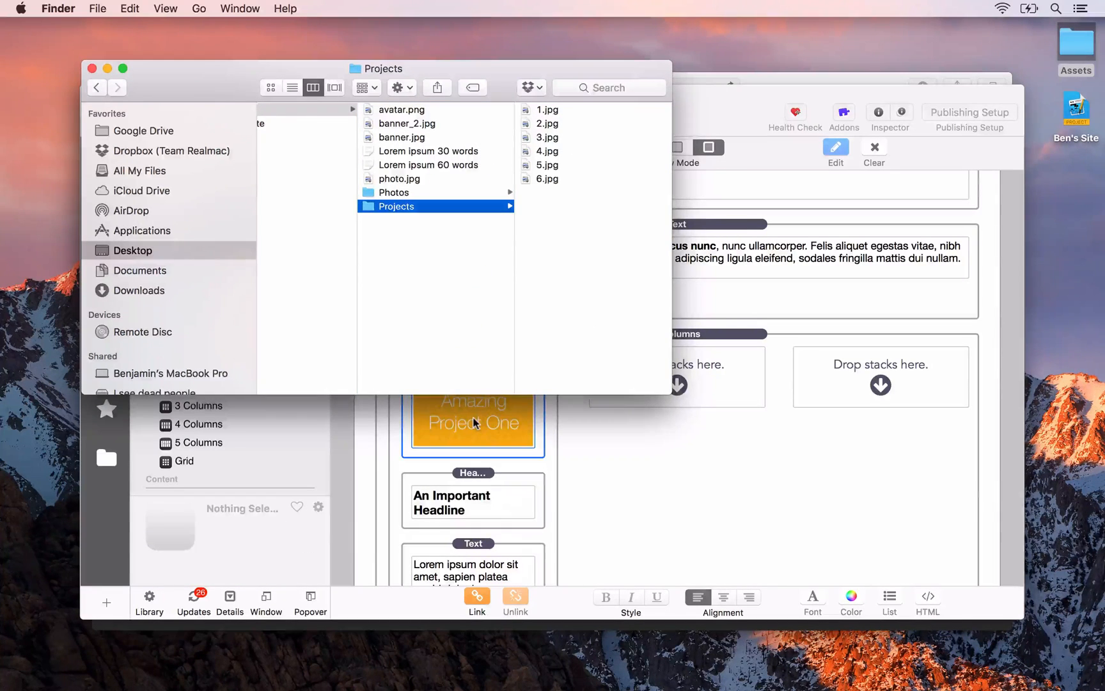
{"action": "left_click", "coordinate": [454, 405]}
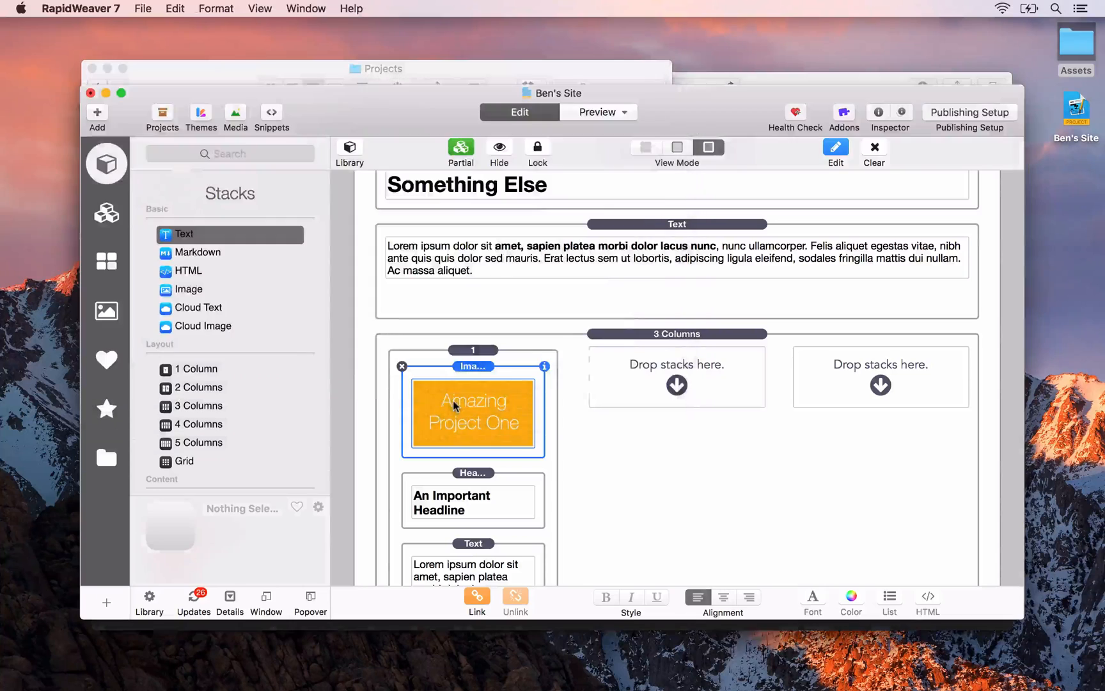
Switch to Safari, reload the Work page and check the layout of the image, headline and text in the first column
{"action": "key", "text": "super+Tab"}
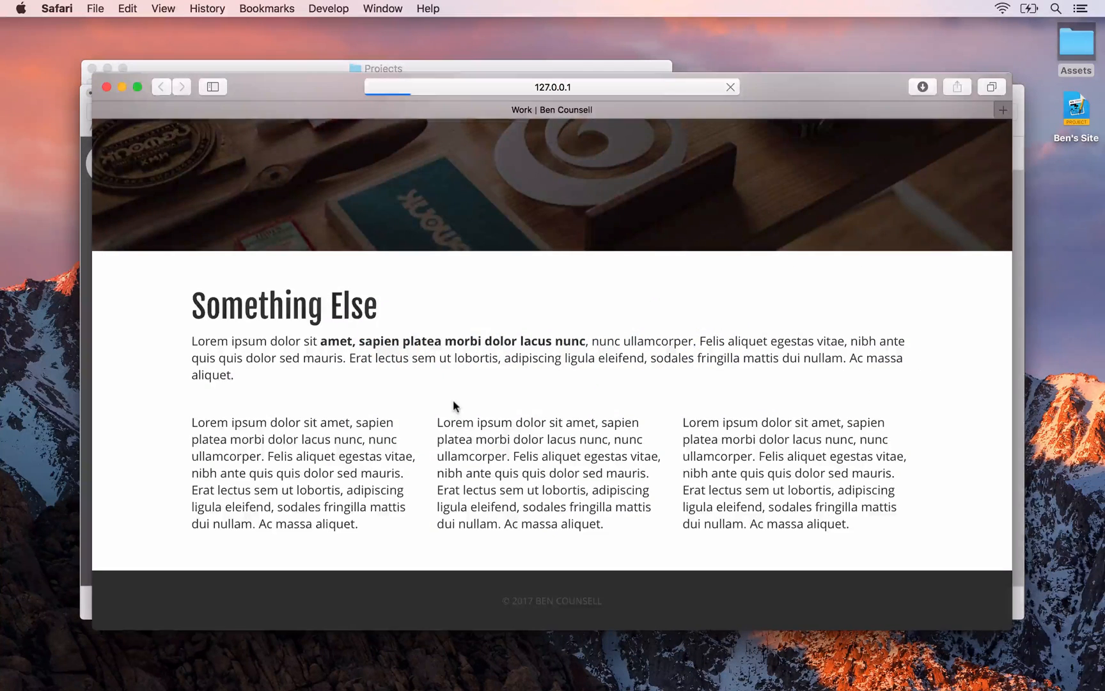
{"action": "key", "text": "super+r"}
{"action": "scroll", "coordinate": [453, 401], "scroll_direction": "down", "scroll_amount": 5}
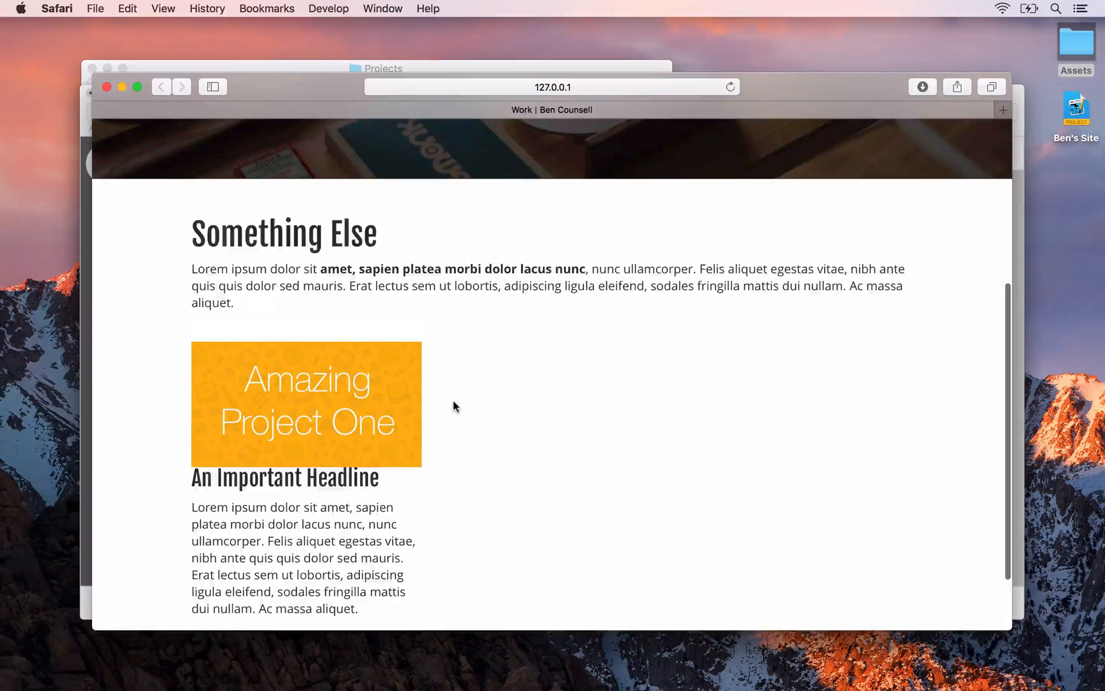
{"action": "scroll", "coordinate": [453, 407], "scroll_direction": "down", "scroll_amount": 2}
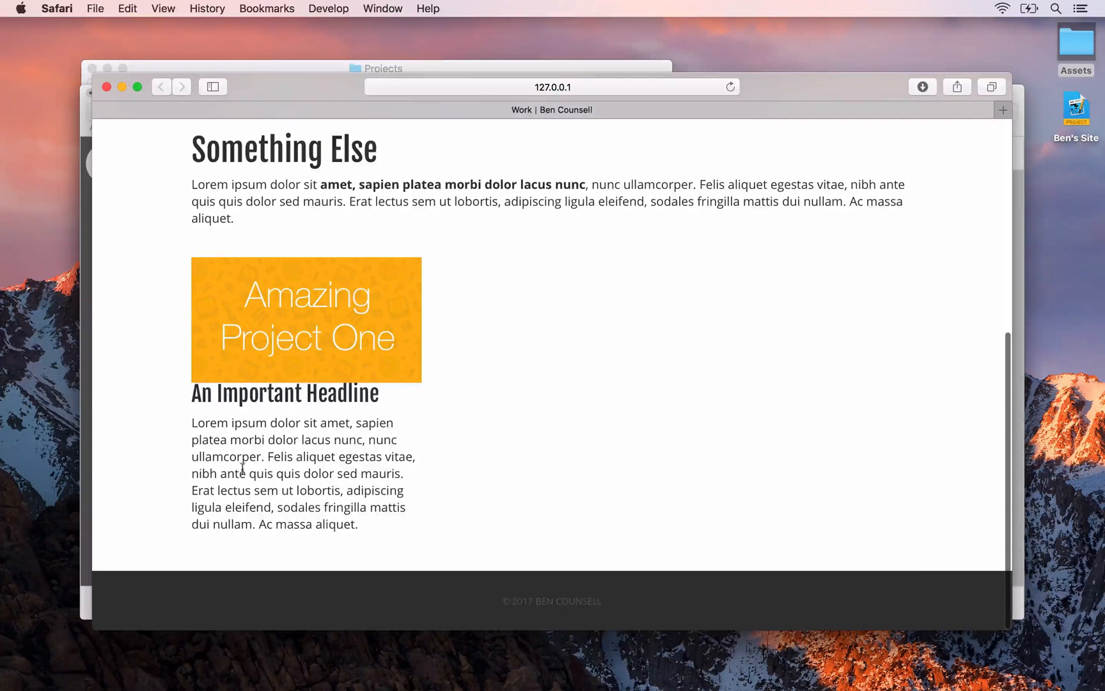
Return to RapidWeaver, open the settings of the 1 Column stack and hide the stacks library
{"action": "key", "text": "super+Tab"}
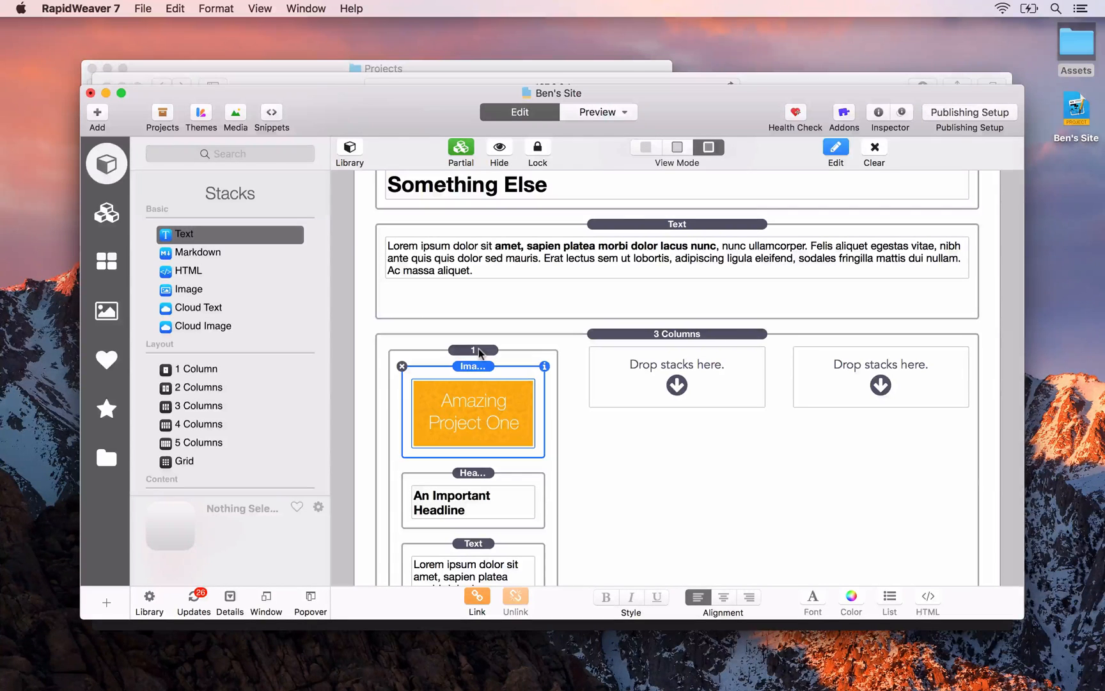
{"action": "scroll", "coordinate": [491, 434], "scroll_direction": "down", "scroll_amount": 4}
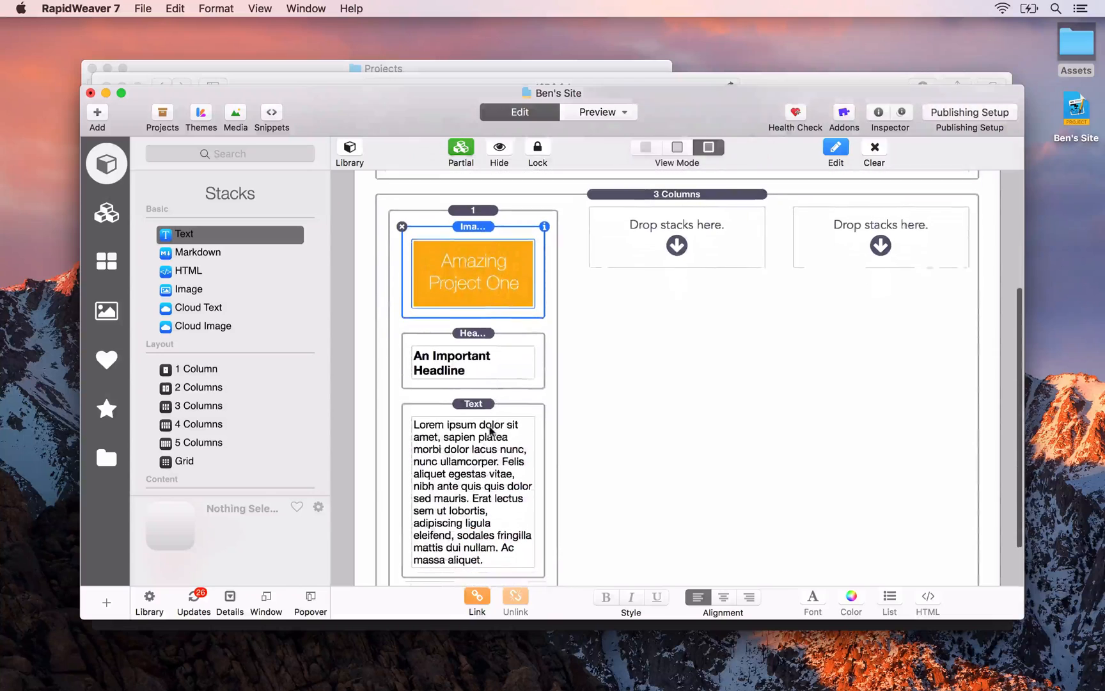
{"action": "left_click", "coordinate": [493, 190]}
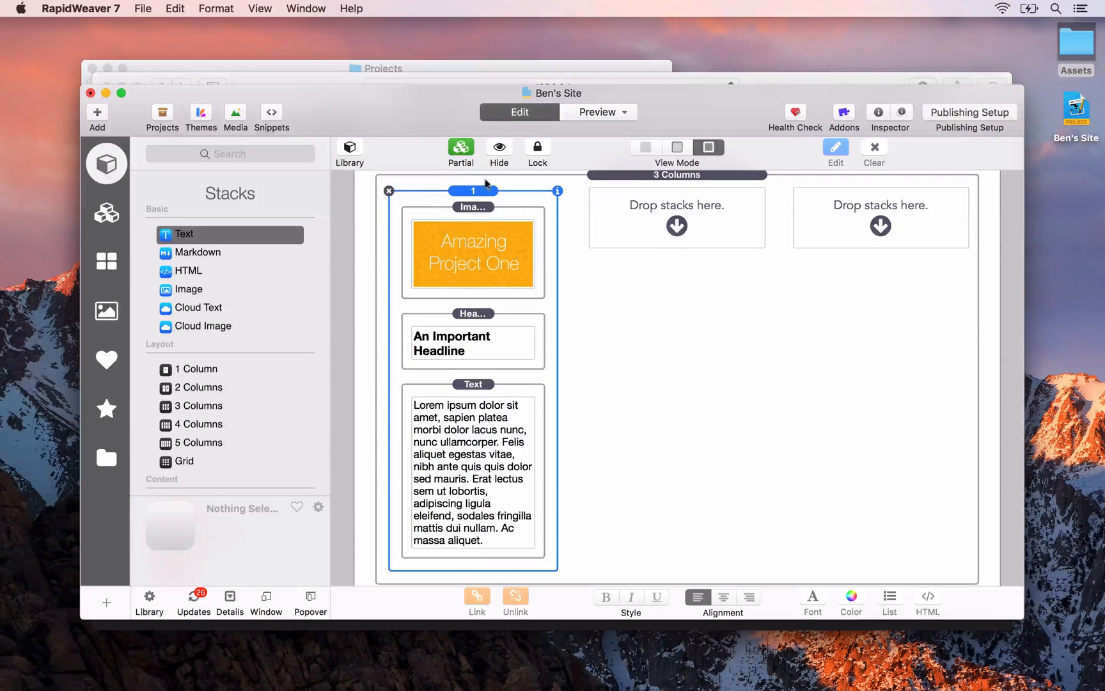
{"action": "left_click", "coordinate": [557, 191]}
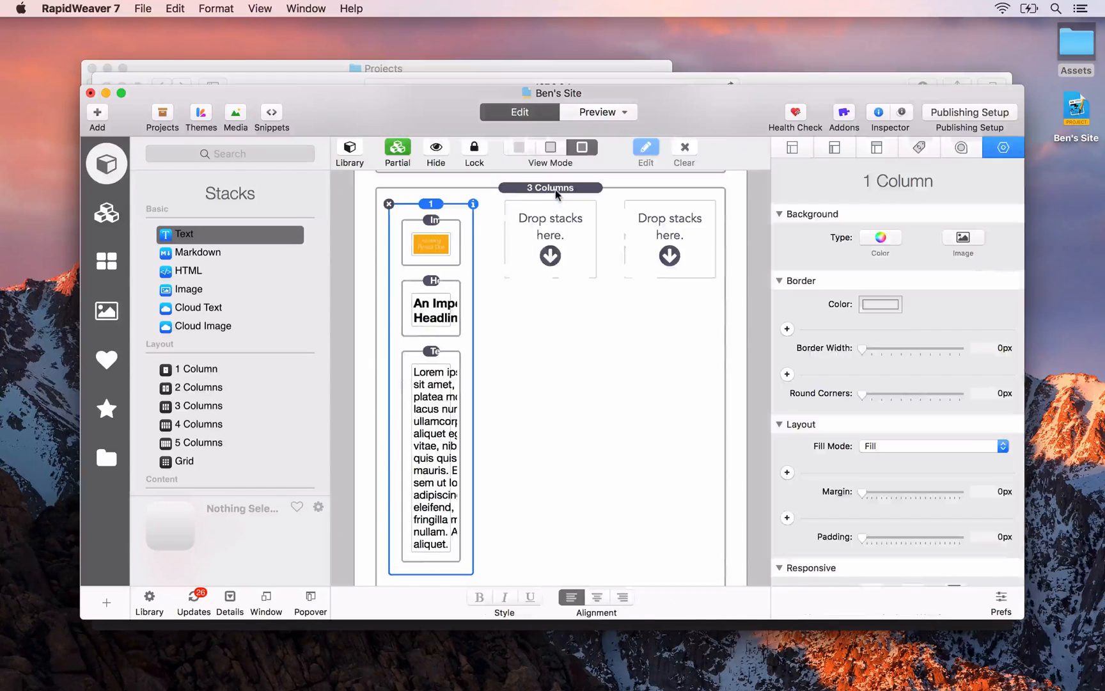
{"action": "left_click", "coordinate": [349, 148]}
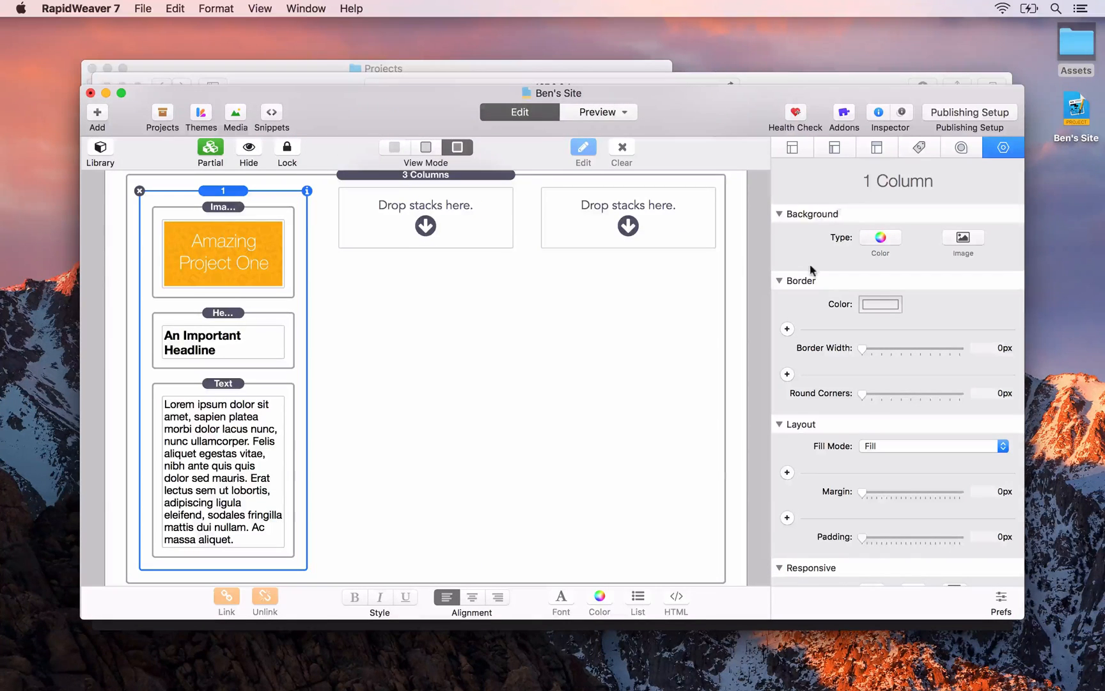
Give the 1 Column stack a 1 px border in a very light grey
{"action": "scroll", "coordinate": [811, 270], "scroll_direction": "down", "scroll_amount": 2}
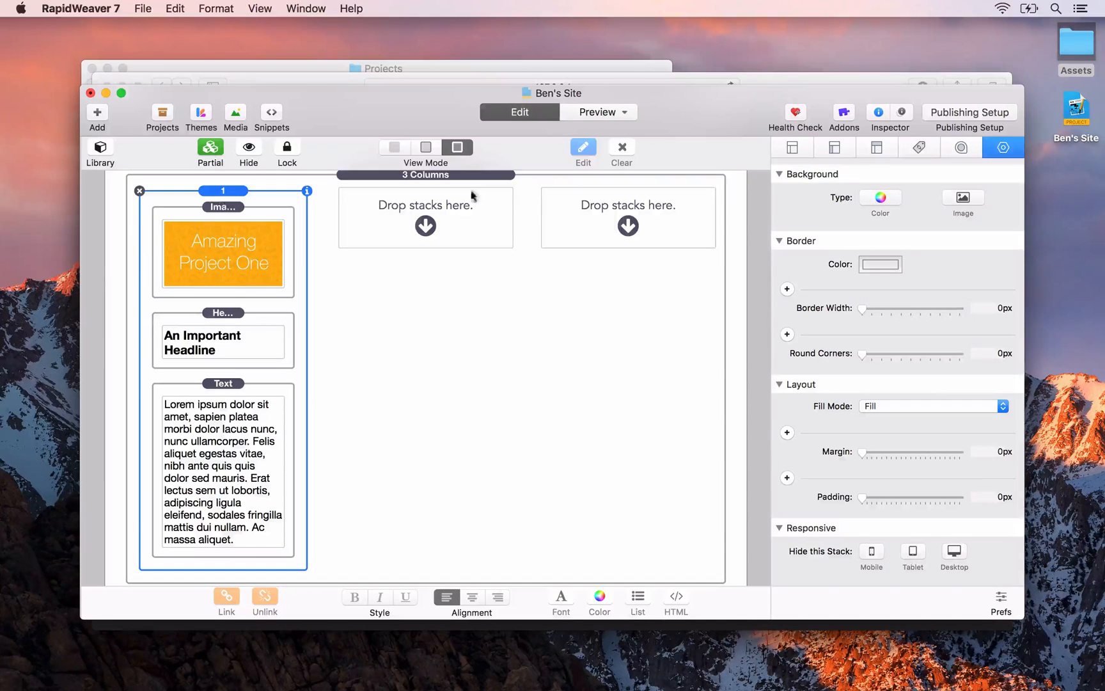
{"action": "left_click_drag", "start_coordinate": [862, 310], "coordinate": [874, 310]}
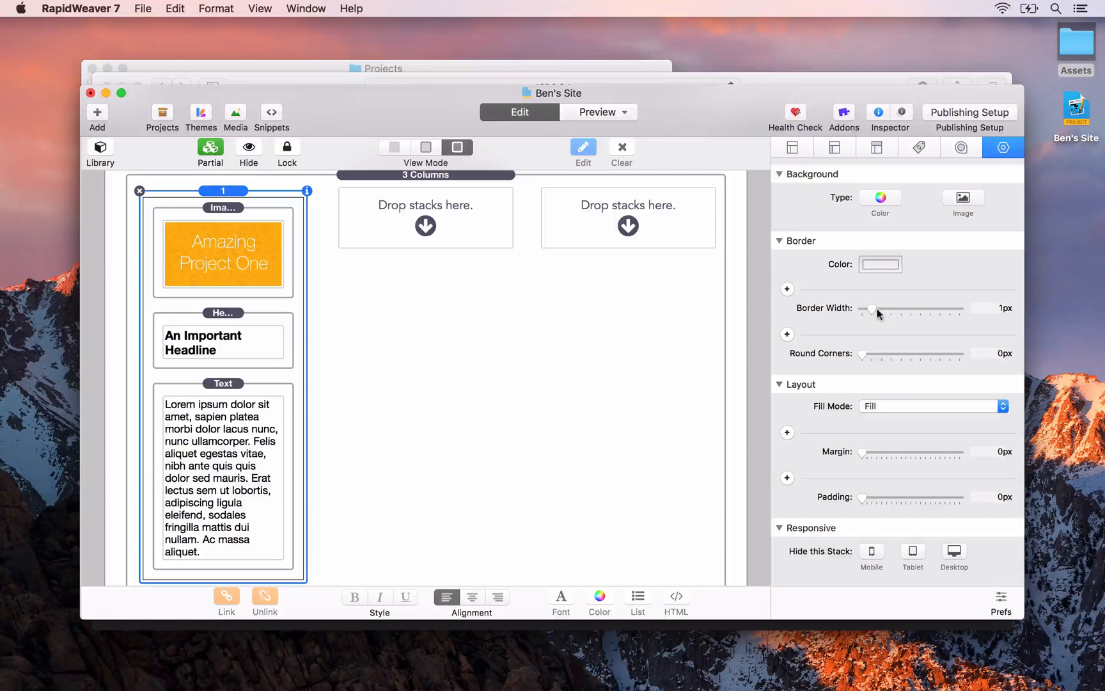
{"action": "left_click", "coordinate": [879, 264]}
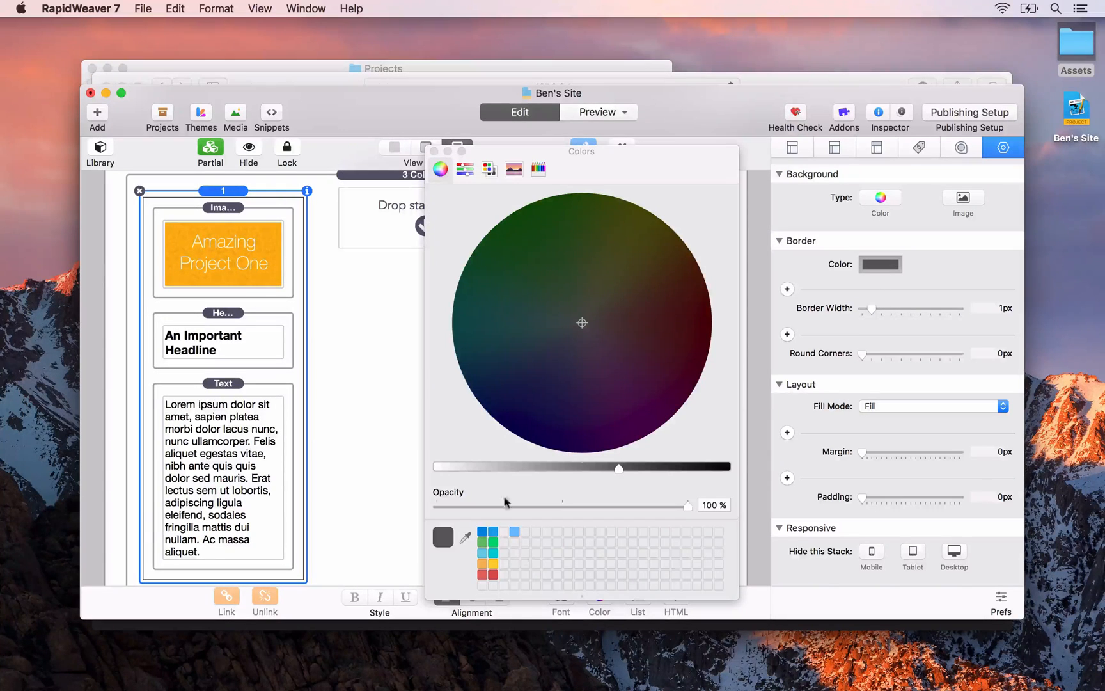
{"action": "left_click", "coordinate": [451, 469]}
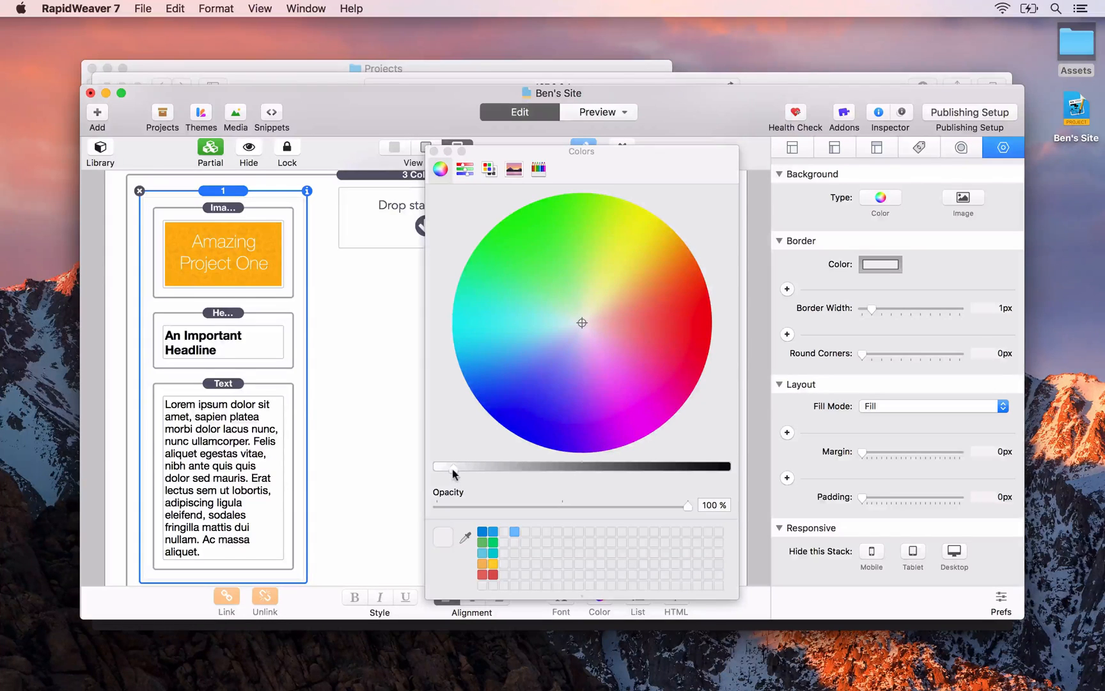
{"action": "left_click", "coordinate": [433, 151]}
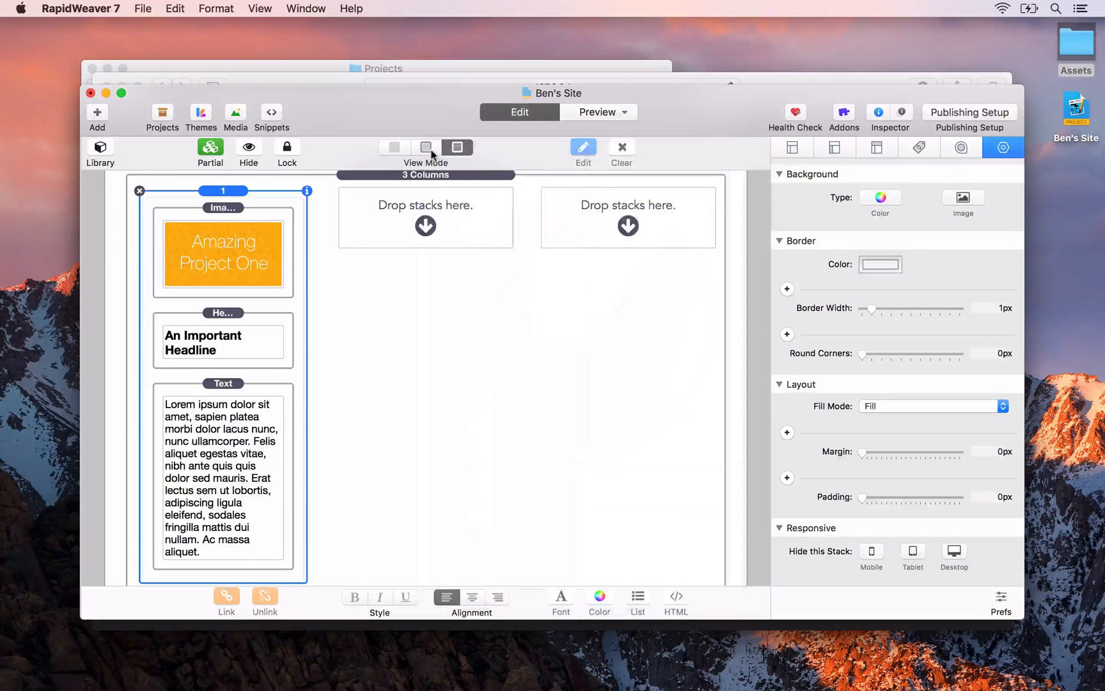
Set separate edge margins for the Image stack in the first column, with a bottom margin of 20 px
{"action": "left_click", "coordinate": [243, 236]}
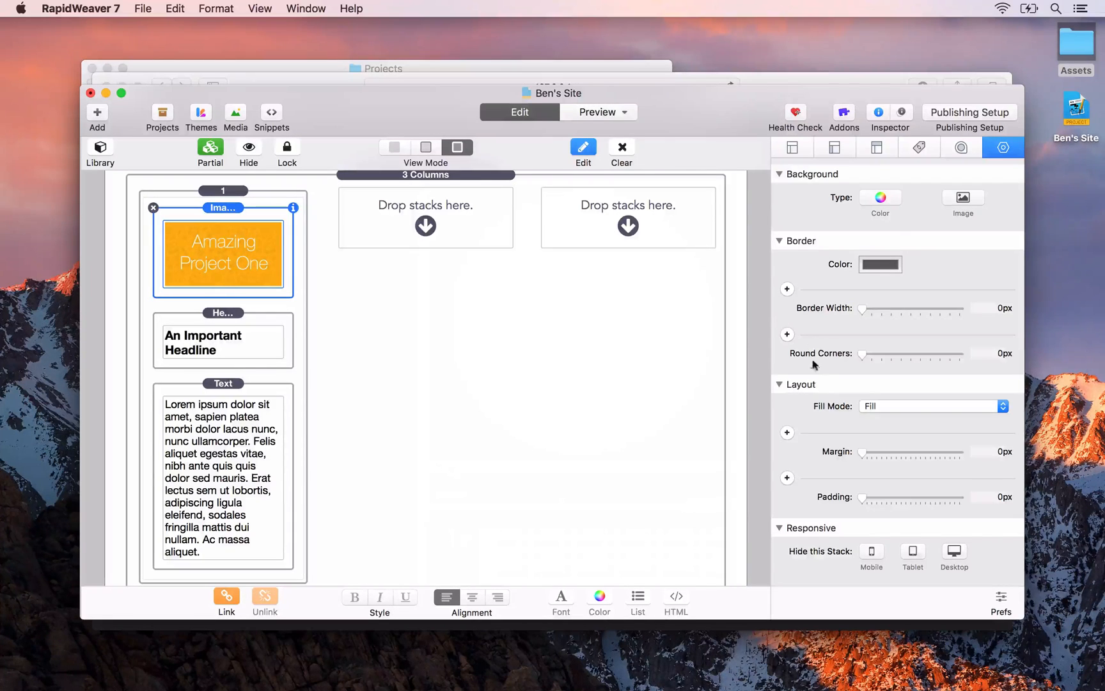
{"action": "scroll", "coordinate": [814, 381], "scroll_direction": "down", "scroll_amount": 2}
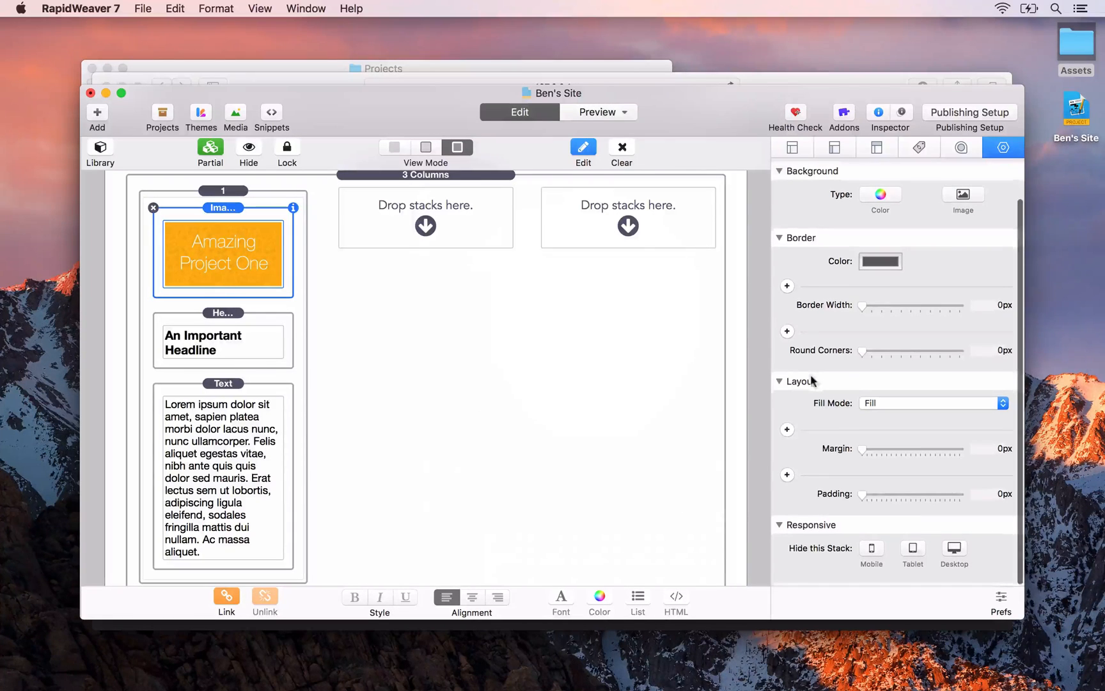
{"action": "left_click", "coordinate": [787, 434]}
{"action": "left_click", "coordinate": [910, 456]}
{"action": "type", "text": "20"}
{"action": "key", "text": "Tab"}
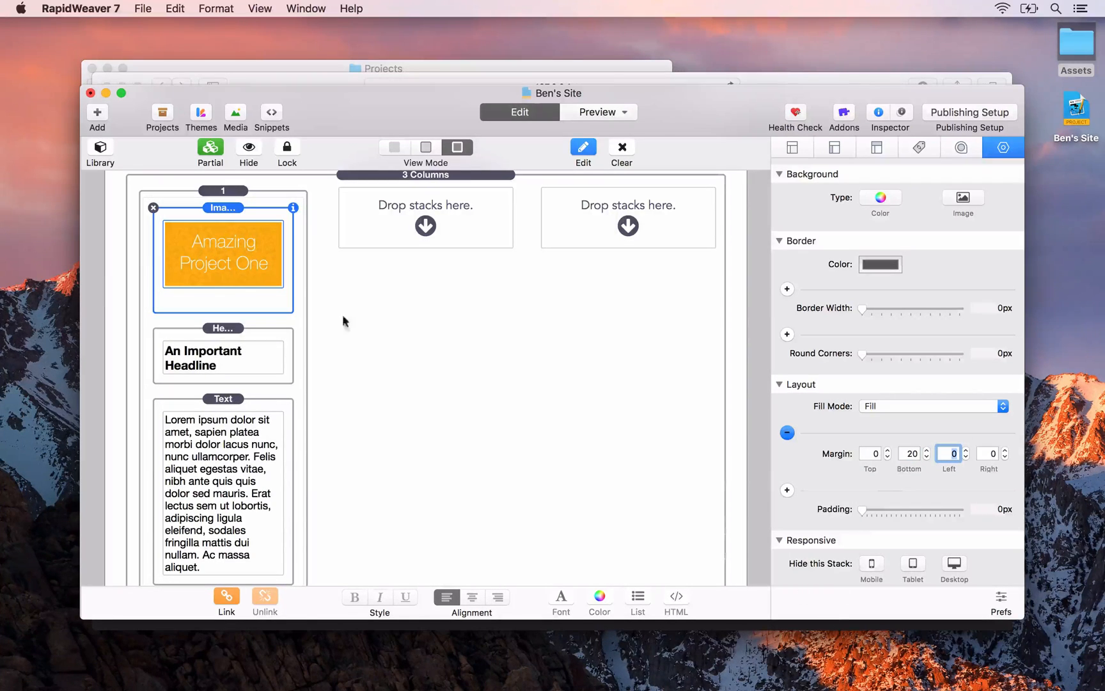
Set separate edge padding for the Header stack in the first column, with 20 px left and 20 px right
{"action": "left_click", "coordinate": [202, 335]}
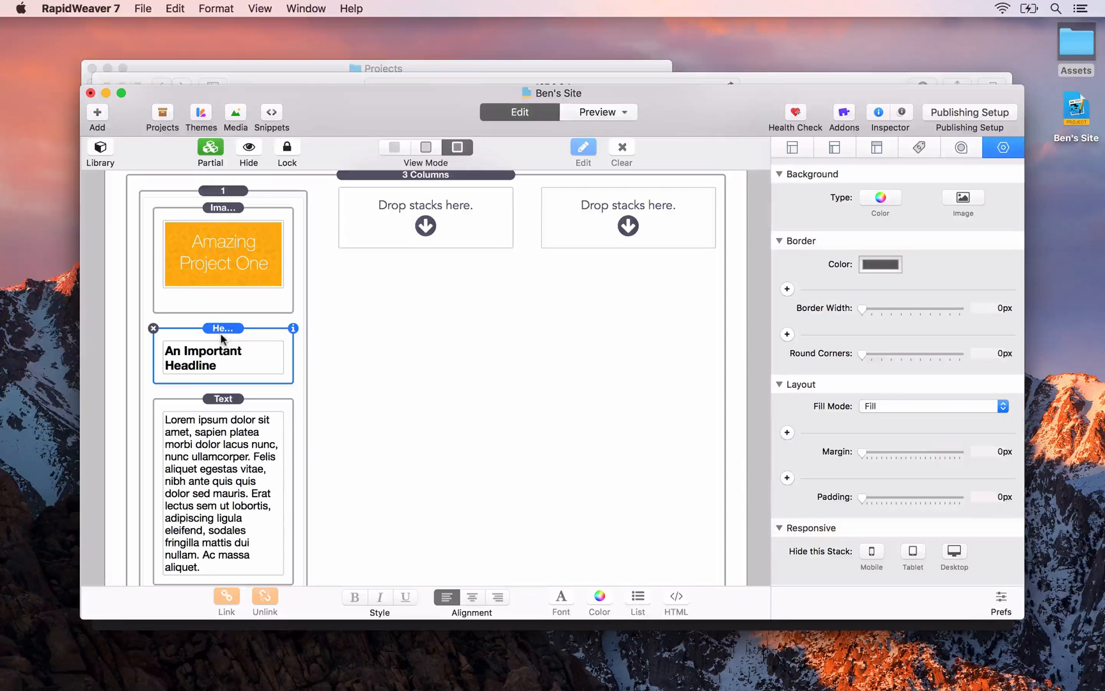
{"action": "left_click", "coordinate": [787, 479]}
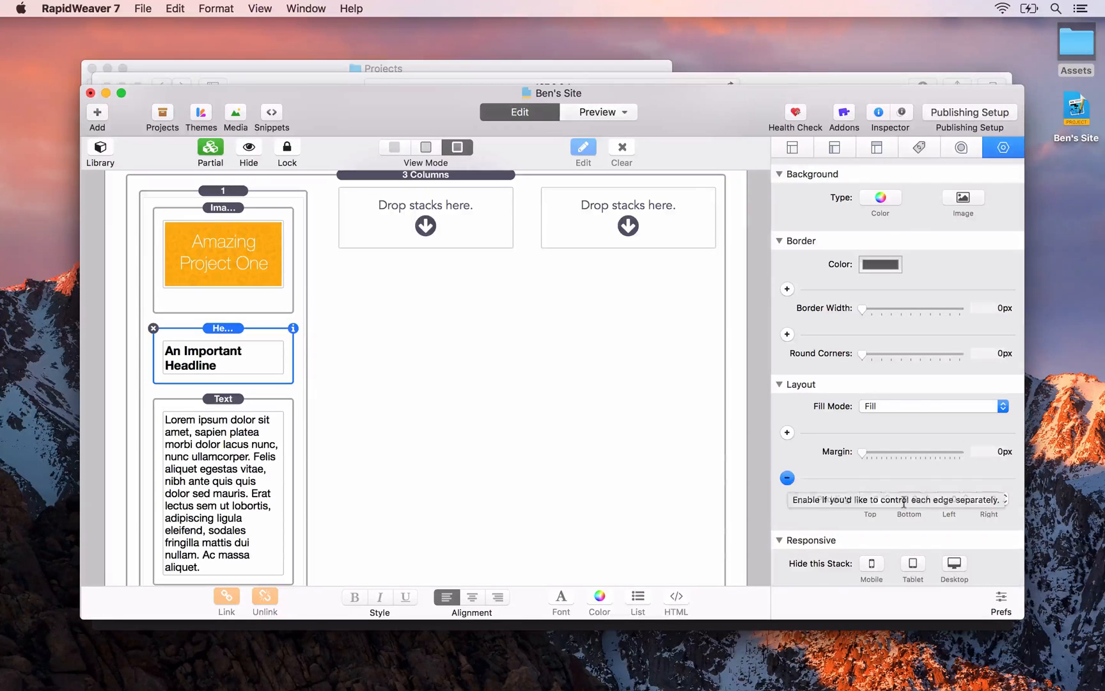
{"action": "left_click", "coordinate": [942, 499]}
{"action": "type", "text": "20"}
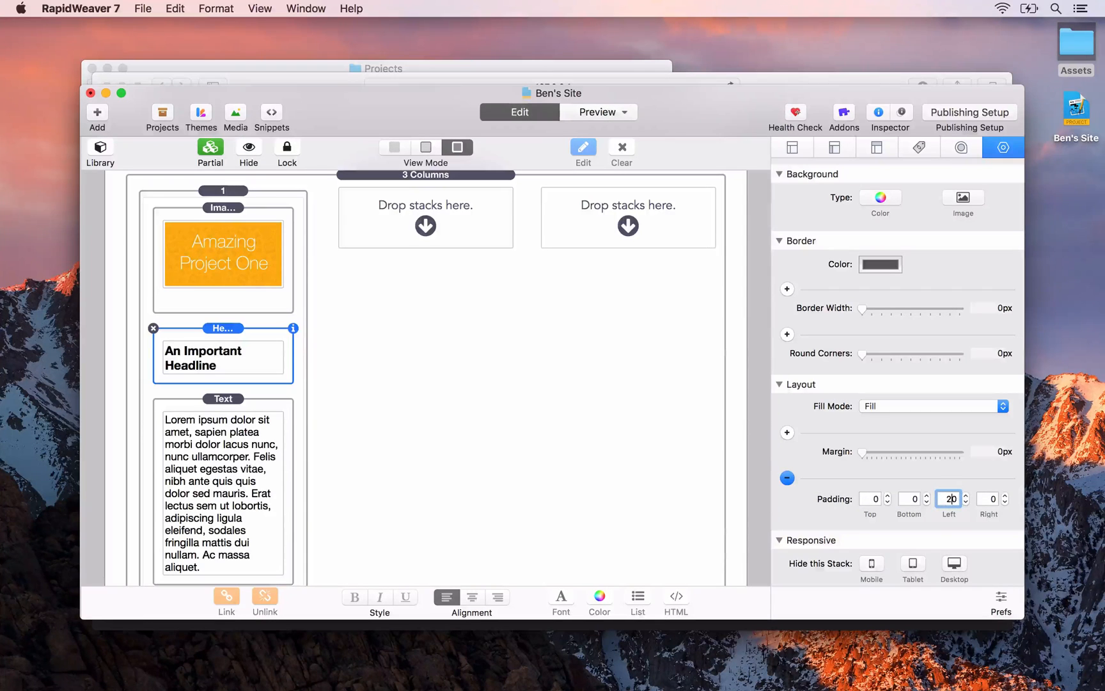
{"action": "key", "text": "Tab"}
{"action": "type", "text": "20"}
{"action": "key", "text": "Return"}
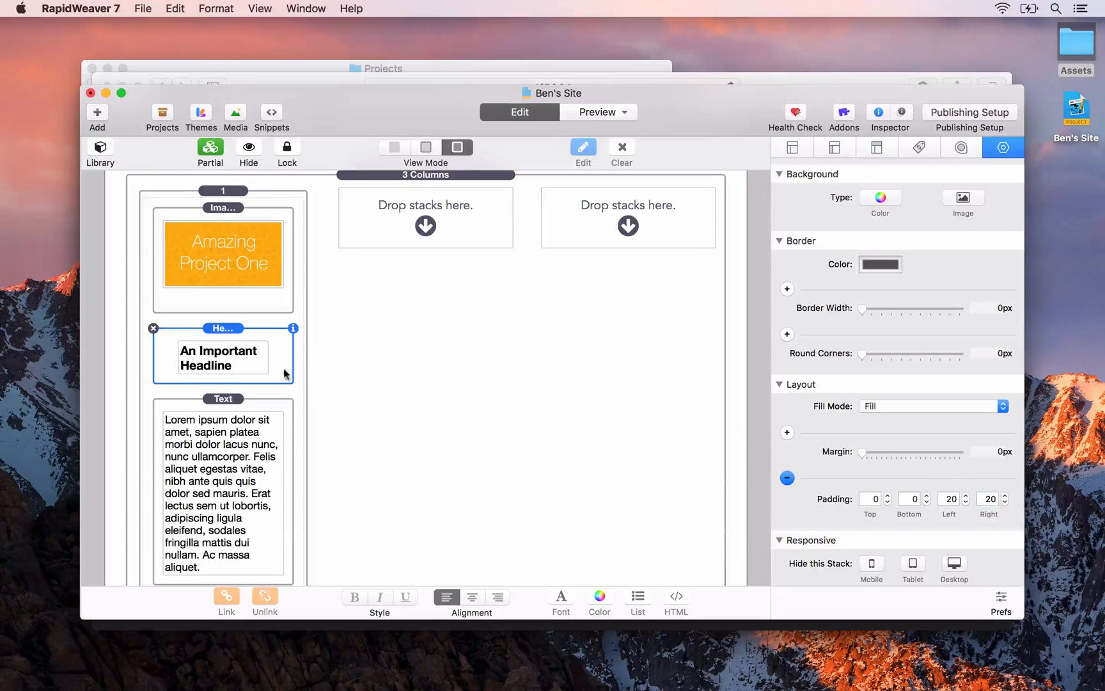
Set separate edge padding for the Text stack below the headline, with 20 px left and 20 px right
{"action": "left_click", "coordinate": [247, 441]}
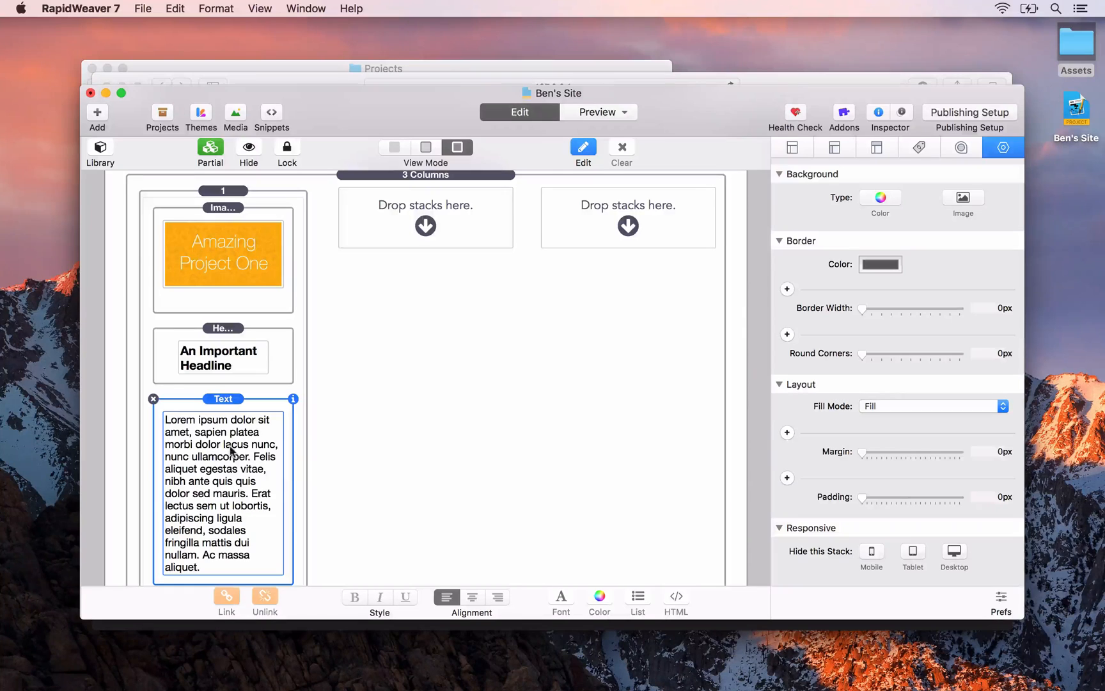
{"action": "left_click", "coordinate": [951, 499]}
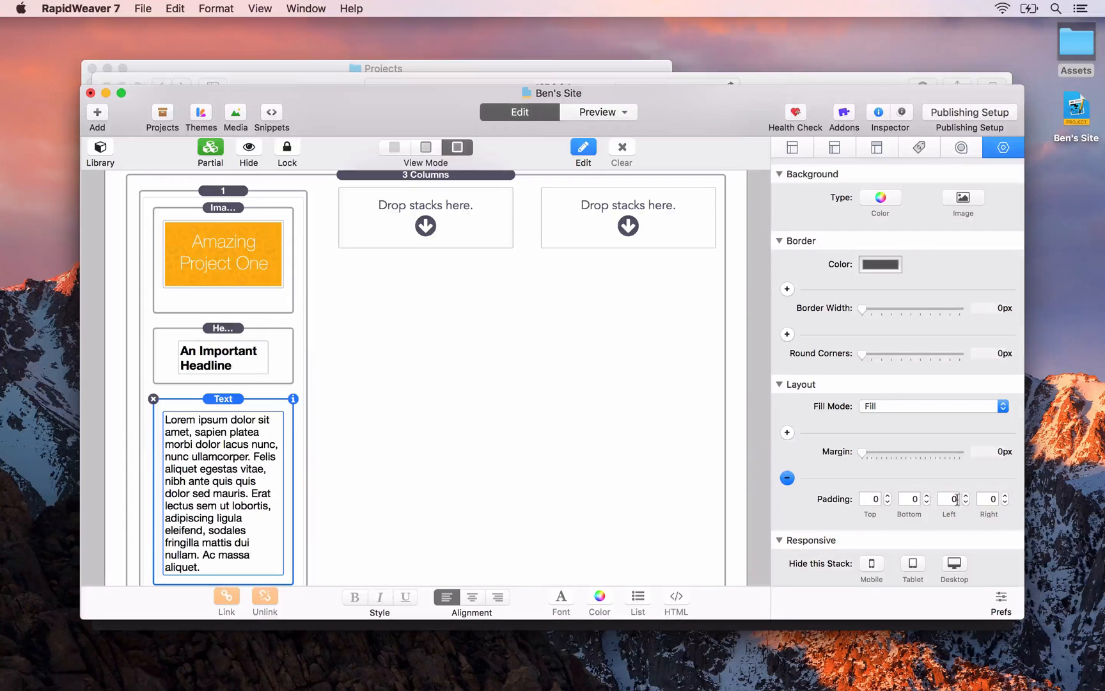
{"action": "type", "text": "20"}
{"action": "key", "text": "Tab"}
{"action": "type", "text": "20"}
{"action": "key", "text": "Tab"}
{"action": "scroll", "coordinate": [243, 408], "scroll_direction": "down", "scroll_amount": 2}
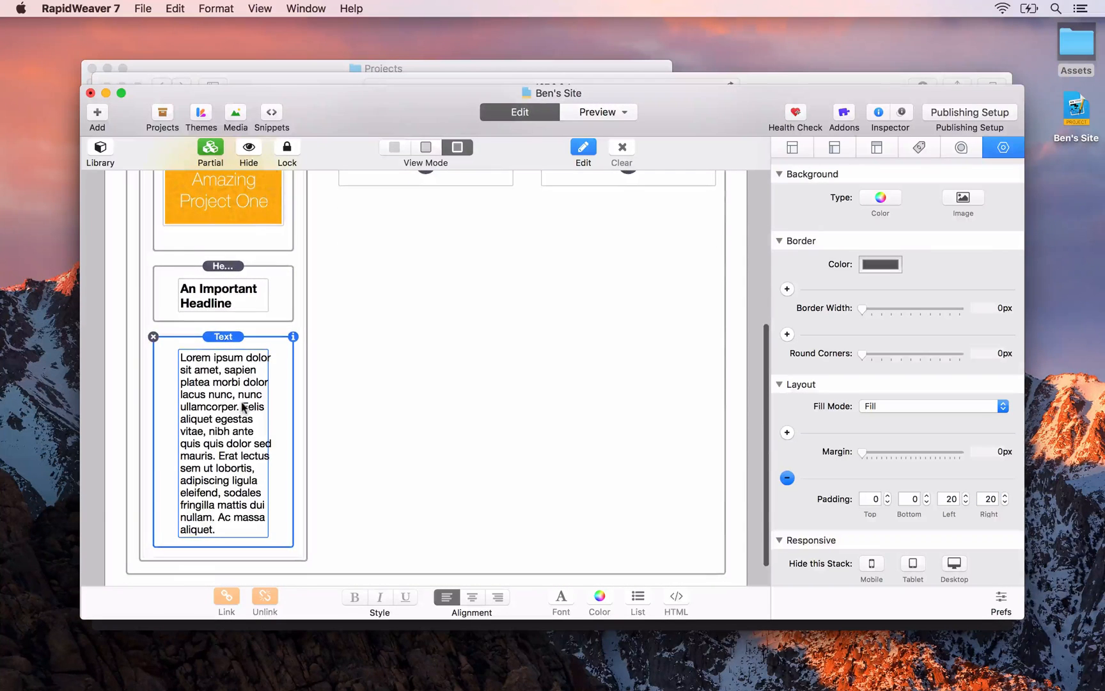
{"action": "scroll", "coordinate": [243, 408], "scroll_direction": "up", "scroll_amount": 2}
{"action": "scroll", "coordinate": [241, 402], "scroll_direction": "up", "scroll_amount": 3}
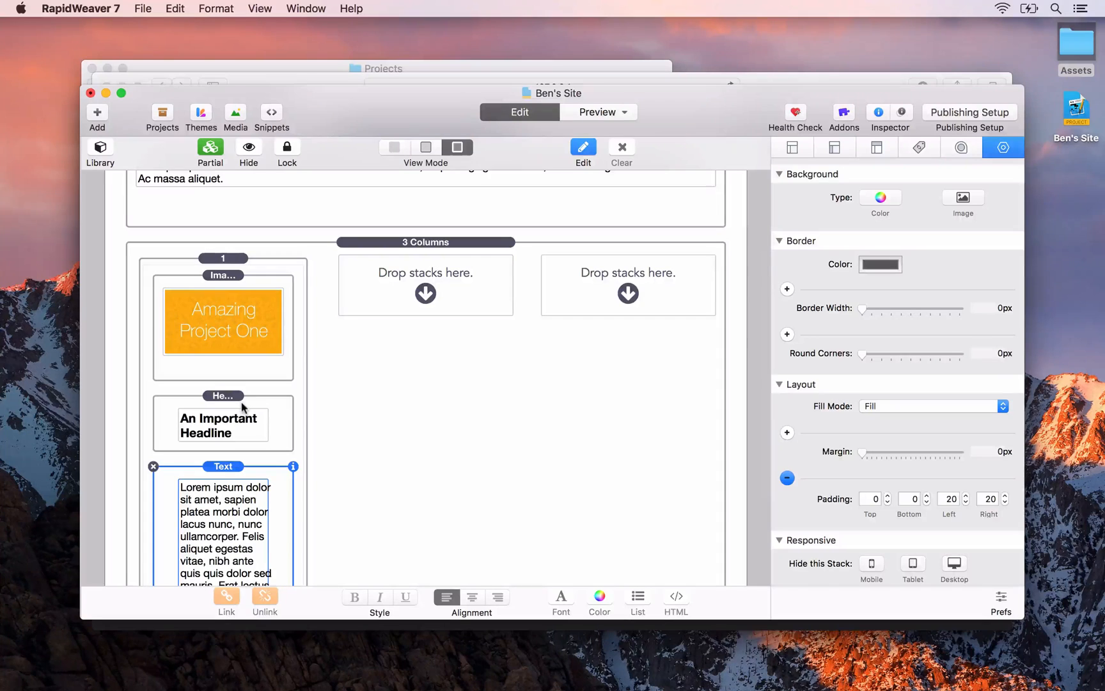
Switch to Safari, reload the Work page and check the card's border and the spacing around its headline and text
{"action": "key", "text": "super+Tab"}
{"action": "key", "text": "super+r"}
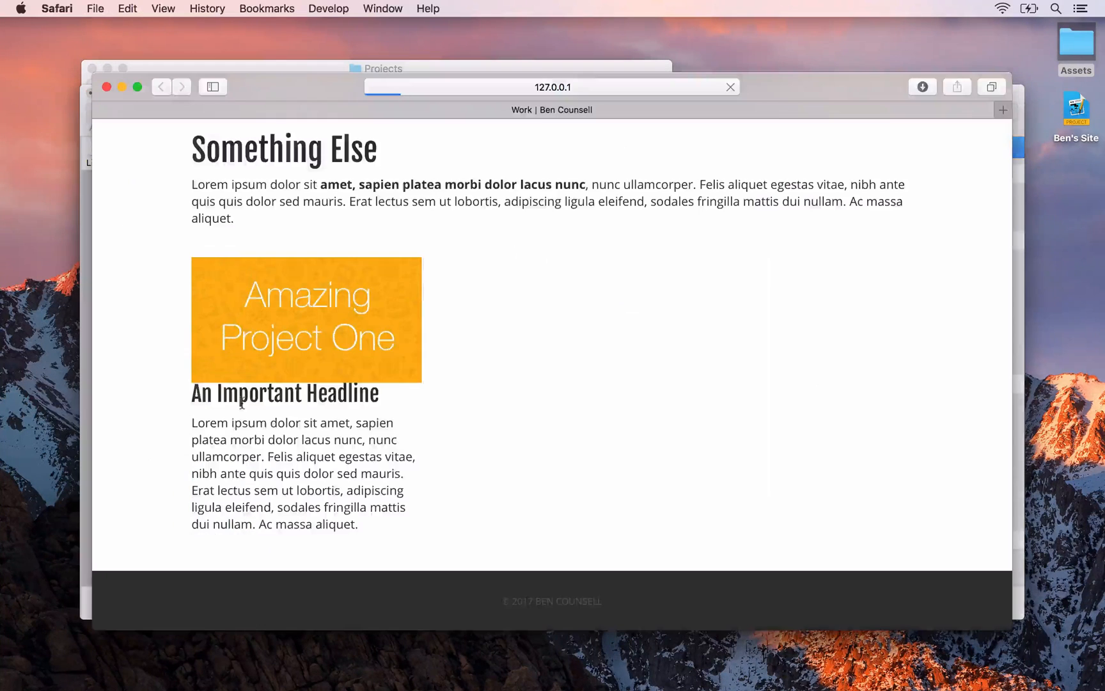
{"action": "scroll", "coordinate": [242, 407], "scroll_direction": "down", "scroll_amount": 2}
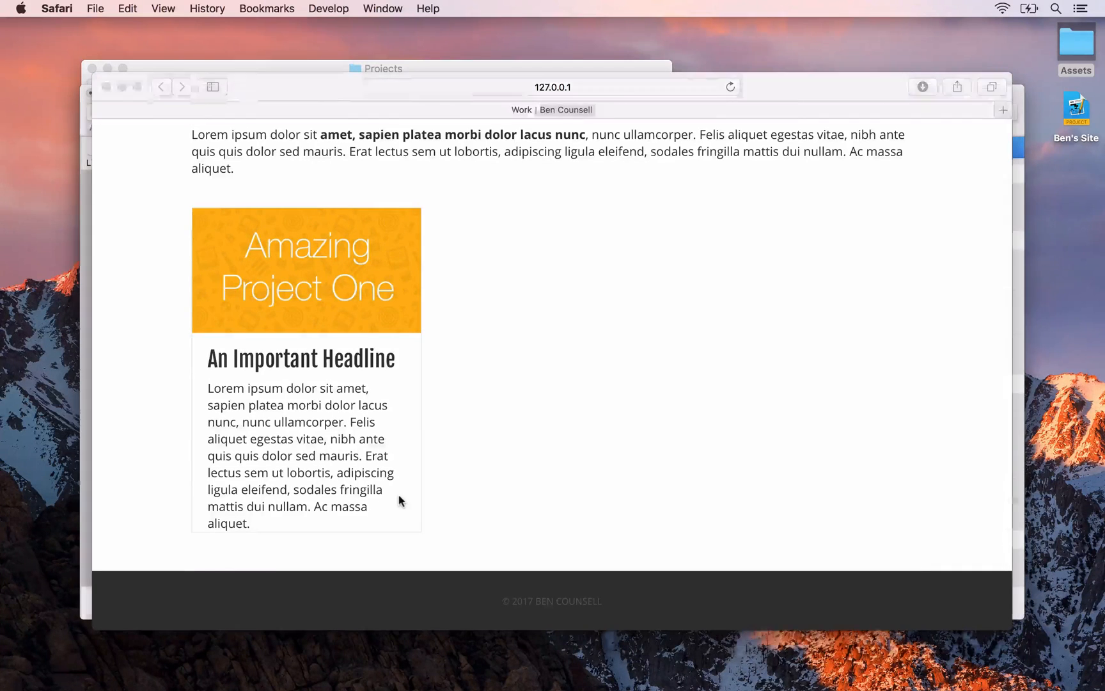
Return to RapidWeaver and set the Text stack's bottom padding to 20 px
{"action": "key", "text": "super+Tab"}
{"action": "scroll", "coordinate": [261, 393], "scroll_direction": "down", "scroll_amount": 3}
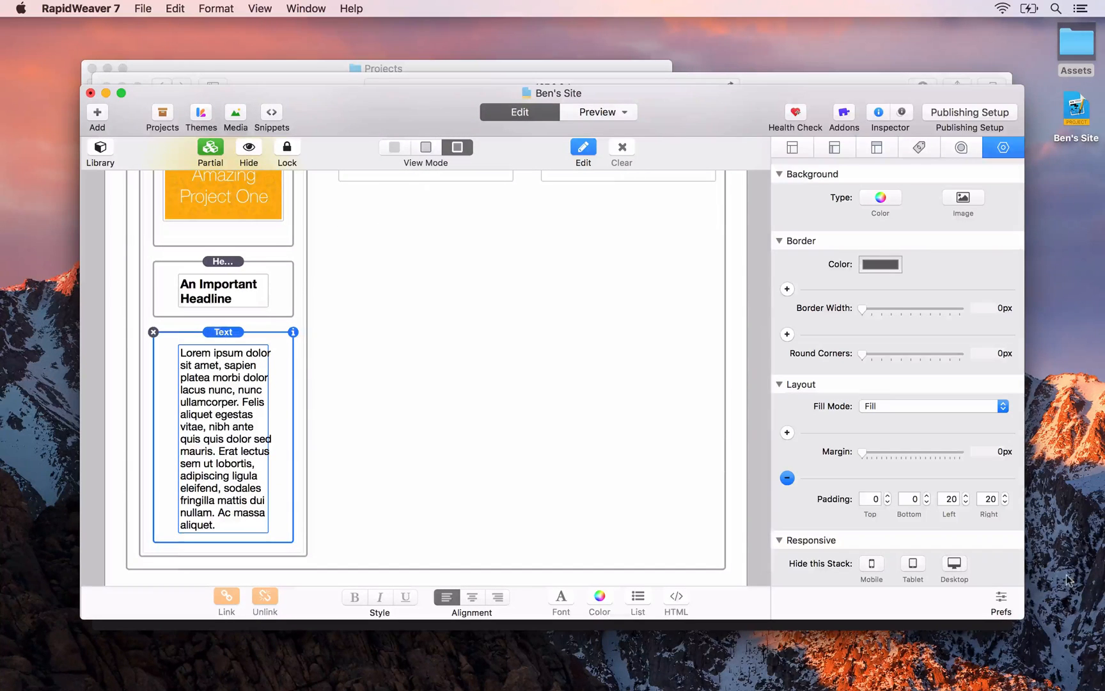
{"action": "left_click", "coordinate": [911, 498]}
{"action": "type", "text": "2"}
{"action": "key", "text": "Tab"}
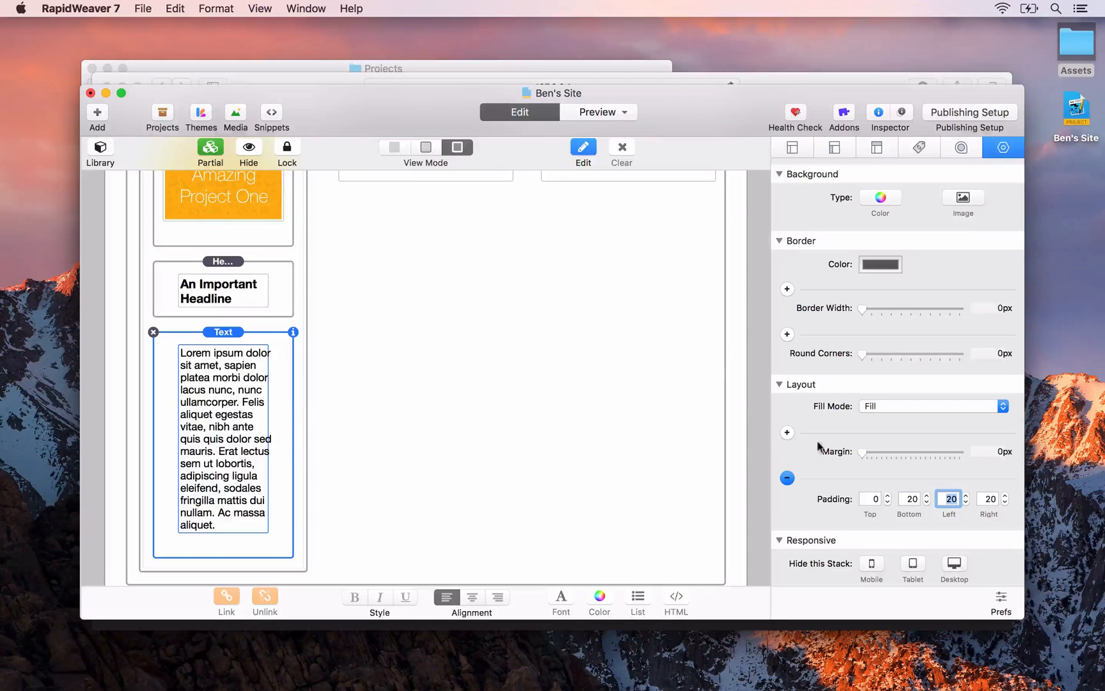
Set the round corners of the 1 Column stack to 3 px
{"action": "scroll", "coordinate": [259, 296], "scroll_direction": "up", "scroll_amount": 4}
{"action": "left_click", "coordinate": [220, 233]}
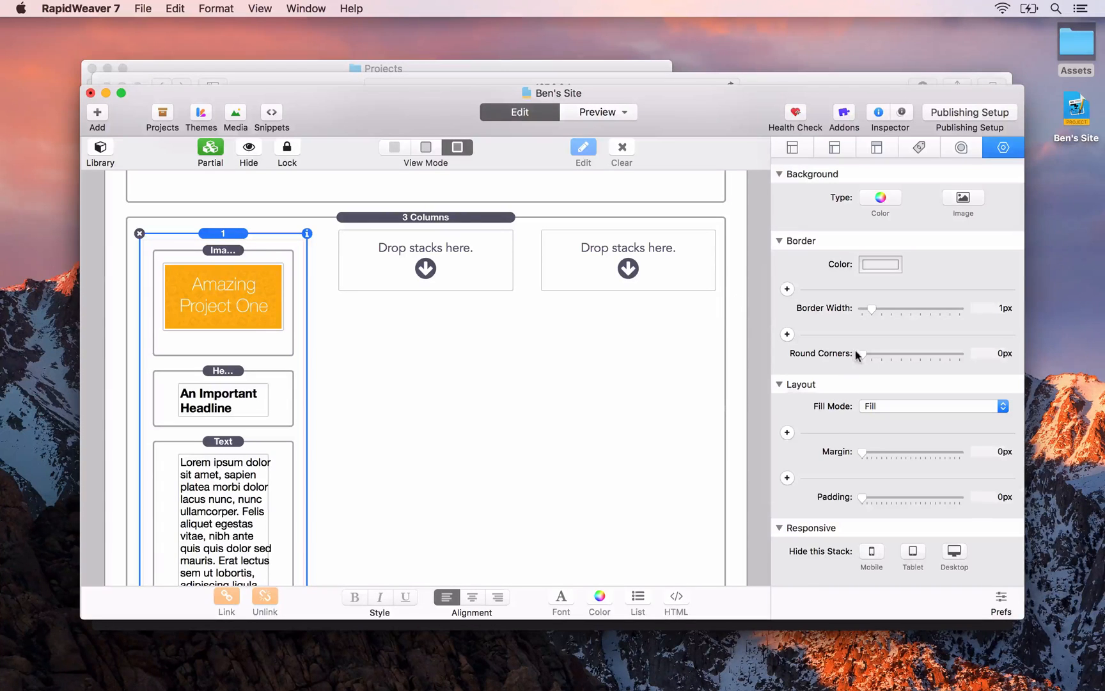
{"action": "left_click_drag", "start_coordinate": [863, 353], "coordinate": [891, 353]}
Switch to Safari, reload the Work page and check the card's rounded corners and bottom spacing
{"action": "key", "text": "super+Tab"}
{"action": "key", "text": "super+r"}
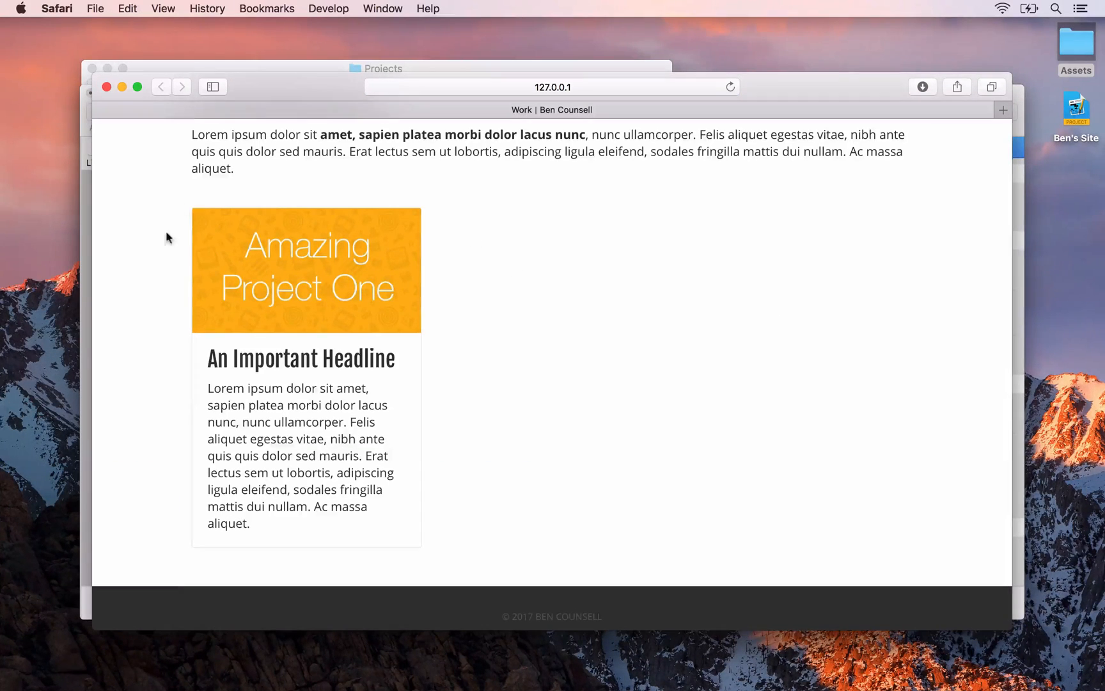
{"action": "scroll", "coordinate": [164, 424], "scroll_direction": "down", "scroll_amount": 2}
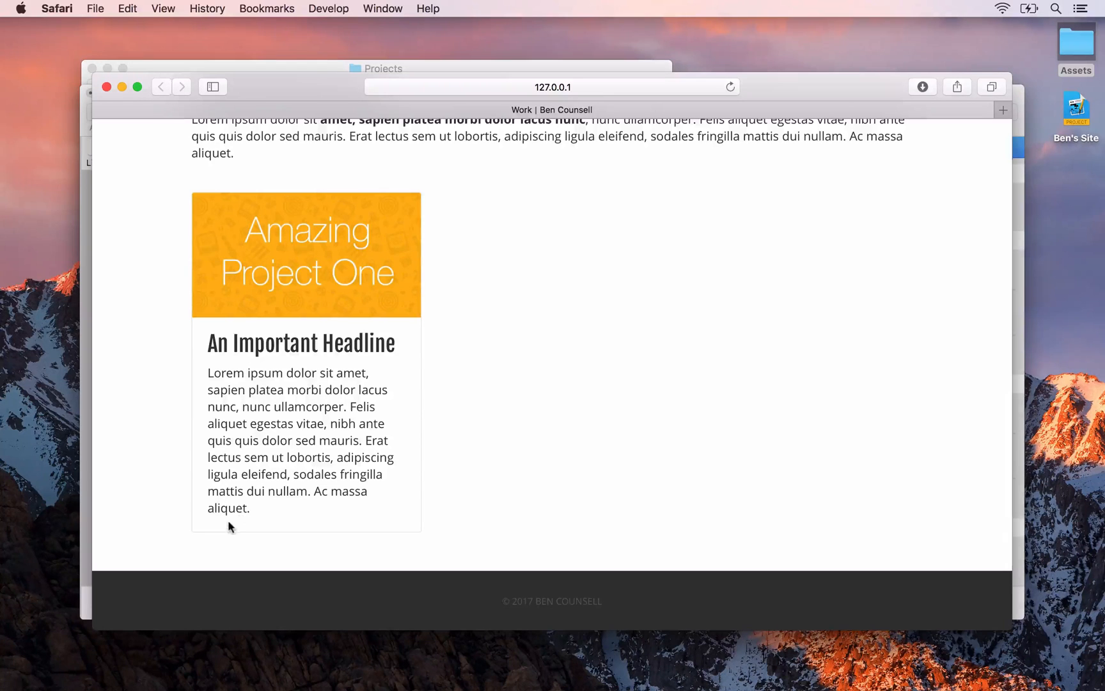
Return to RapidWeaver and add "Read More" below the paragraph in the card's Text stack, separated by a blank line
{"action": "key", "text": "super+Tab"}
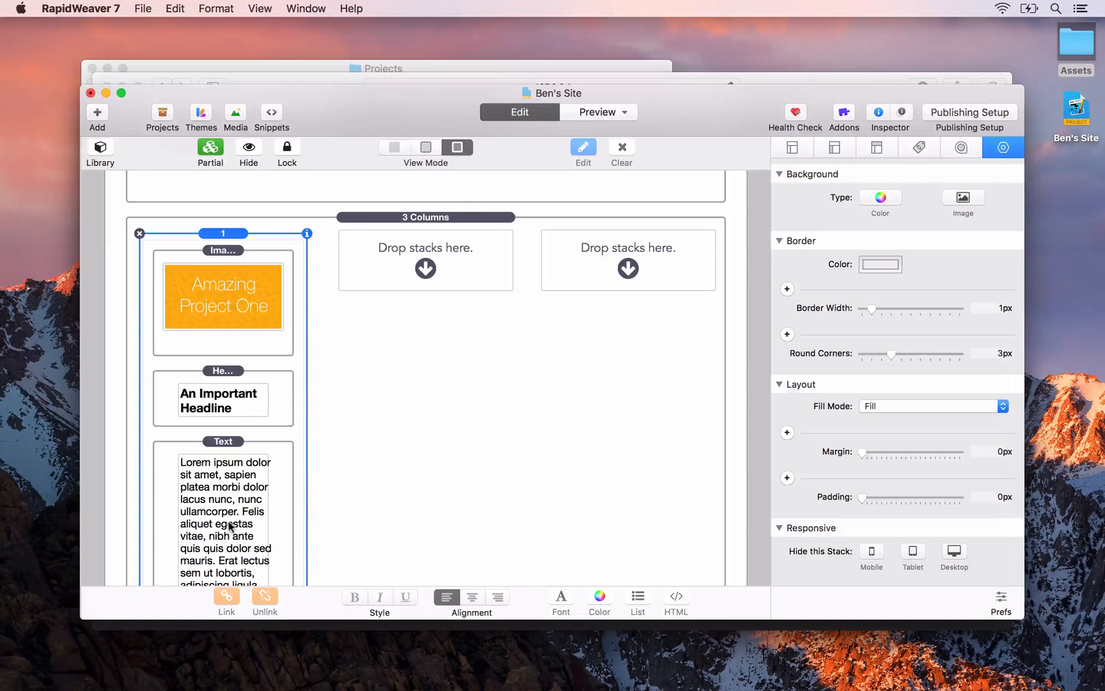
{"action": "scroll", "coordinate": [230, 524], "scroll_direction": "down", "scroll_amount": 5}
{"action": "left_click", "coordinate": [213, 483]}
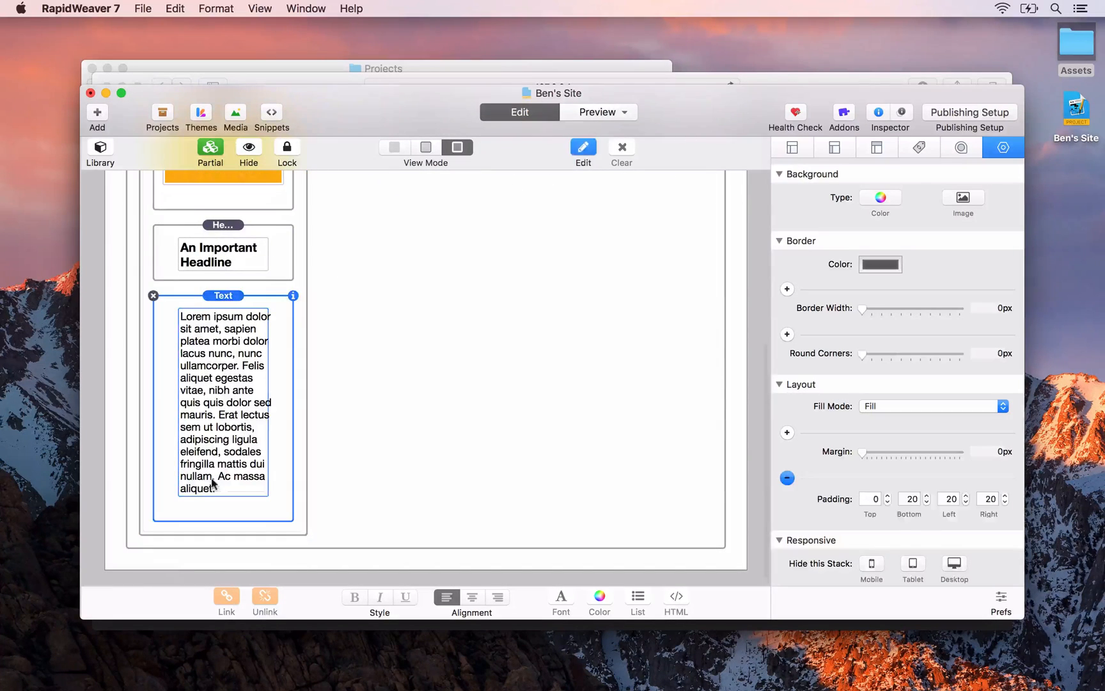
{"action": "double_click", "coordinate": [214, 481]}
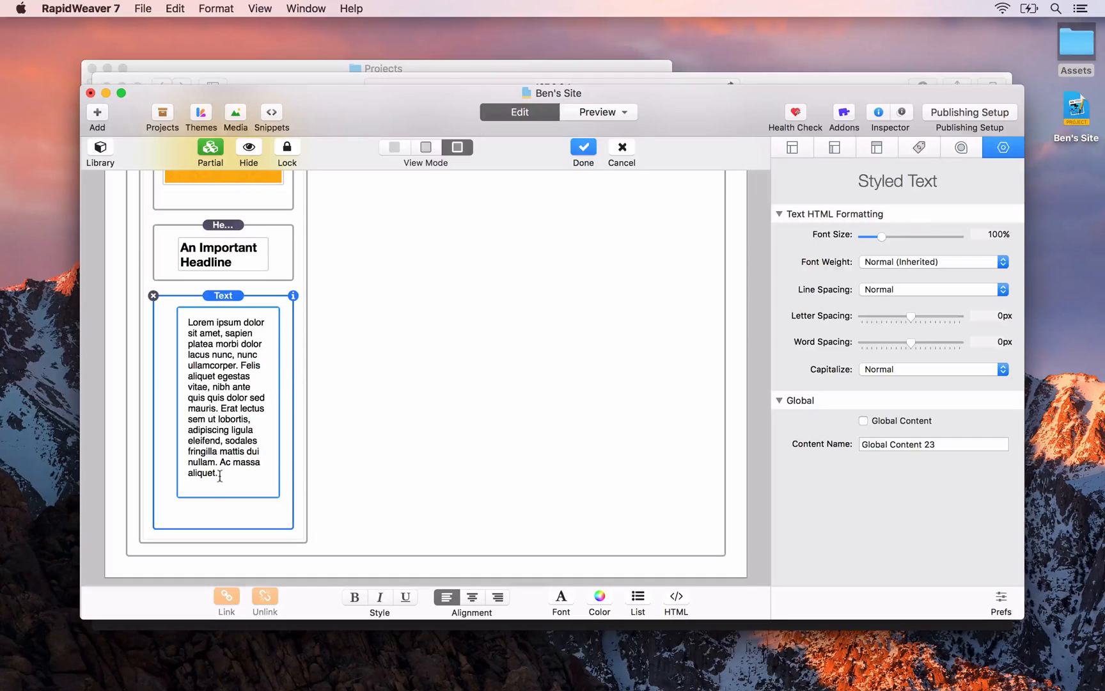
{"action": "key", "text": "Return"}
{"action": "key", "text": "Return"}
{"action": "type", "text": "Read More"}
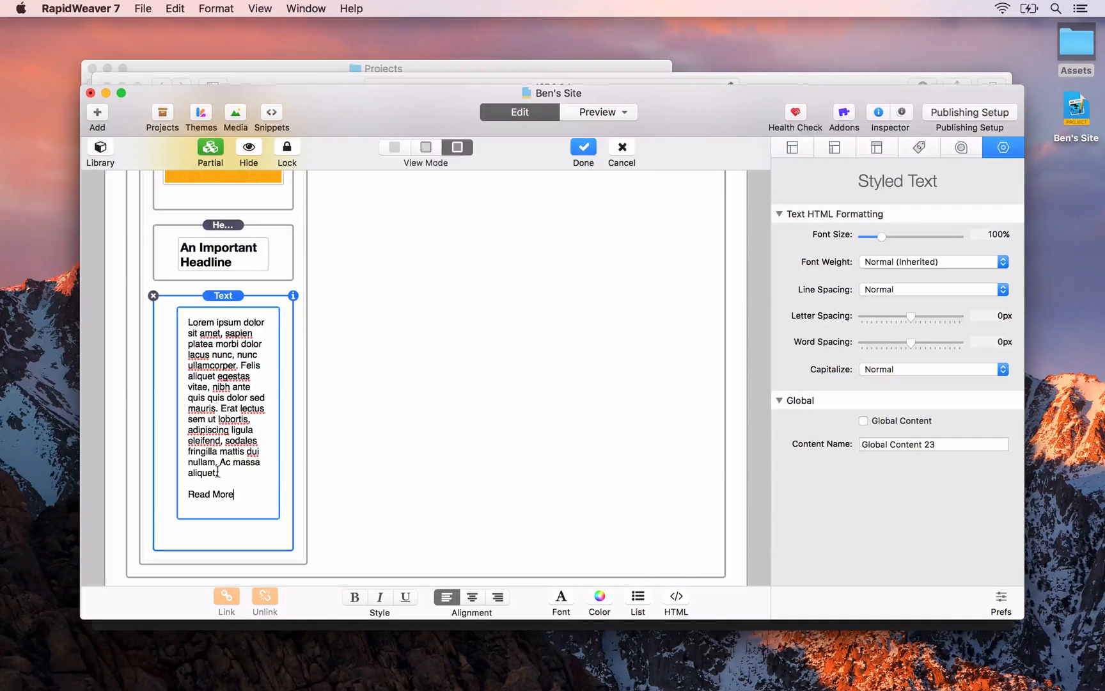
Link the "Read More" text to the site's Home page
{"action": "key", "text": "shift+super+Left"}
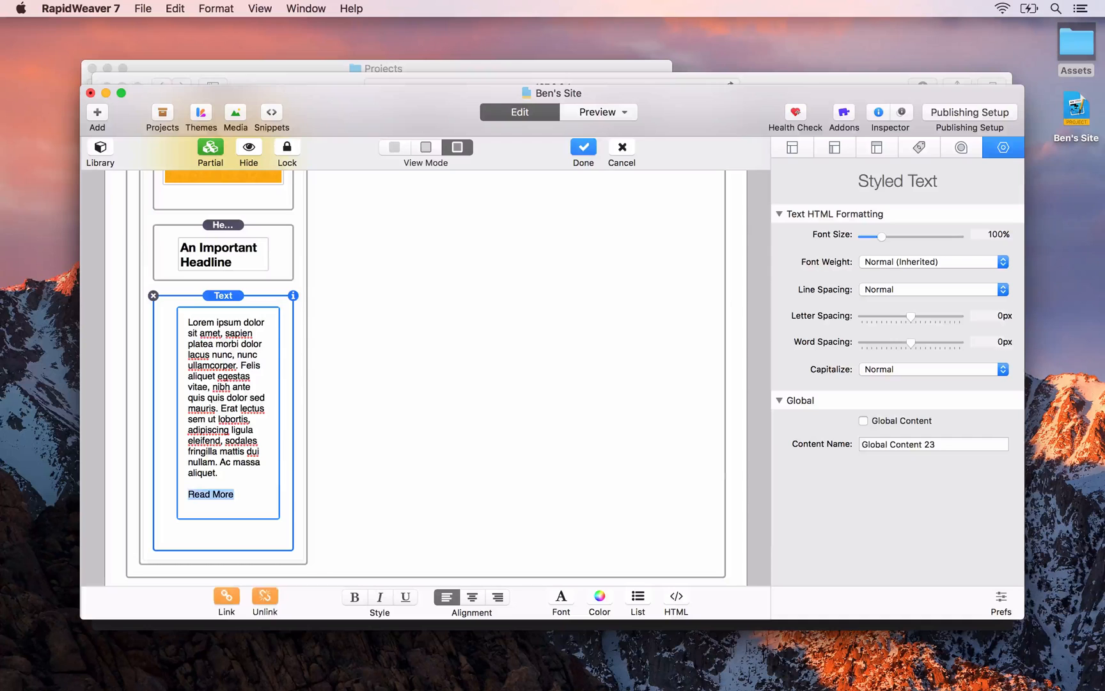
{"action": "left_click", "coordinate": [226, 598]}
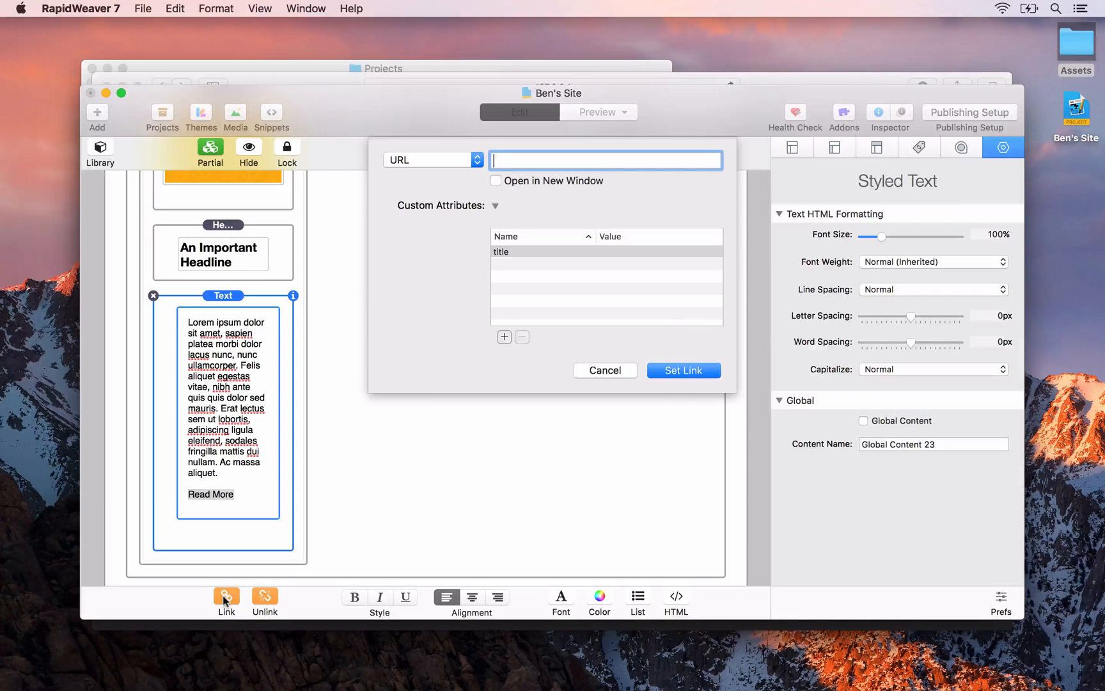
{"action": "left_click", "coordinate": [445, 164]}
{"action": "mouse_move", "coordinate": [446, 182]}
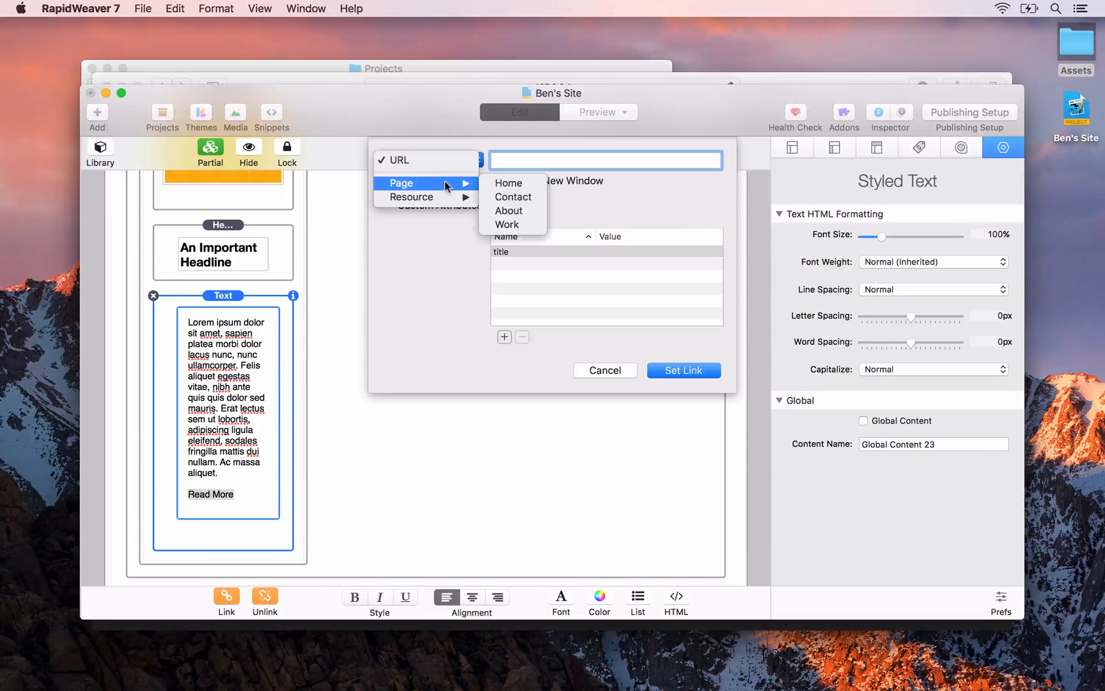
{"action": "left_click", "coordinate": [521, 186]}
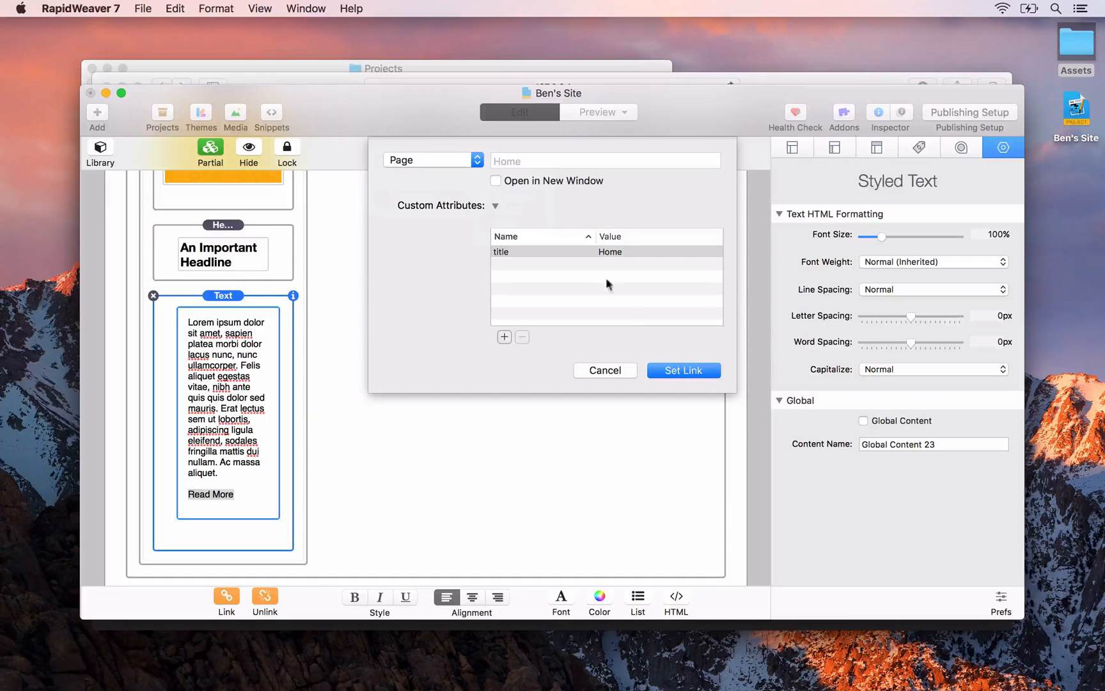
{"action": "left_click", "coordinate": [672, 371]}
Shorten the card's paragraph by deleting everything after "mauris." and finish editing the text
{"action": "left_click", "coordinate": [206, 485]}
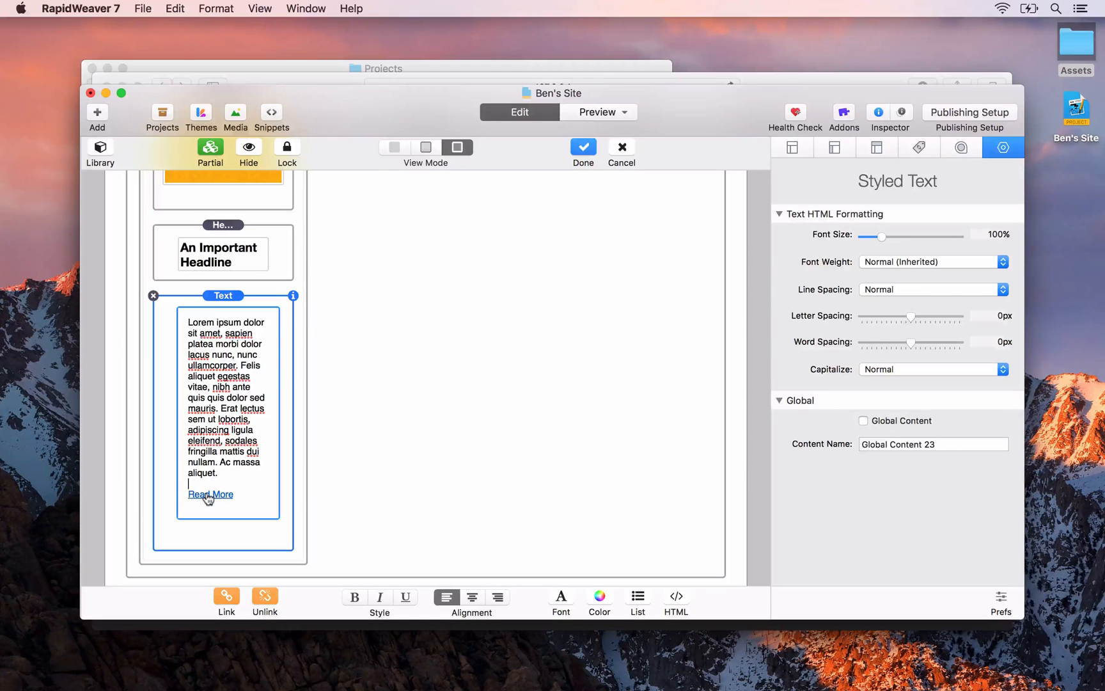
{"action": "left_click_drag", "start_coordinate": [218, 474], "coordinate": [218, 408]}
{"action": "key", "text": "BackSpace"}
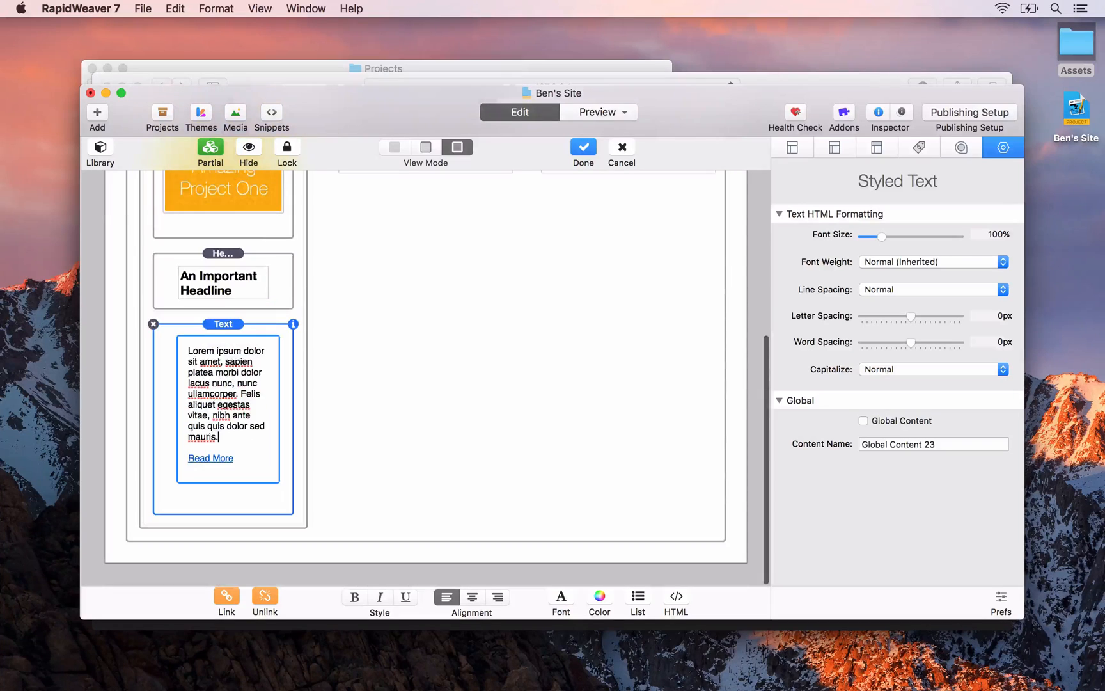
{"action": "left_click", "coordinate": [344, 425]}
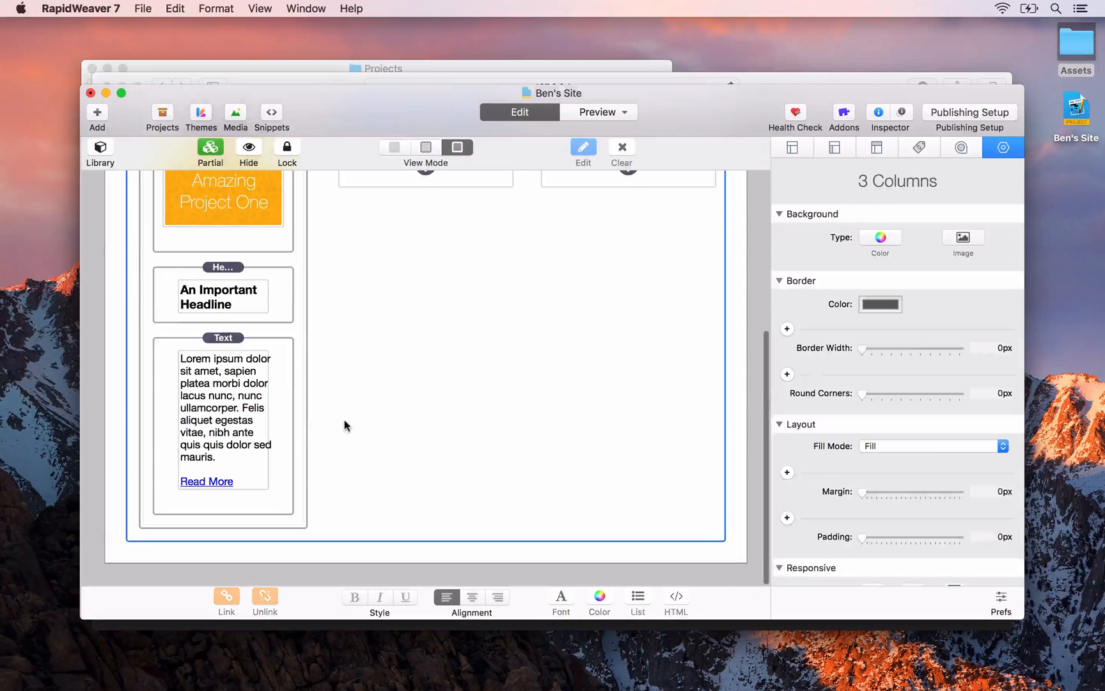
Duplicate the finished 1 Column card into the second and third columns of the 3 Columns stack
{"action": "scroll", "coordinate": [283, 403], "scroll_direction": "up", "scroll_amount": 5}
{"action": "scroll", "coordinate": [282, 404], "scroll_direction": "up", "scroll_amount": 1}
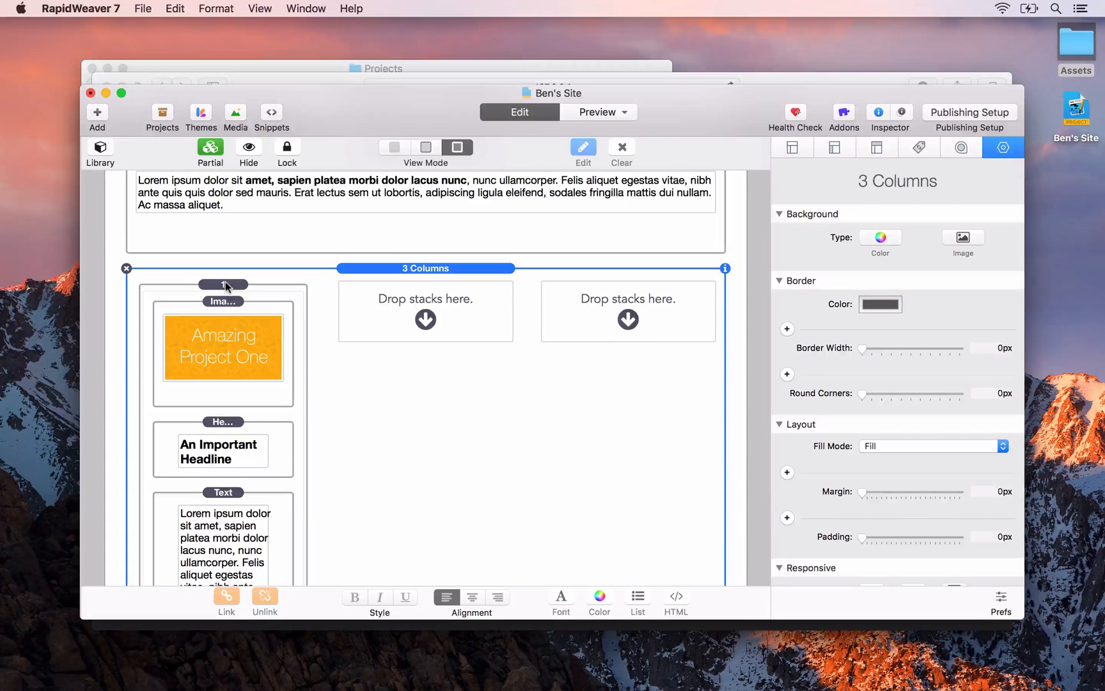
{"action": "left_click_drag", "start_coordinate": [225, 283], "coordinate": [623, 307]}
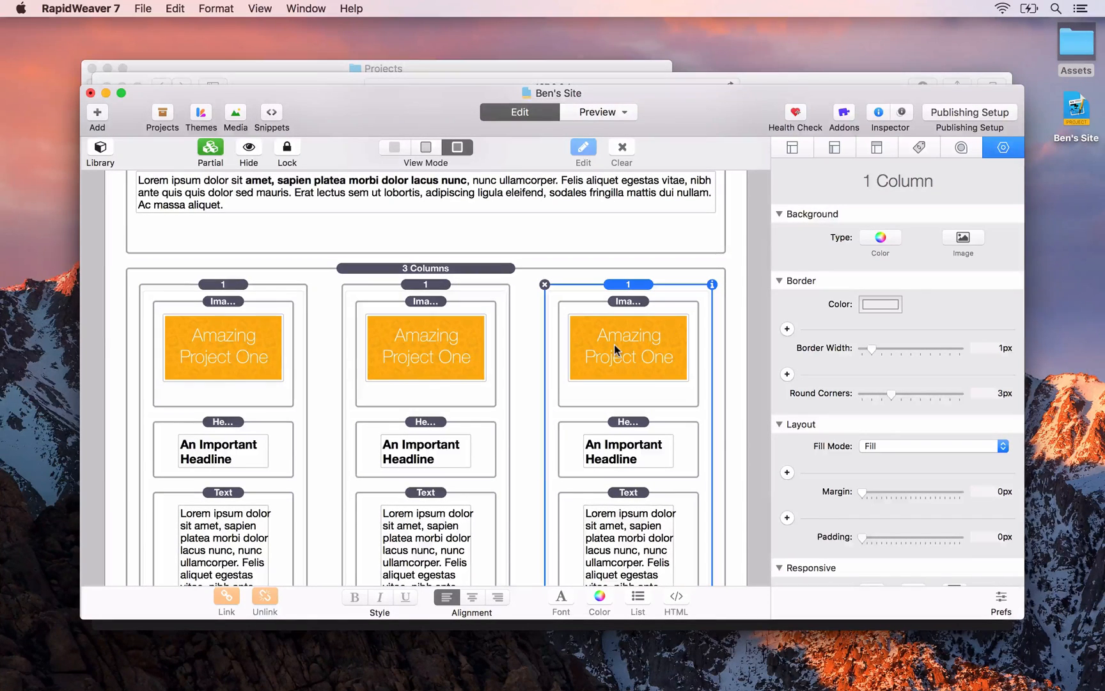
Open the Projects folder inside Assets in Finder, close the old Projects window and move the new one clear of the cards
{"action": "double_click", "coordinate": [1077, 42]}
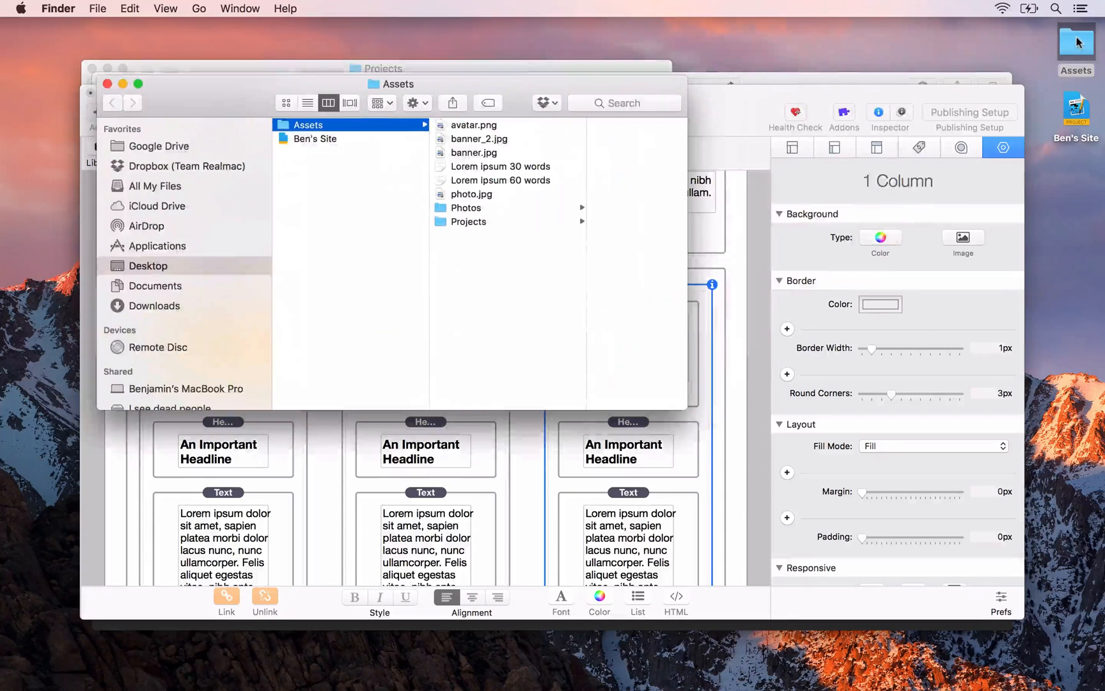
{"action": "left_click", "coordinate": [483, 222]}
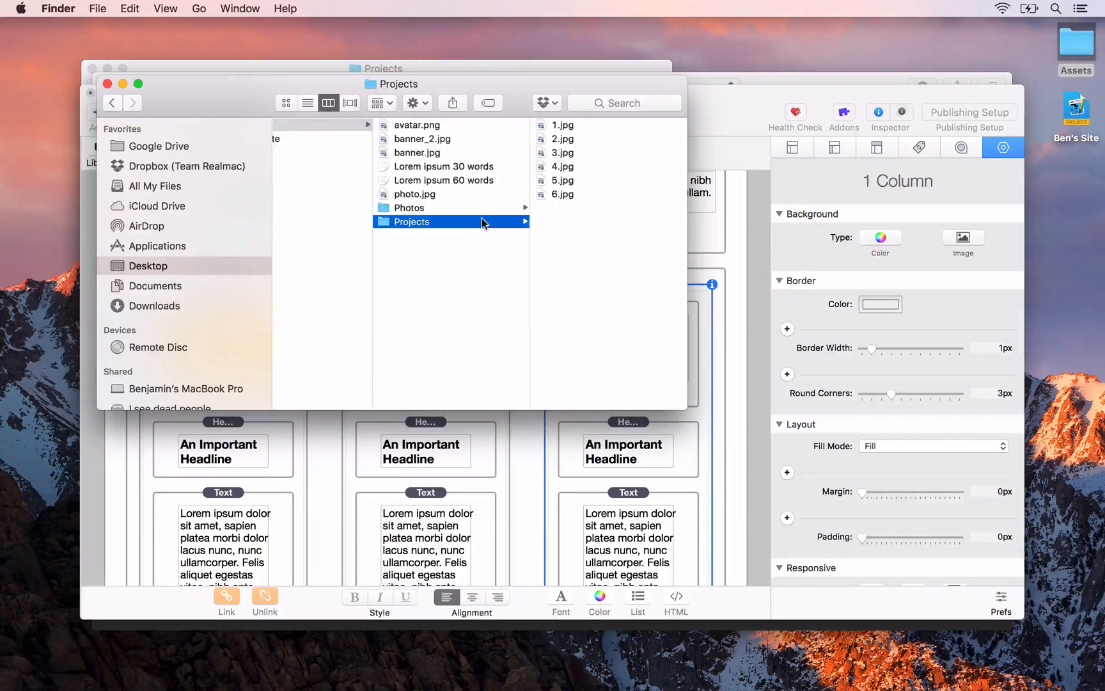
{"action": "left_click", "coordinate": [91, 69]}
{"action": "left_click_drag", "start_coordinate": [201, 80], "coordinate": [588, 9]}
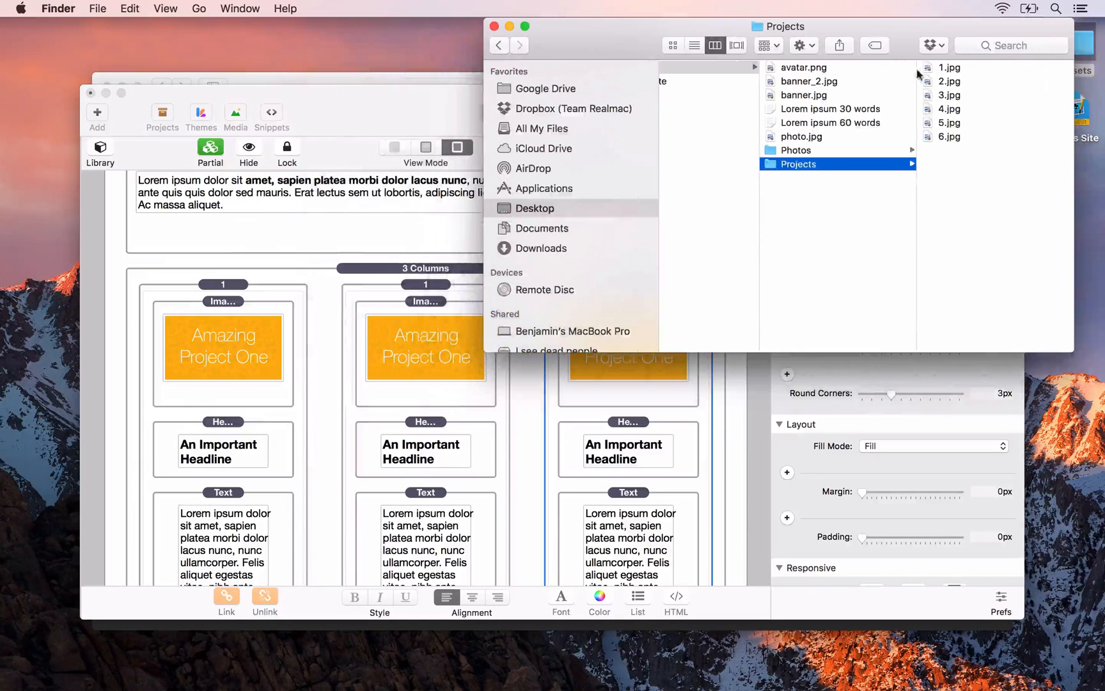
Replace the second card's image with 2.jpg and the third card's with 3.jpg, then close Finder's window and return to RapidWeaver
{"action": "left_click_drag", "start_coordinate": [939, 82], "coordinate": [428, 365]}
{"action": "left_click_drag", "start_coordinate": [947, 95], "coordinate": [660, 373]}
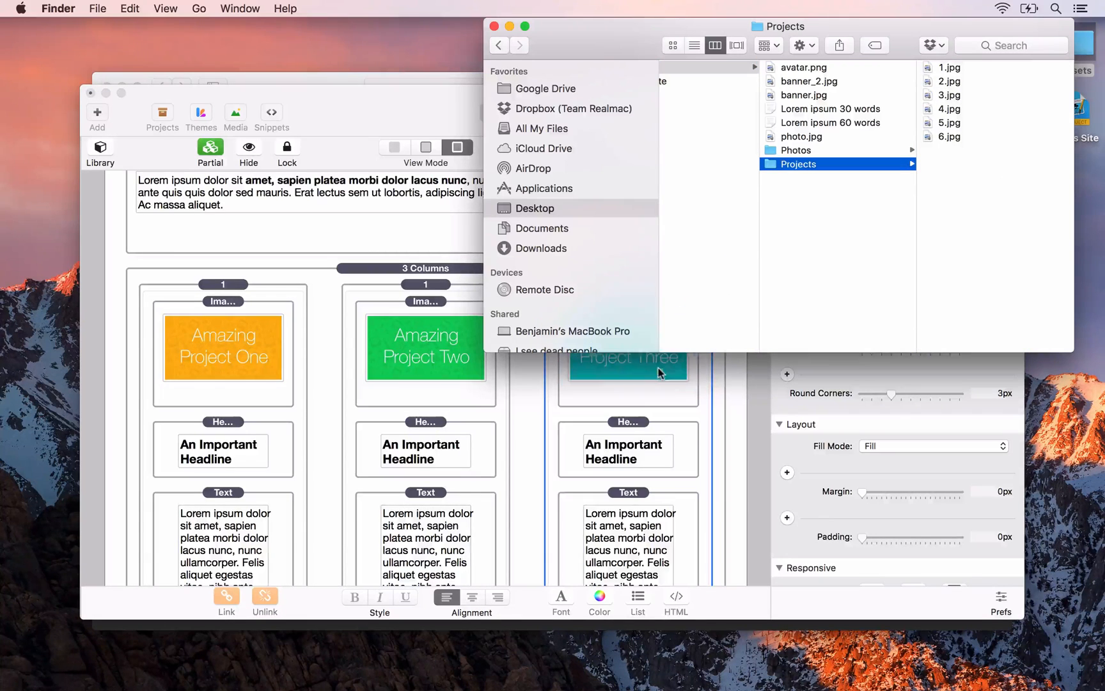
{"action": "left_click", "coordinate": [494, 26]}
{"action": "left_click", "coordinate": [417, 105]}
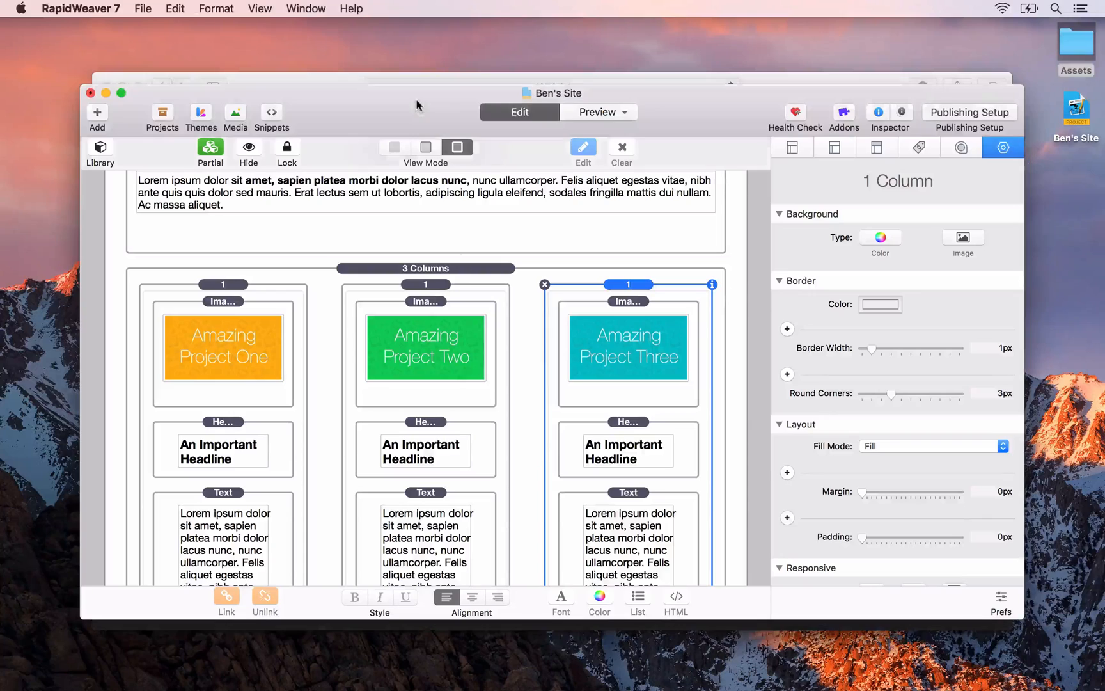
Switch to Safari, reload the Work page and check the three project cards side by side
{"action": "key", "text": "super+Tab"}
{"action": "key", "text": "super+Tab"}
{"action": "key", "text": "super+r"}
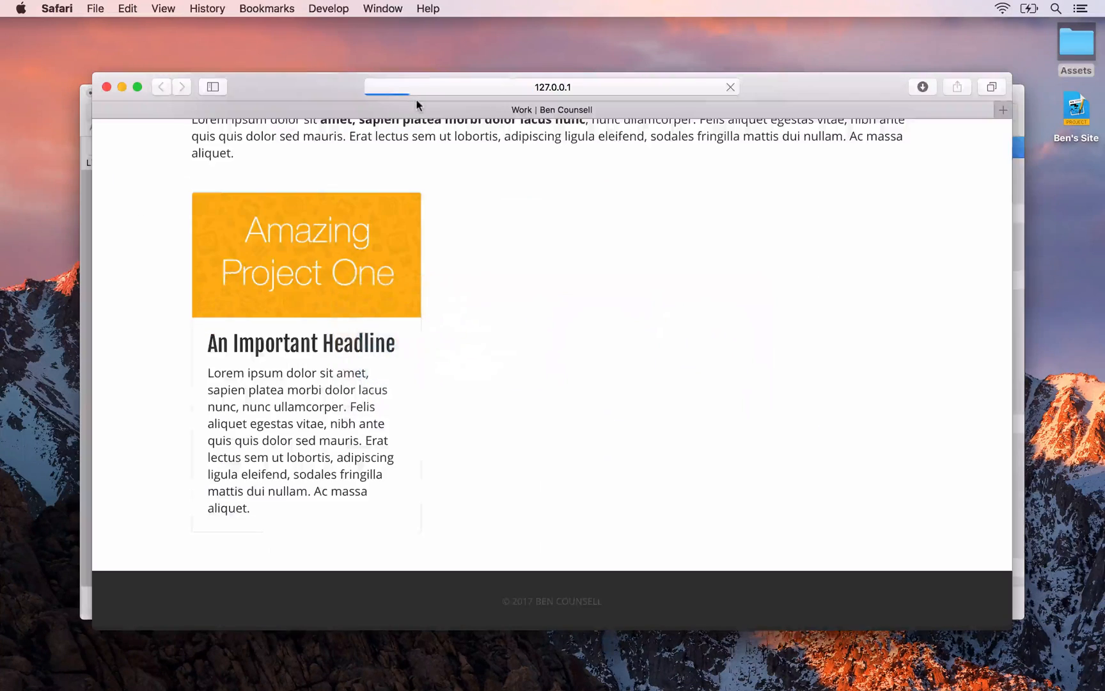
{"action": "scroll", "coordinate": [411, 227], "scroll_direction": "down", "scroll_amount": 1}
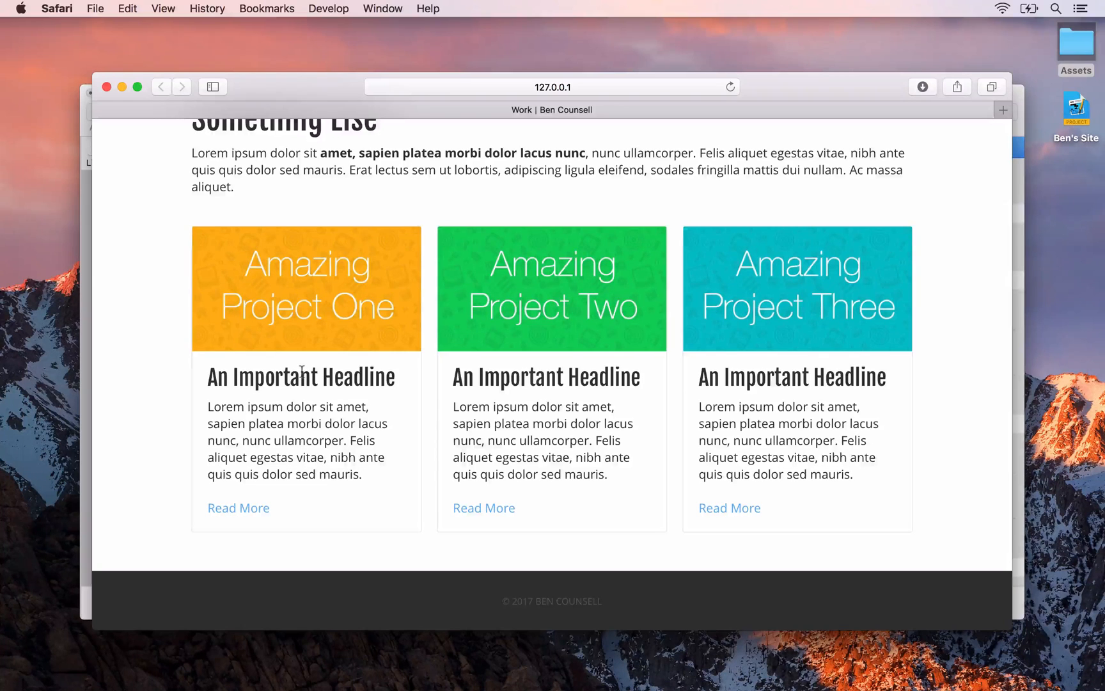
Switch back to RapidWeaver and change the first card's header to "Project One"
{"action": "key", "text": "super+Tab"}
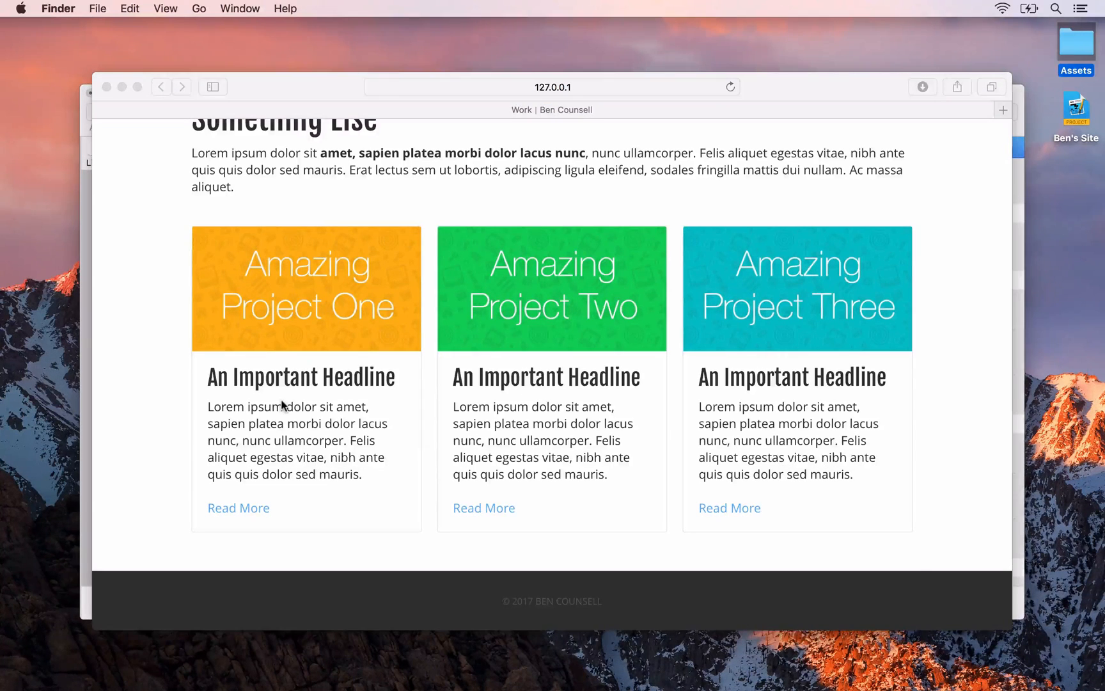
{"action": "key", "text": "super+Tab"}
{"action": "key", "text": "super+Tab"}
{"action": "key", "text": "super+Tab"}
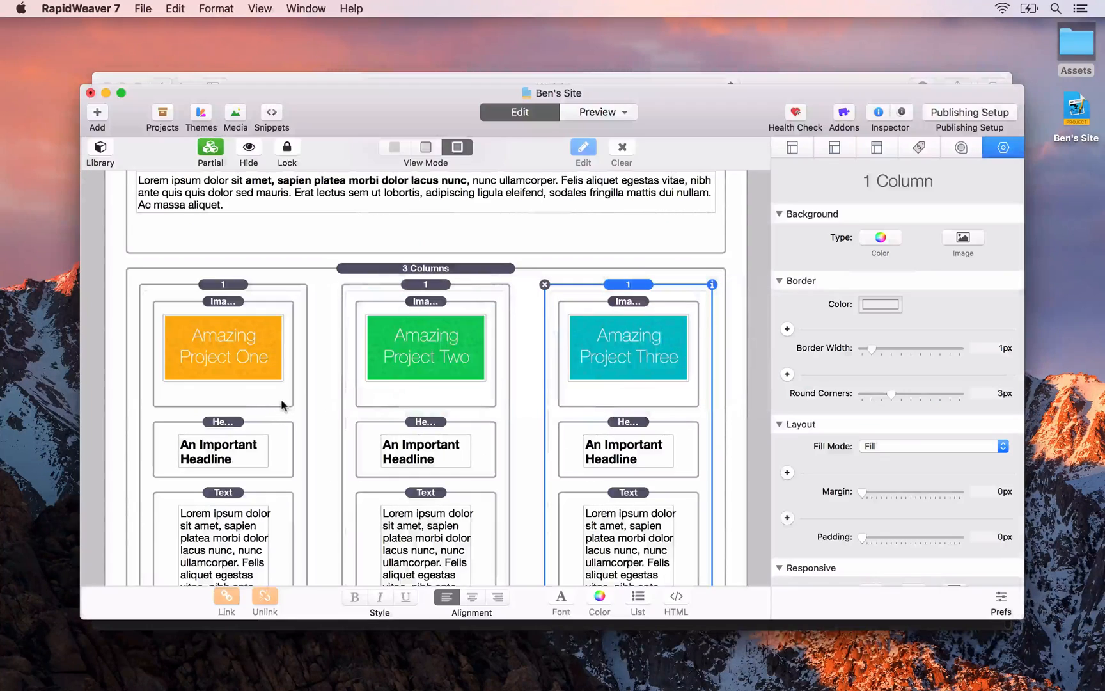
{"action": "left_click", "coordinate": [205, 451]}
{"action": "double_click", "coordinate": [205, 452]}
{"action": "double_click", "coordinate": [204, 456]}
{"action": "triple_click", "coordinate": [206, 453]}
{"action": "type", "text": "Projec"}
{"action": "type", "text": "t One"}
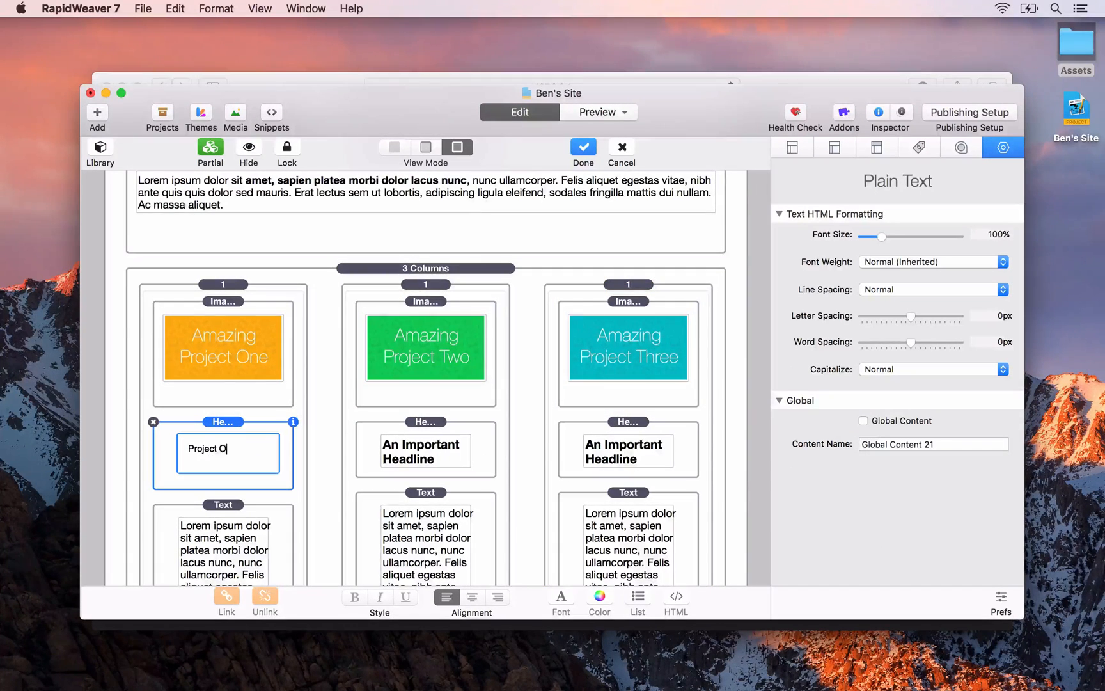
Change the second card's header to "Project Two" and the third card's header to "Project Three"
{"action": "left_click", "coordinate": [417, 451]}
{"action": "double_click", "coordinate": [417, 451]}
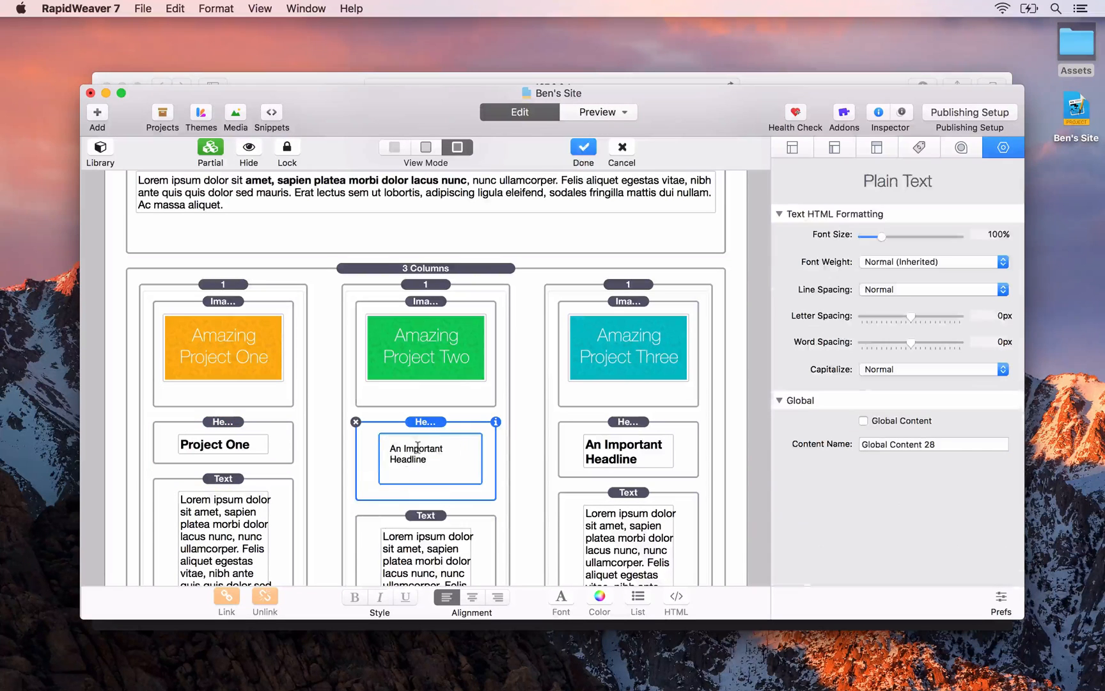
{"action": "key", "text": "super+a"}
{"action": "type", "text": "Project Two"}
{"action": "left_click", "coordinate": [633, 419]}
{"action": "double_click", "coordinate": [619, 452]}
{"action": "key", "text": "super+a"}
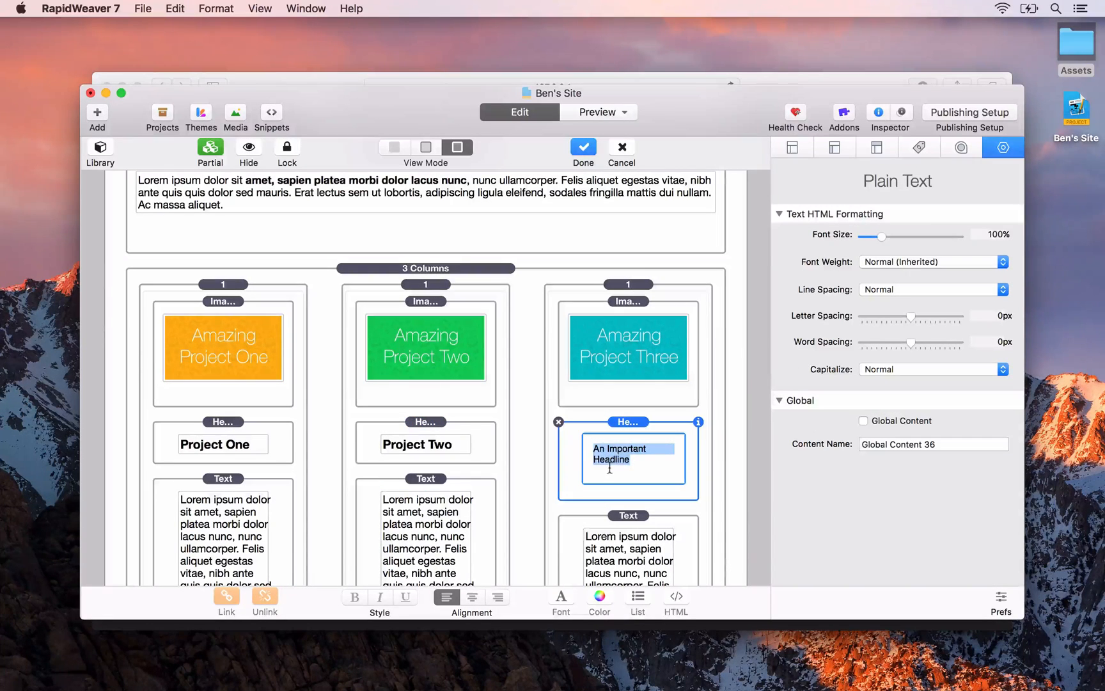
{"action": "type", "text": "Project Three"}
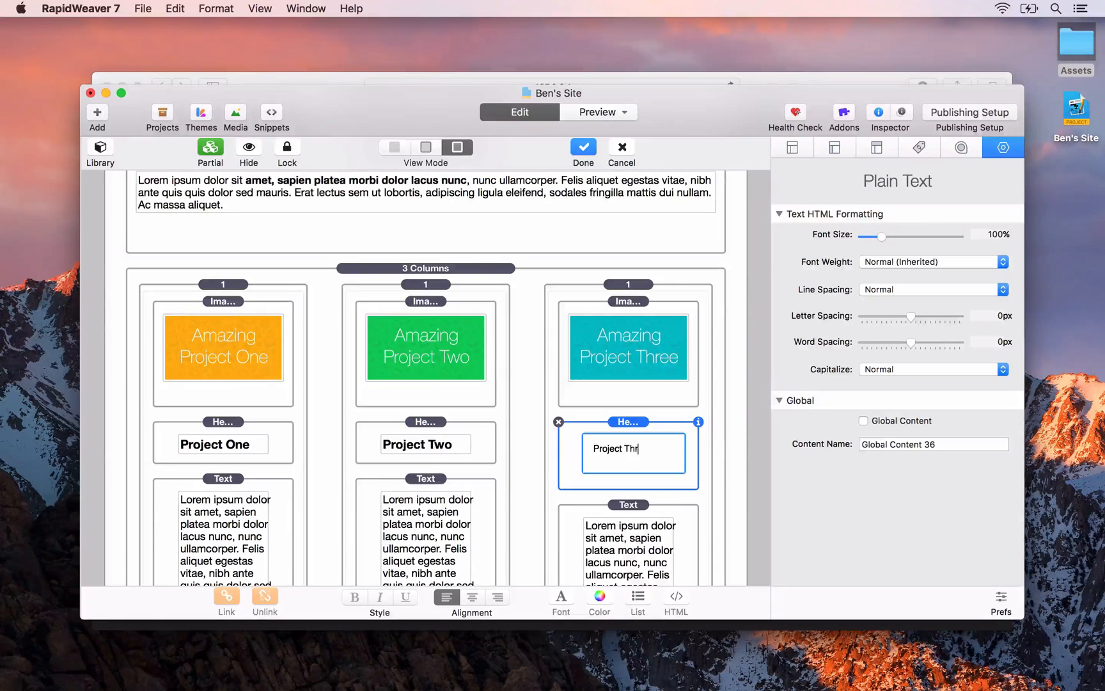
{"action": "left_click", "coordinate": [530, 437]}
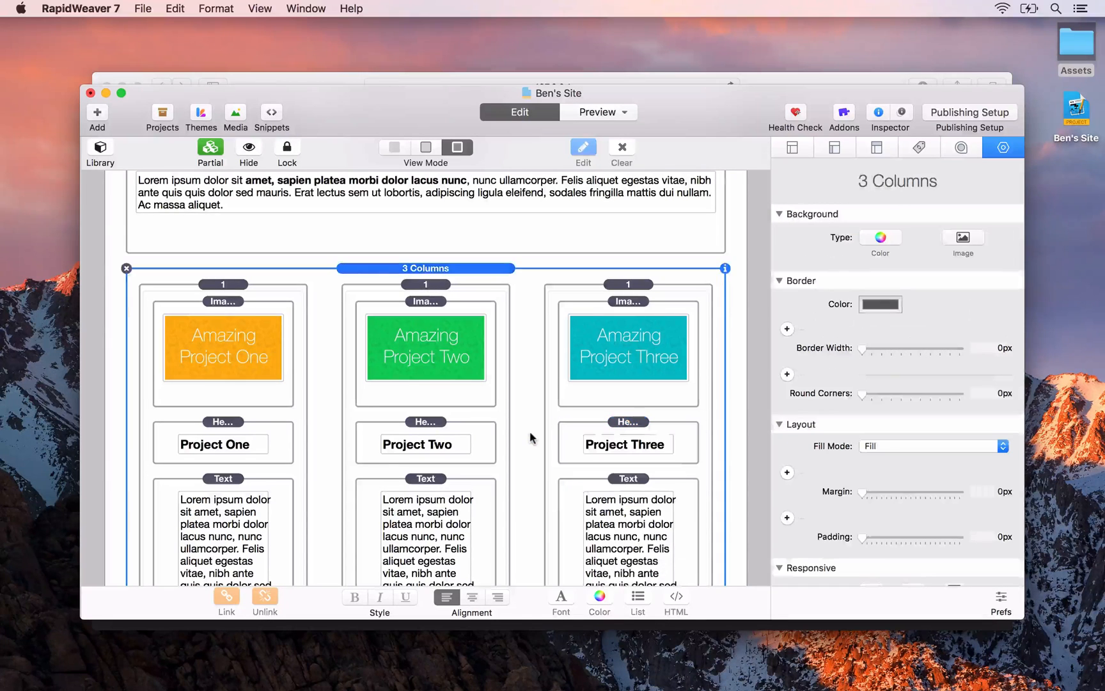
Duplicate the whole 3 Columns stack with its project cards directly below the original
{"action": "scroll", "coordinate": [529, 437], "scroll_direction": "down", "scroll_amount": 3}
{"action": "scroll", "coordinate": [530, 437], "scroll_direction": "up", "scroll_amount": 1}
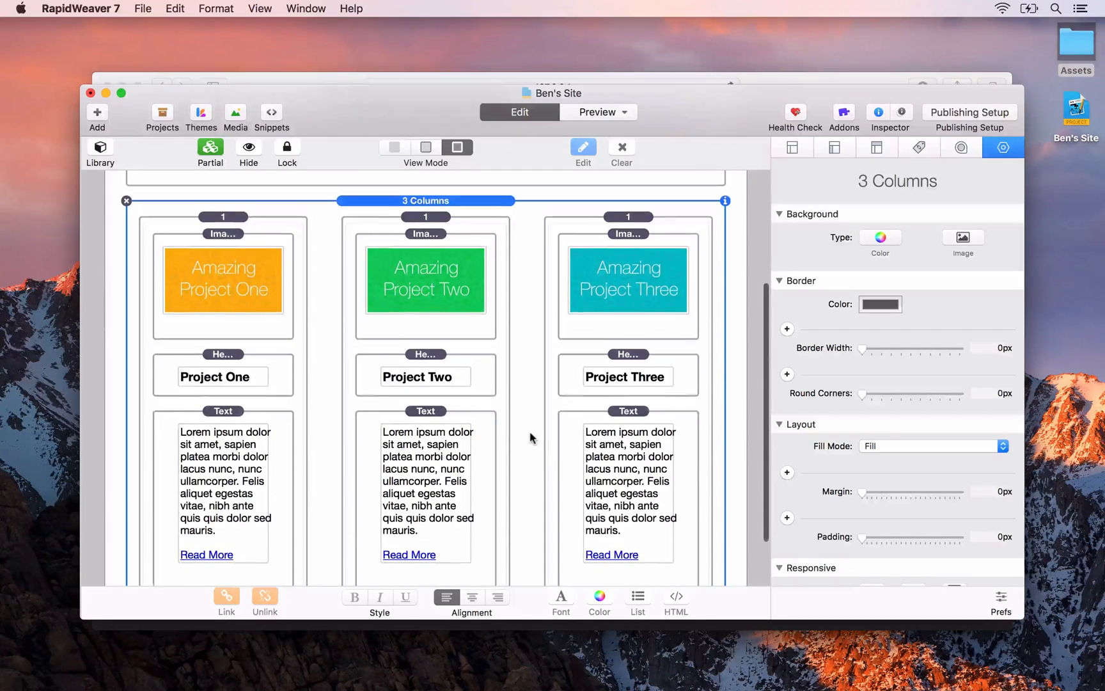
{"action": "scroll", "coordinate": [532, 437], "scroll_direction": "down", "scroll_amount": 1}
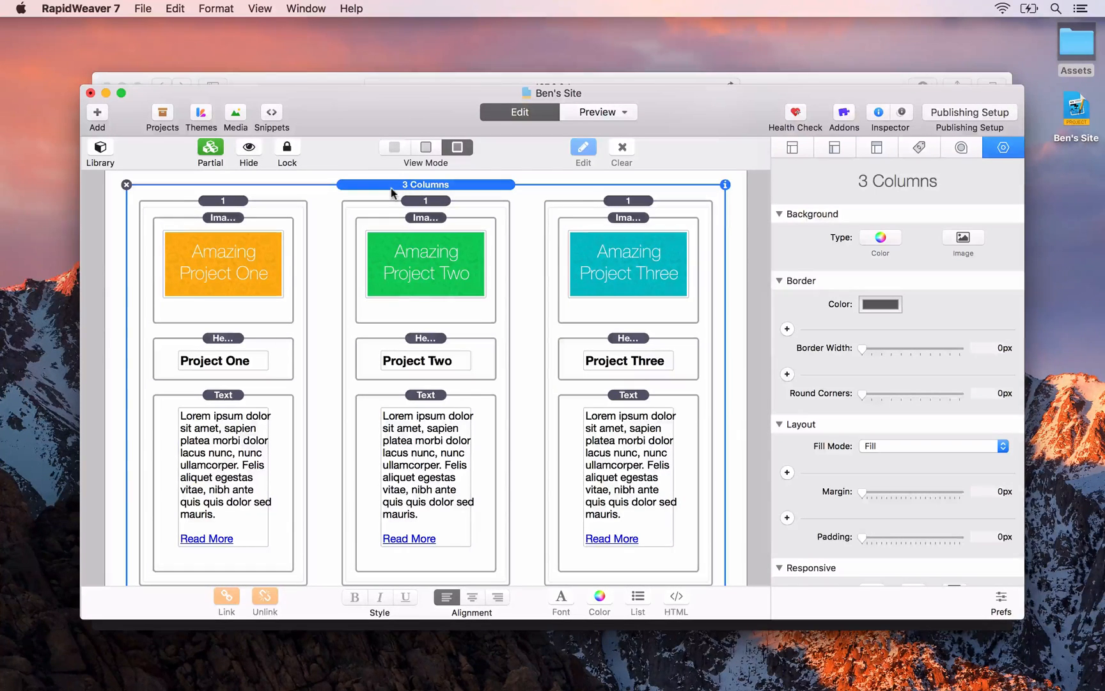
{"action": "scroll", "coordinate": [391, 192], "scroll_direction": "up", "scroll_amount": 5}
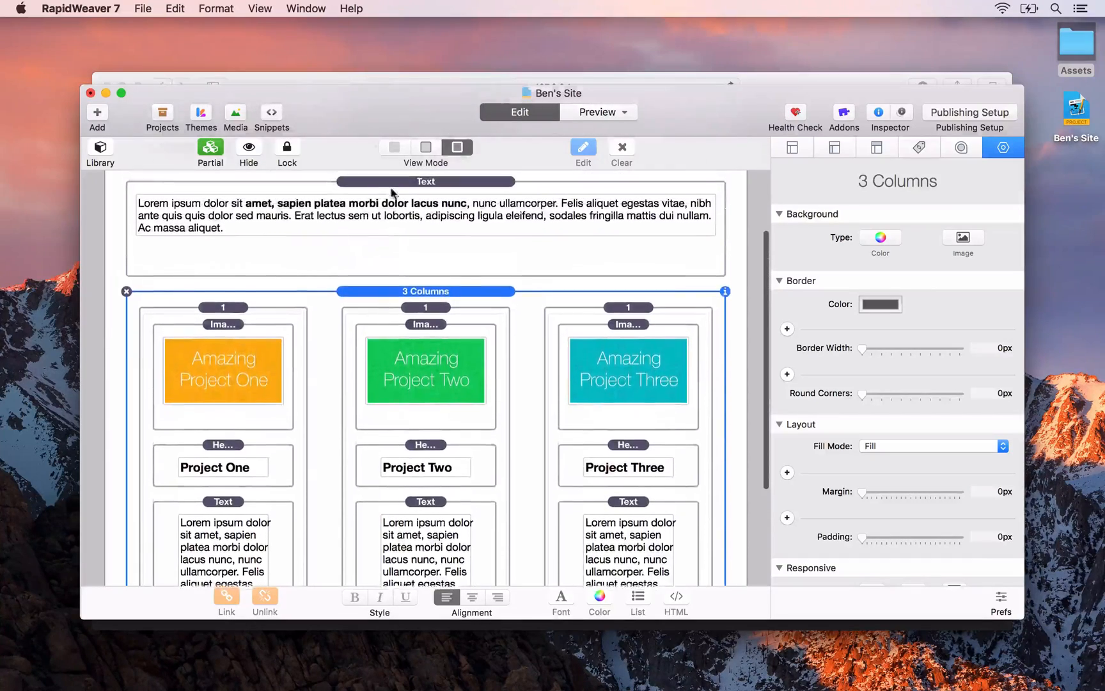
{"action": "mouse_move", "coordinate": [408, 318]}
{"action": "left_mouse_down"}
{"action": "mouse_move", "coordinate": [420, 302]}
{"action": "mouse_move", "coordinate": [409, 309]}
{"action": "left_mouse_up"}
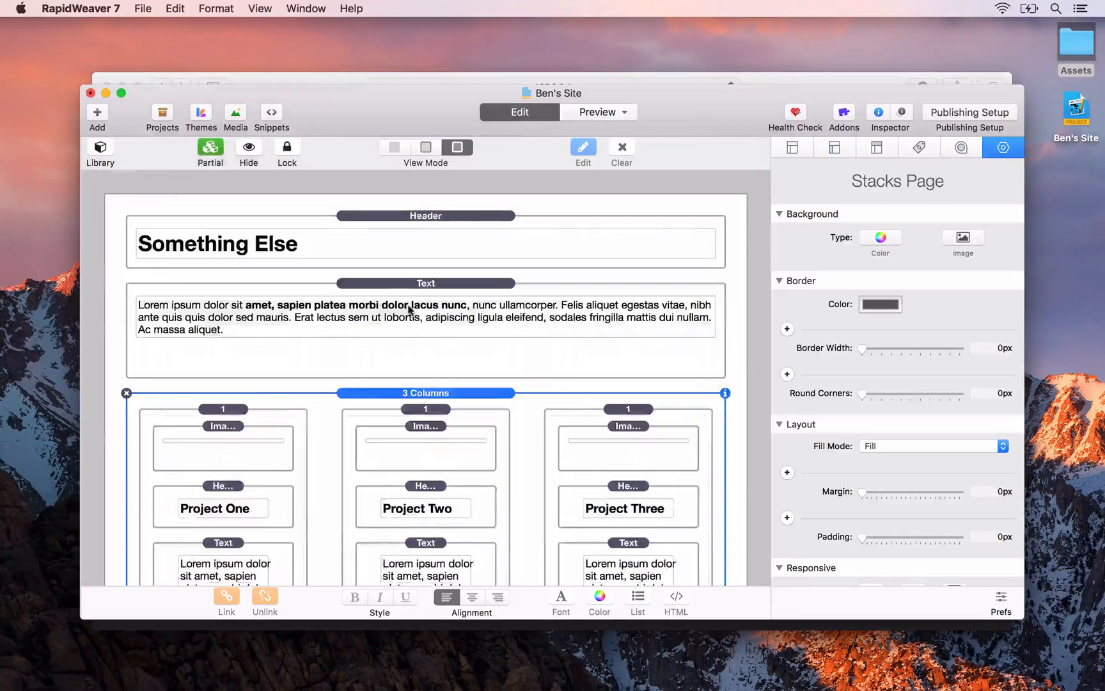
{"action": "scroll", "coordinate": [396, 381], "scroll_direction": "down", "scroll_amount": 10}
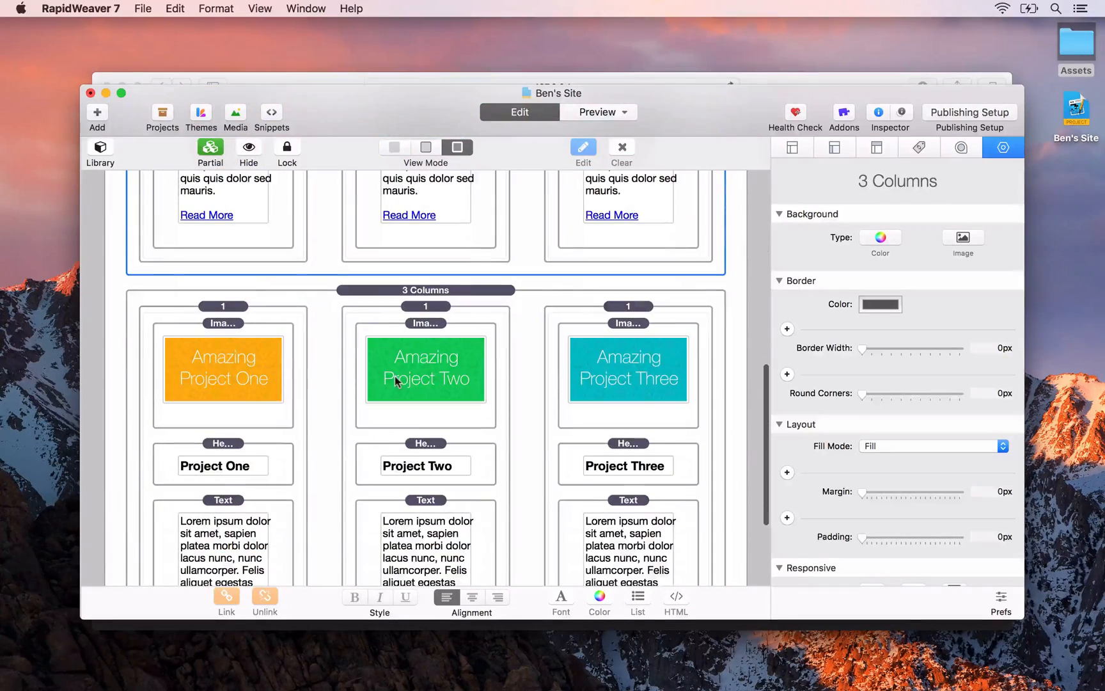
{"action": "scroll", "coordinate": [397, 356], "scroll_direction": "up", "scroll_amount": 7}
{"action": "scroll", "coordinate": [398, 356], "scroll_direction": "down", "scroll_amount": 5}
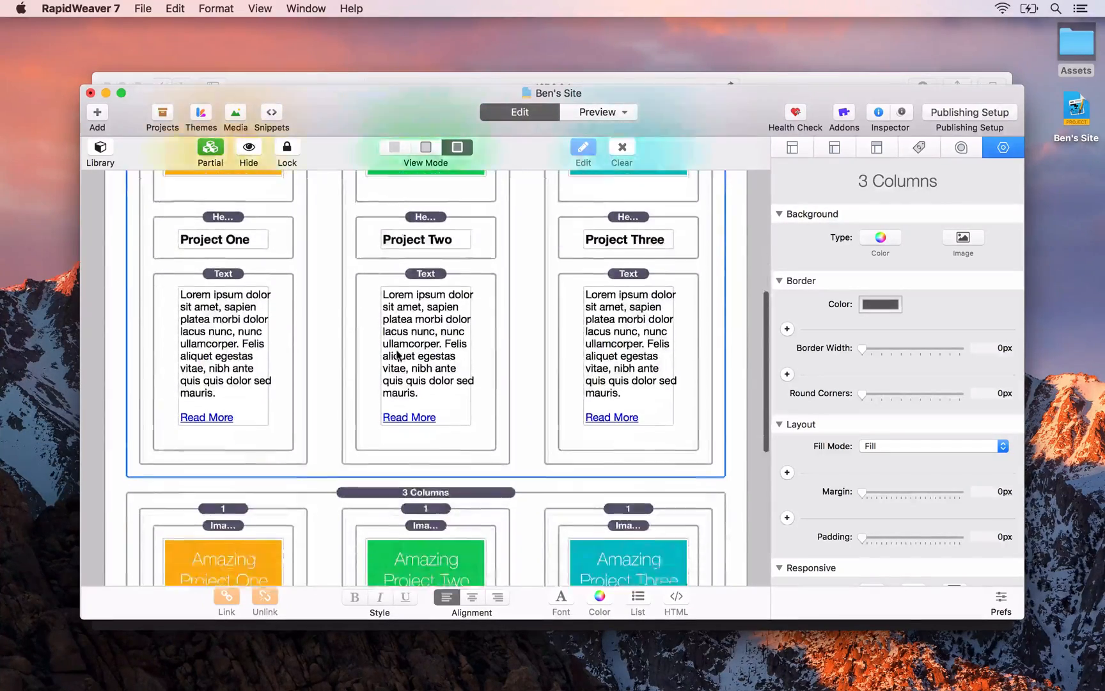
Replace the lower row's card images with 4.jpg, 5.jpg and 6.jpg from the Projects folder in Assets, then close the Finder window
{"action": "left_click", "coordinate": [222, 451]}
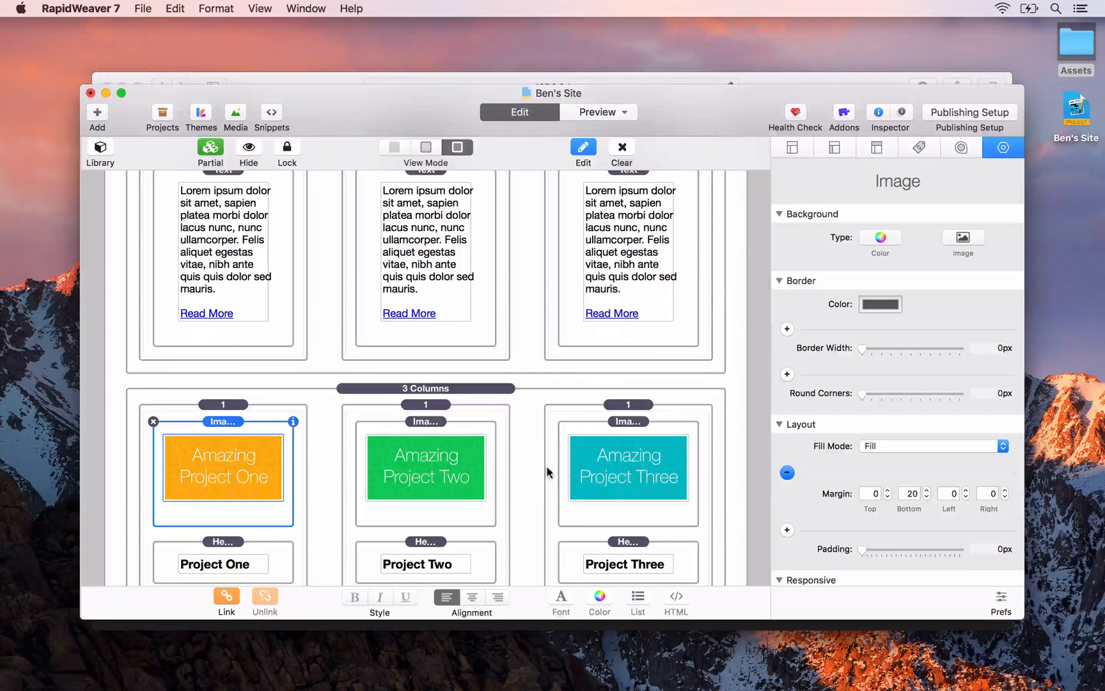
{"action": "double_click", "coordinate": [1081, 40]}
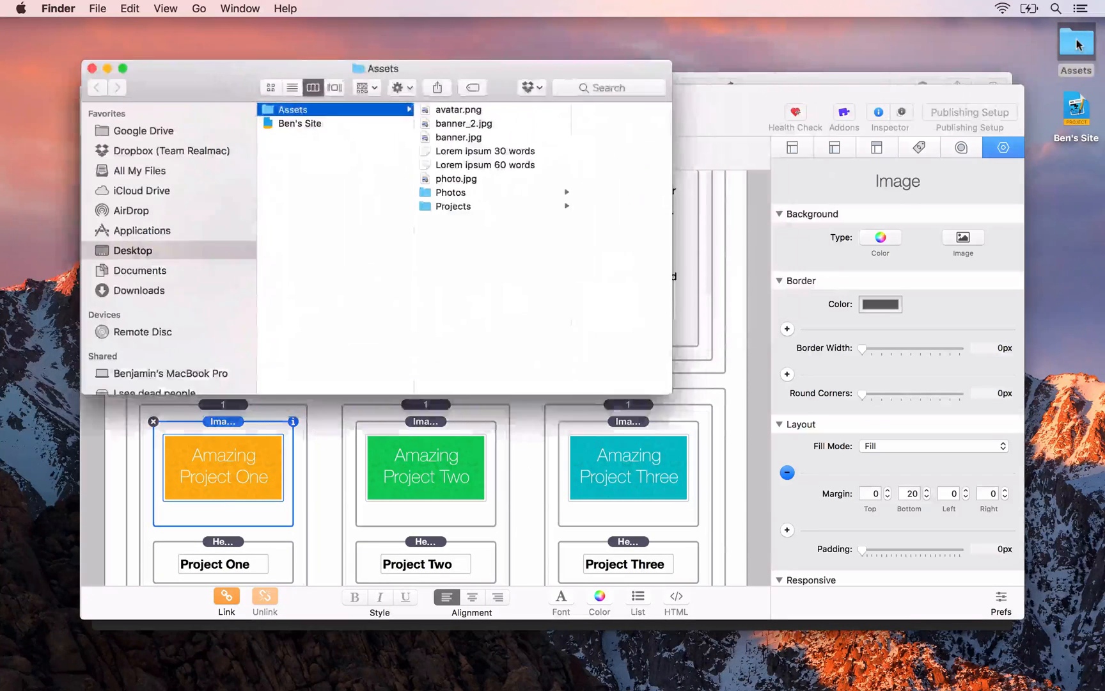
{"action": "left_click", "coordinate": [525, 206]}
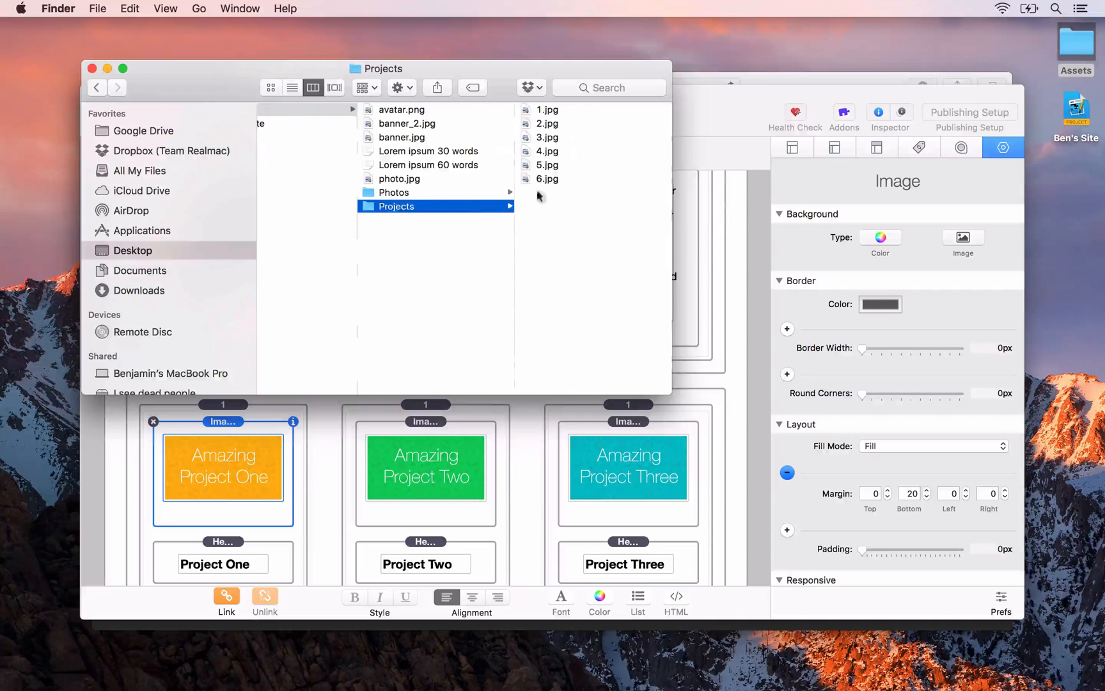
{"action": "left_click_drag", "start_coordinate": [548, 152], "coordinate": [200, 435]}
{"action": "left_click_drag", "start_coordinate": [547, 151], "coordinate": [424, 456]}
{"action": "left_click", "coordinate": [548, 179]}
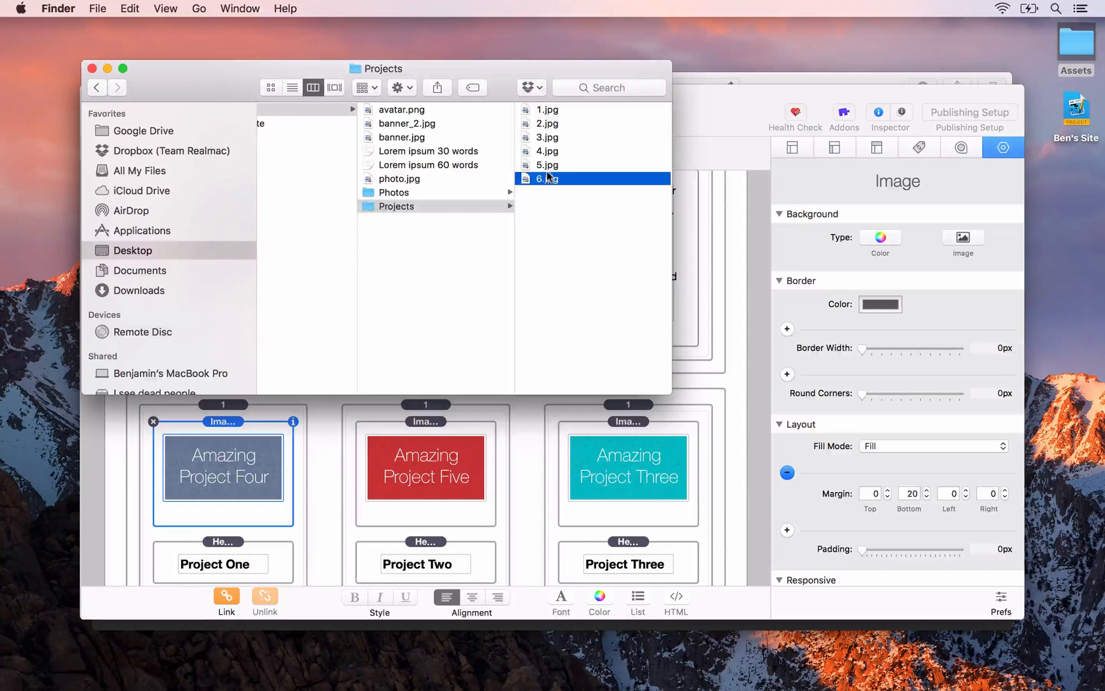
{"action": "left_click_drag", "start_coordinate": [439, 181], "coordinate": [632, 472]}
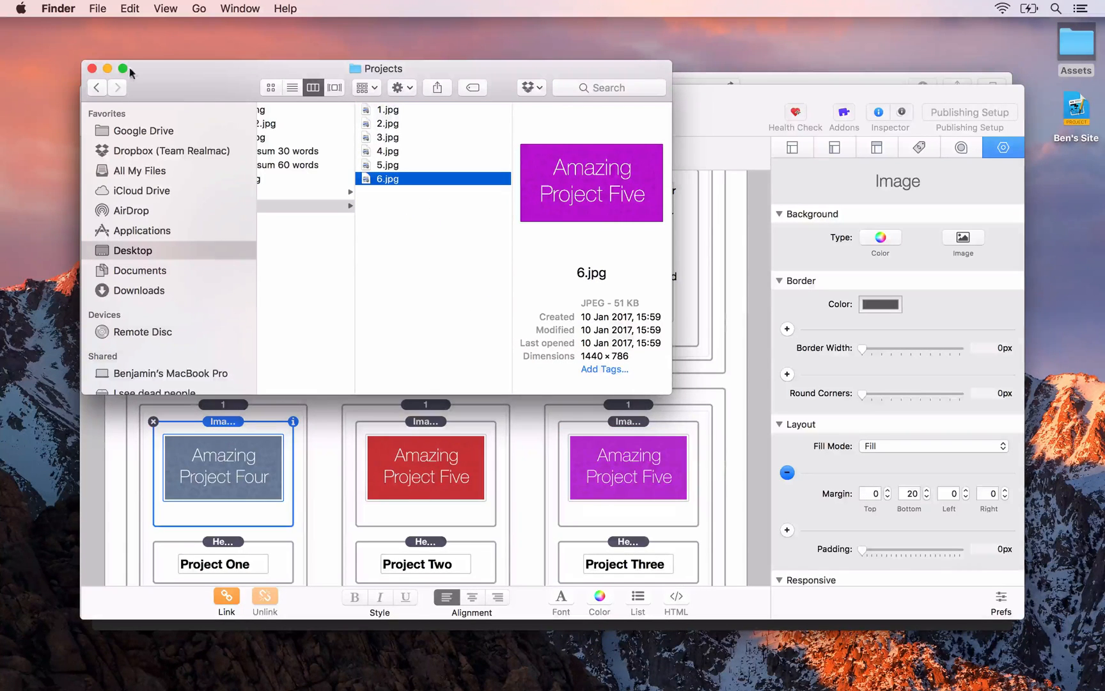
{"action": "left_click", "coordinate": [91, 69]}
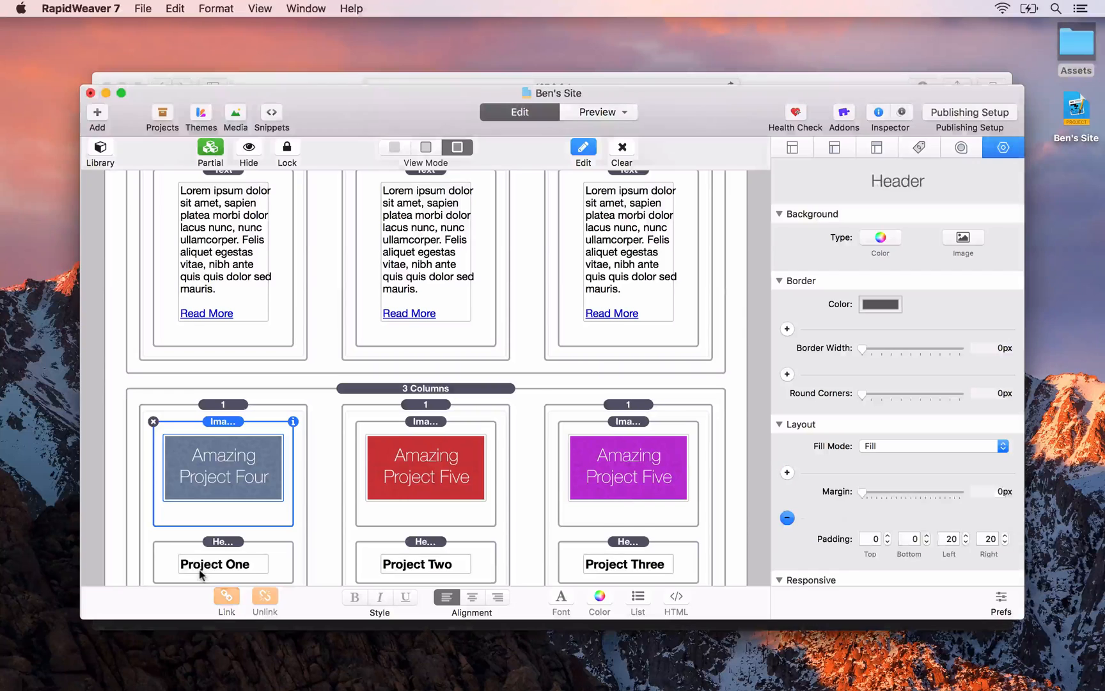
Change the lower row's card headers to "Project Four", "Project Five" and "Project Six"
{"action": "left_click", "coordinate": [198, 570]}
{"action": "scroll", "coordinate": [211, 550], "scroll_direction": "down", "scroll_amount": 2}
{"action": "double_click", "coordinate": [230, 517]}
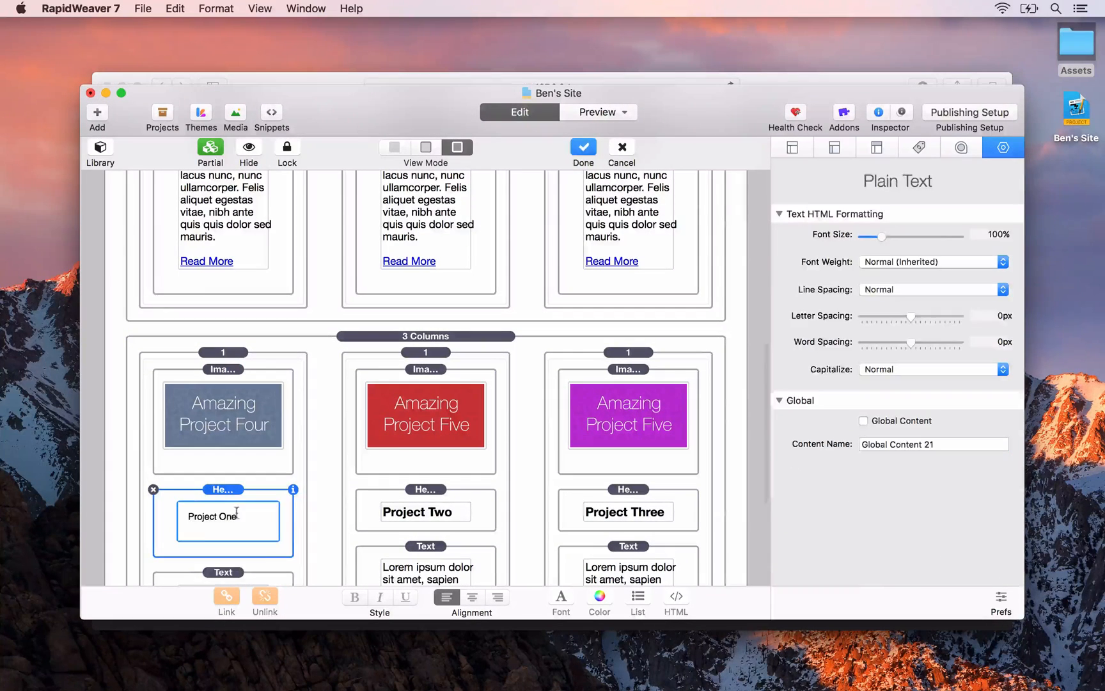
{"action": "left_click", "coordinate": [521, 490]}
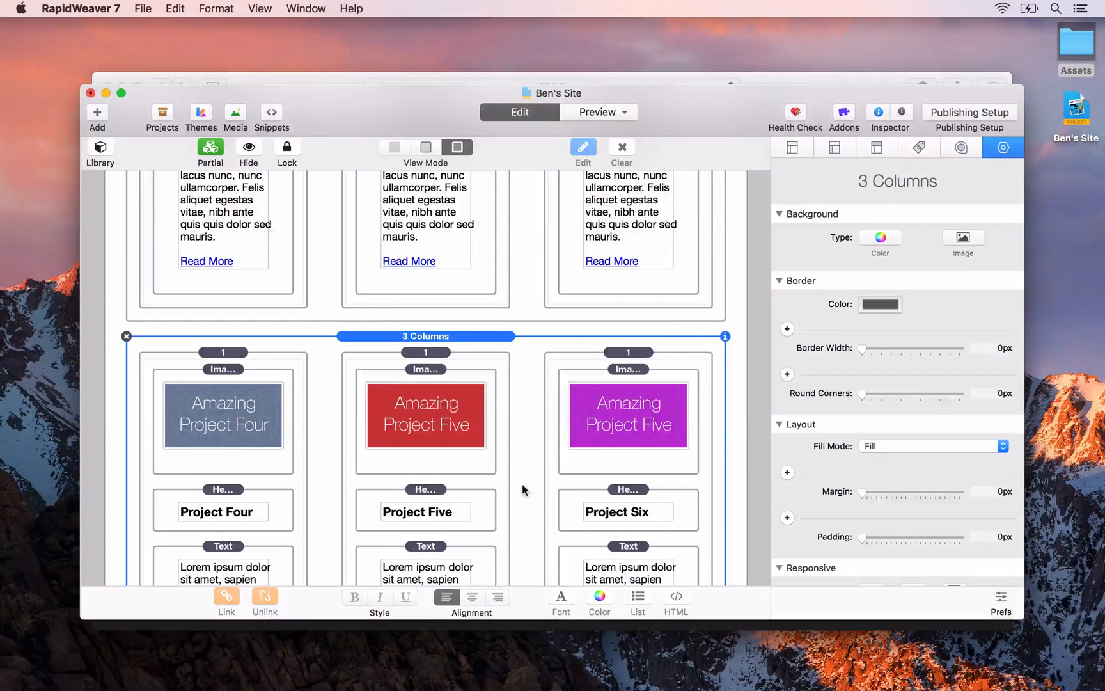
Switch to Safari, reload the Work page and check the spacing between the two rows of project cards
{"action": "key", "text": "super+Tab"}
{"action": "key", "text": "super+Tab"}
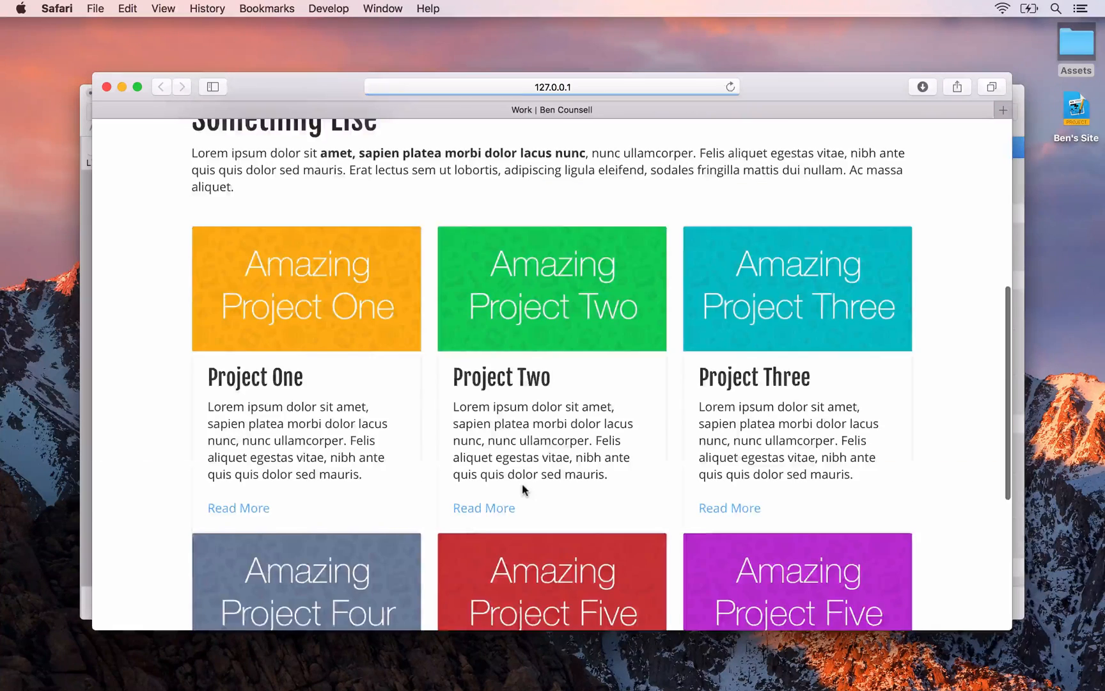
{"action": "scroll", "coordinate": [522, 490], "scroll_direction": "down", "scroll_amount": 2}
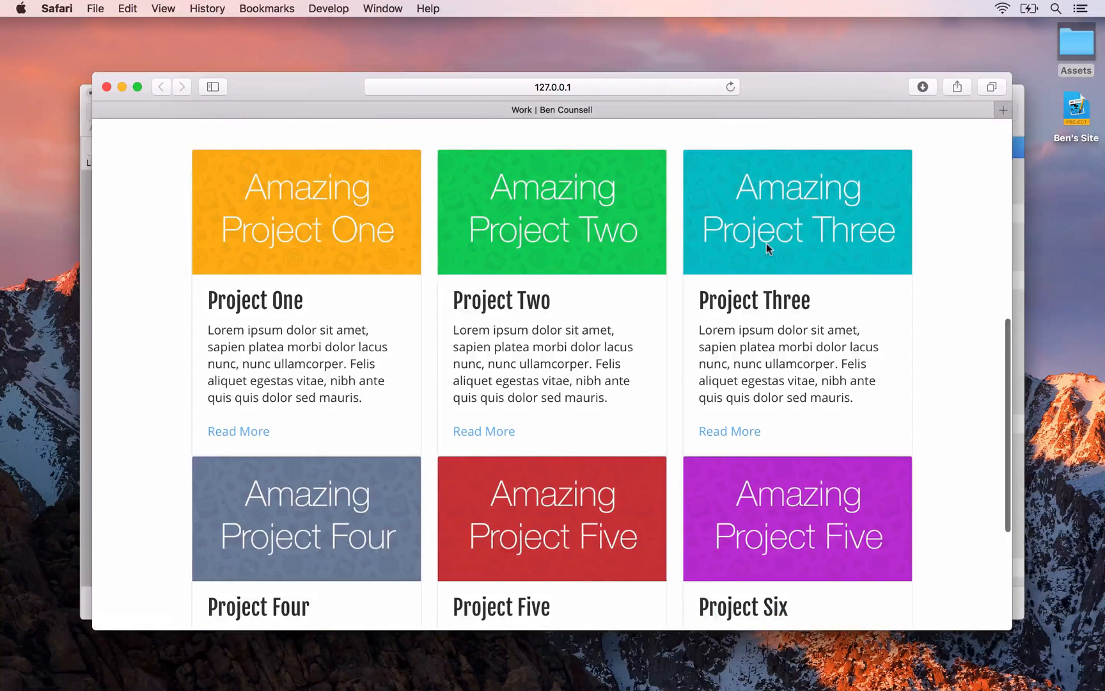
{"action": "scroll", "coordinate": [753, 523], "scroll_direction": "down", "scroll_amount": 1}
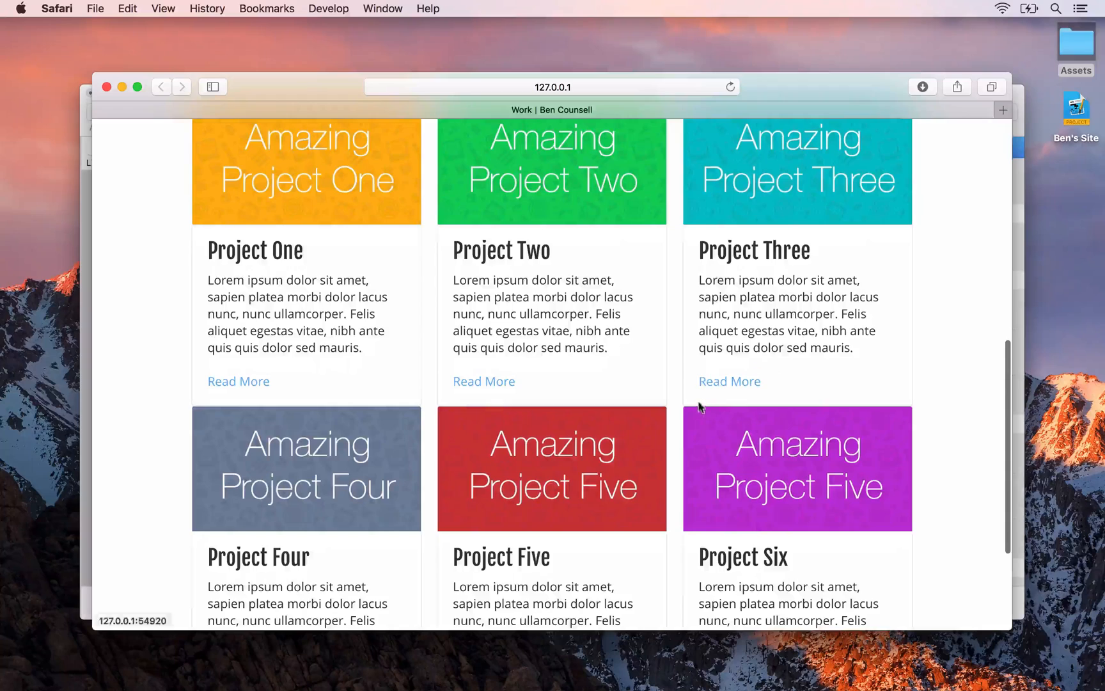
Return to RapidWeaver and set the upper 3 Columns stack's bottom margin to 40
{"action": "key", "text": "super+Tab"}
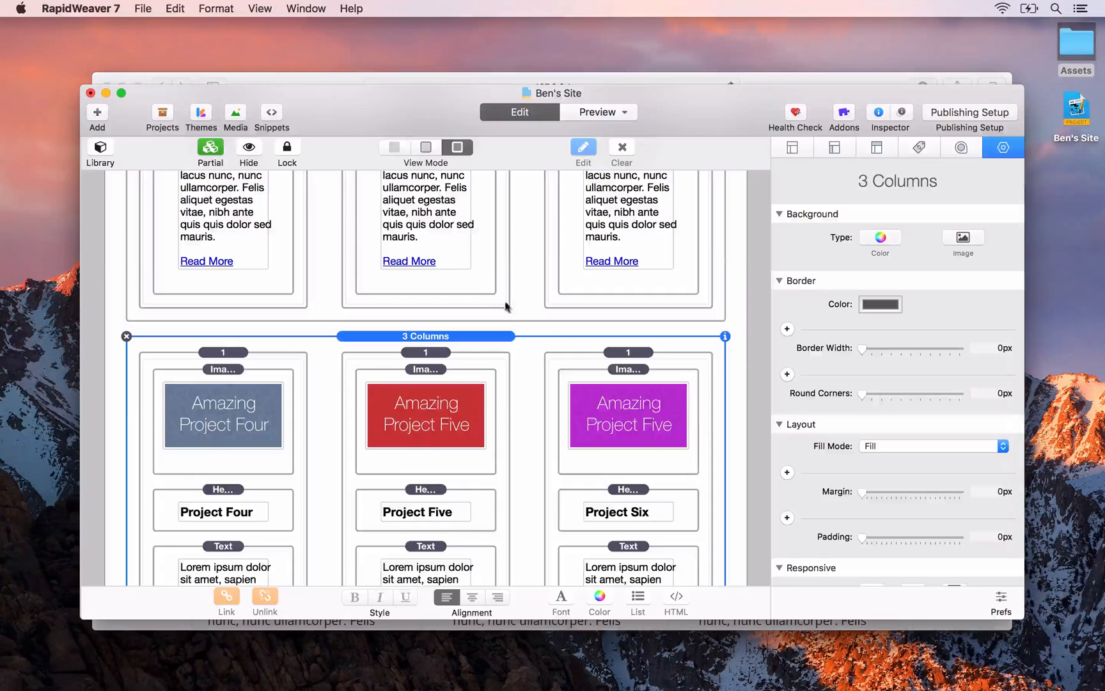
{"action": "scroll", "coordinate": [556, 336], "scroll_direction": "up", "scroll_amount": 10}
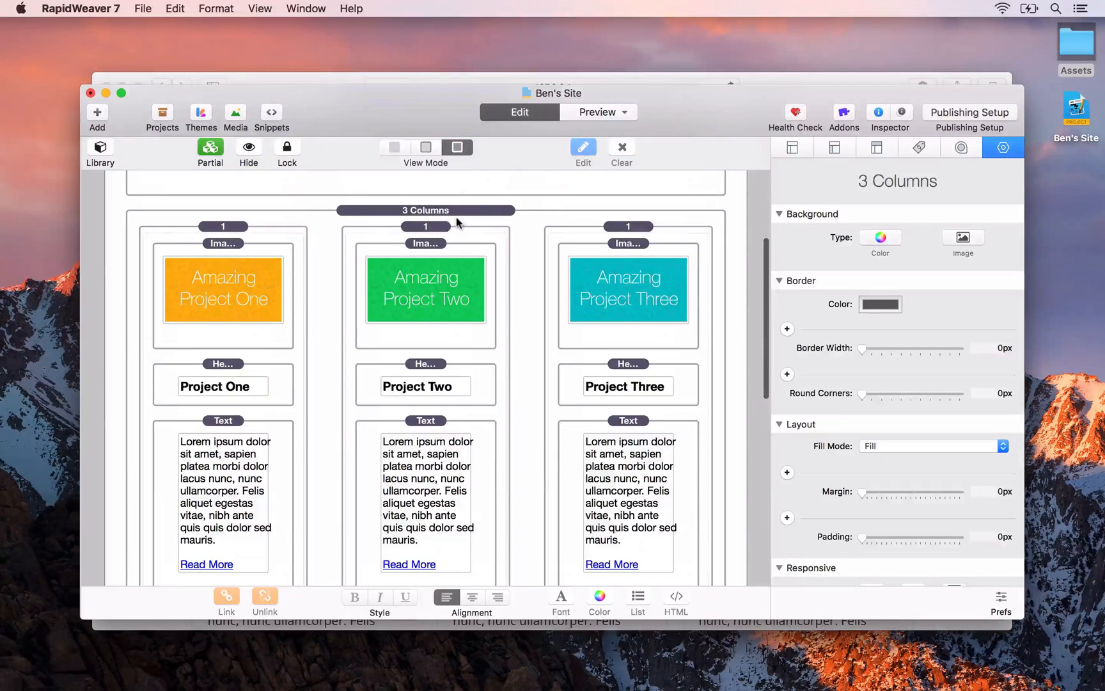
{"action": "left_click", "coordinate": [456, 209]}
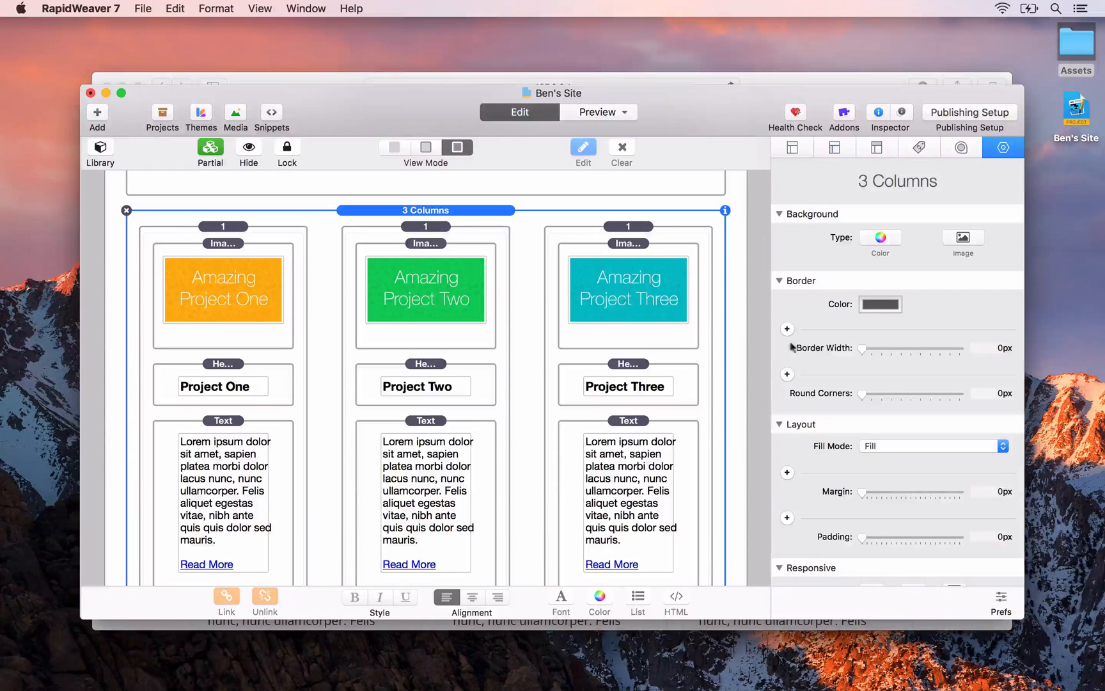
{"action": "left_click", "coordinate": [787, 473]}
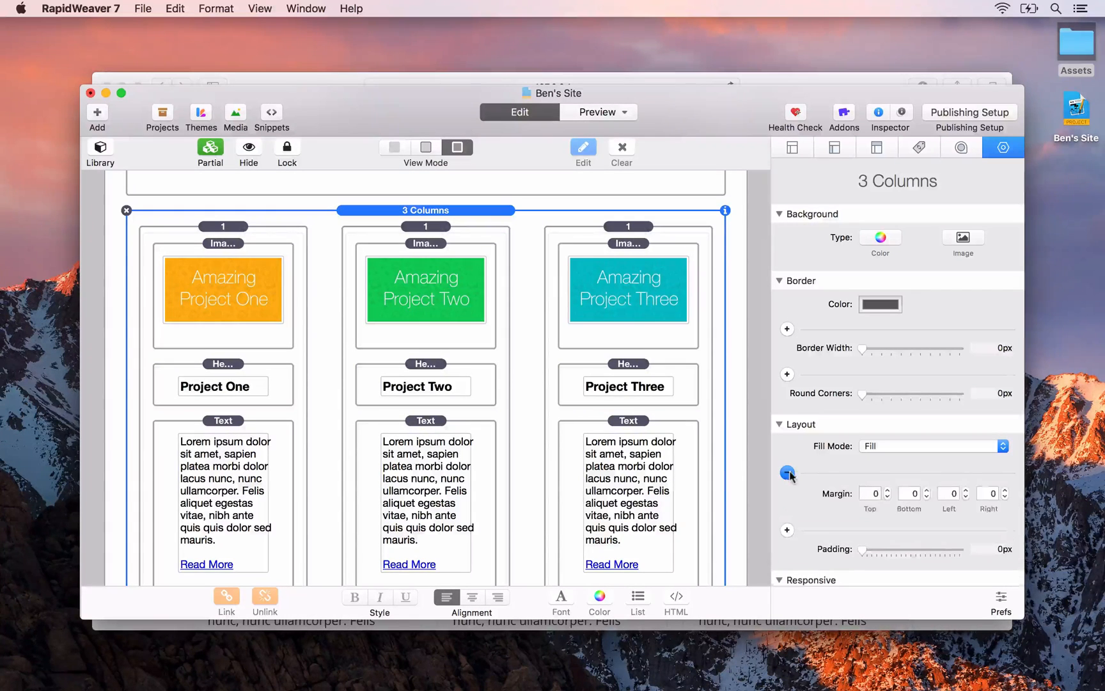
{"action": "left_click", "coordinate": [906, 494]}
{"action": "type", "text": "4"}
{"action": "key", "text": "Tab"}
Reload the Work page in Safari and check the gap between the upper and lower card rows
{"action": "key", "text": "super+Tab"}
{"action": "key", "text": "super+r"}
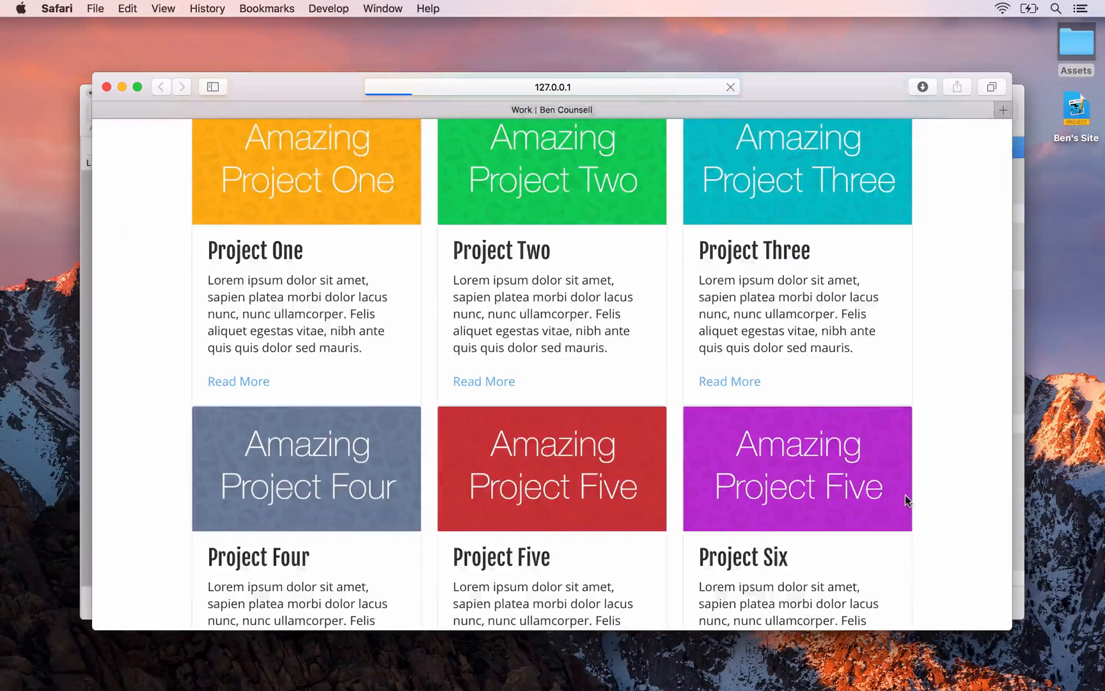
{"action": "scroll", "coordinate": [905, 500], "scroll_direction": "down", "scroll_amount": 2}
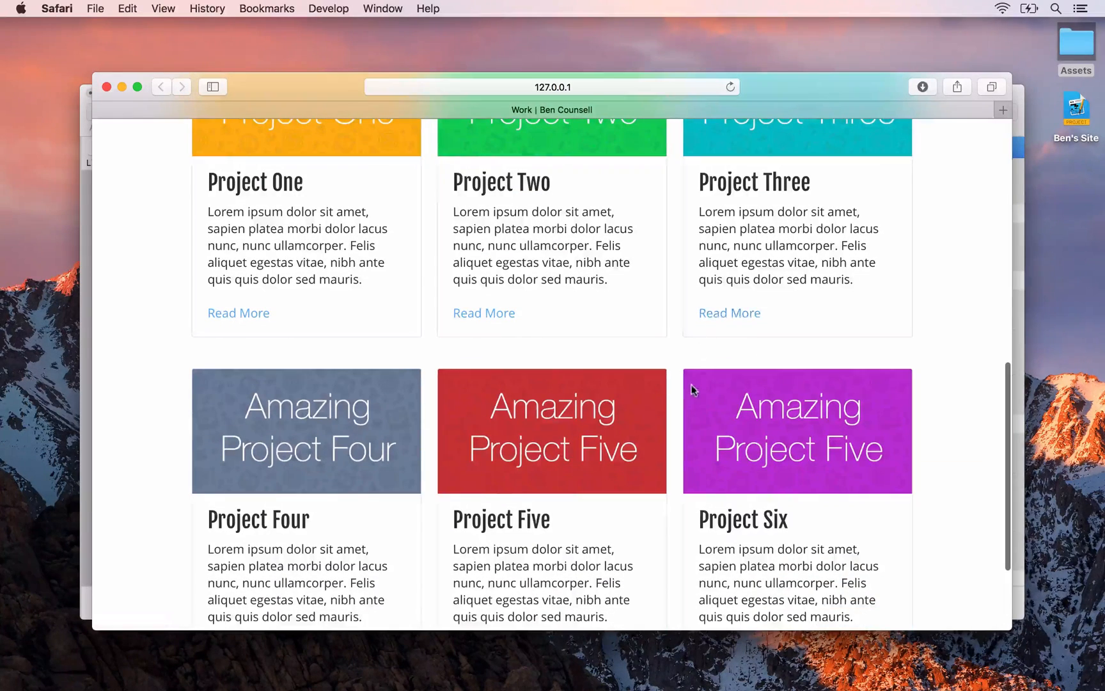
Go back to RapidWeaver, hide the contents of both 3 Columns stacks to collapse them, and deselect everything
{"action": "key", "text": "super+Tab"}
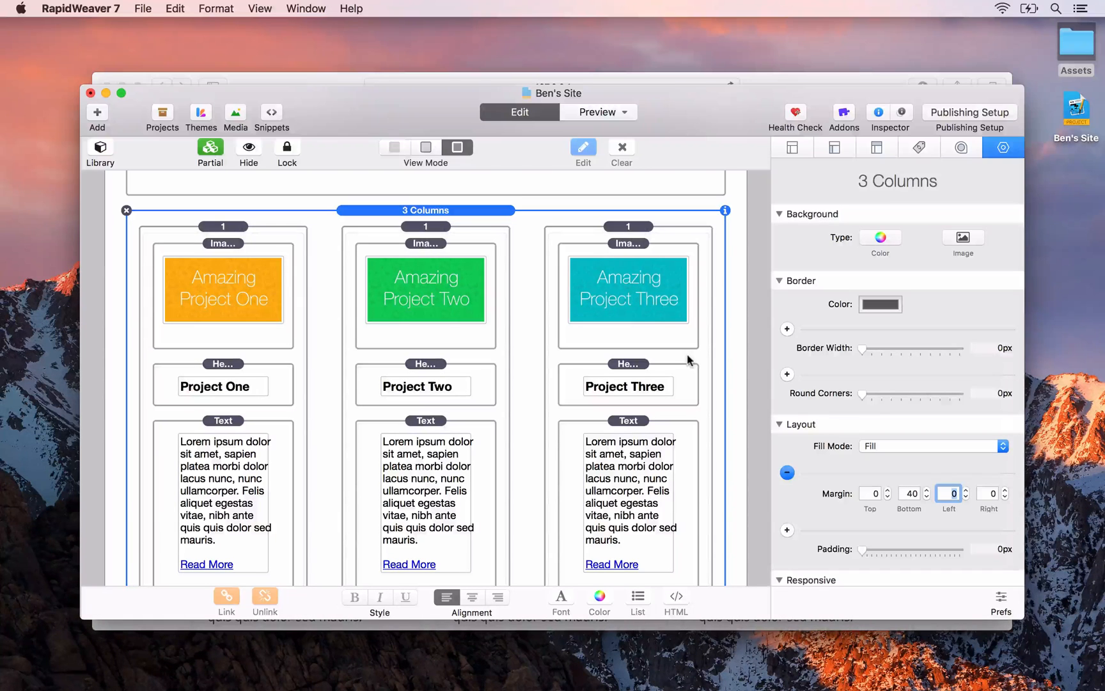
{"action": "scroll", "coordinate": [689, 360], "scroll_direction": "up", "scroll_amount": 5}
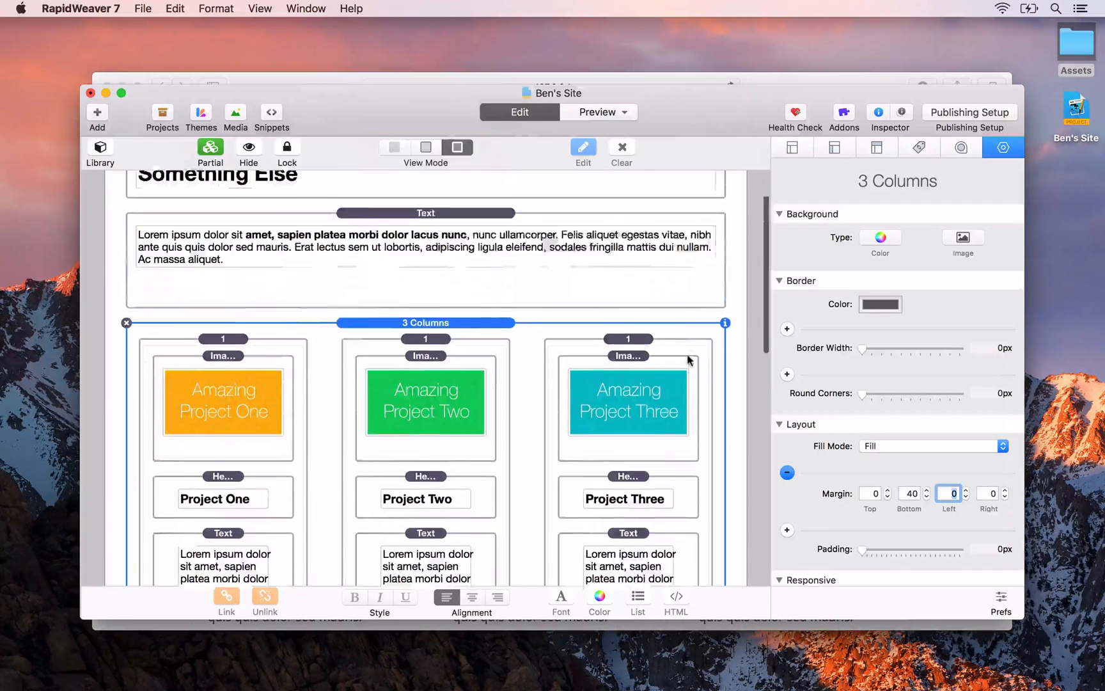
{"action": "left_click", "coordinate": [249, 149]}
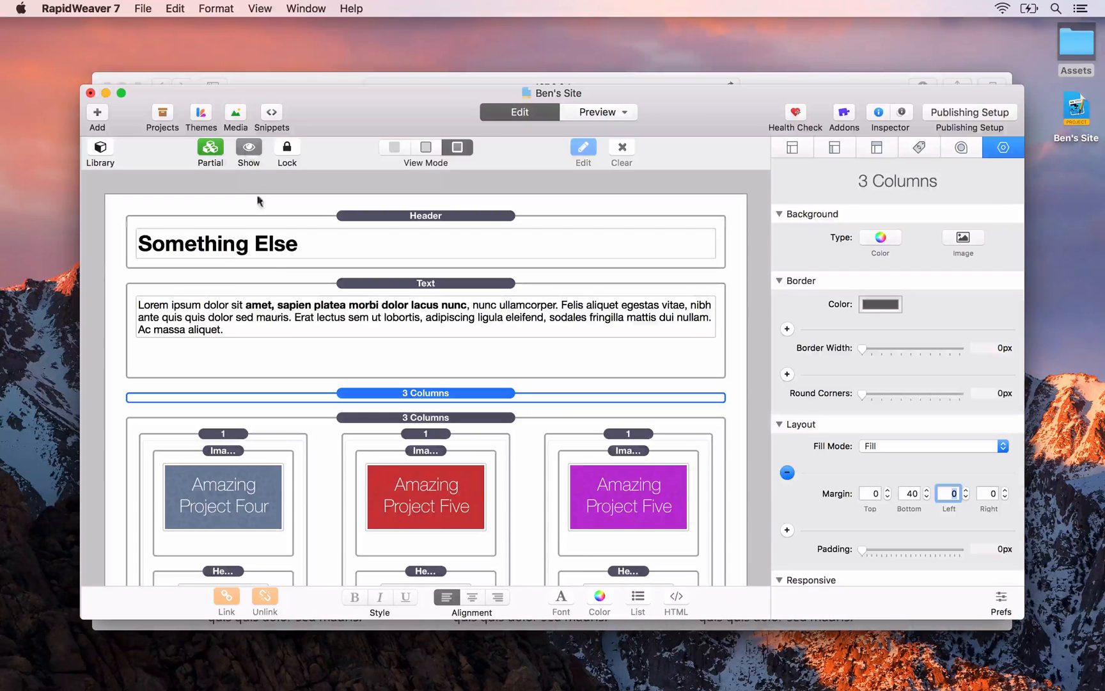
{"action": "scroll", "coordinate": [272, 259], "scroll_direction": "down", "scroll_amount": 5}
{"action": "left_click", "coordinate": [355, 331]}
{"action": "left_click", "coordinate": [354, 326]}
{"action": "left_click", "coordinate": [250, 155]}
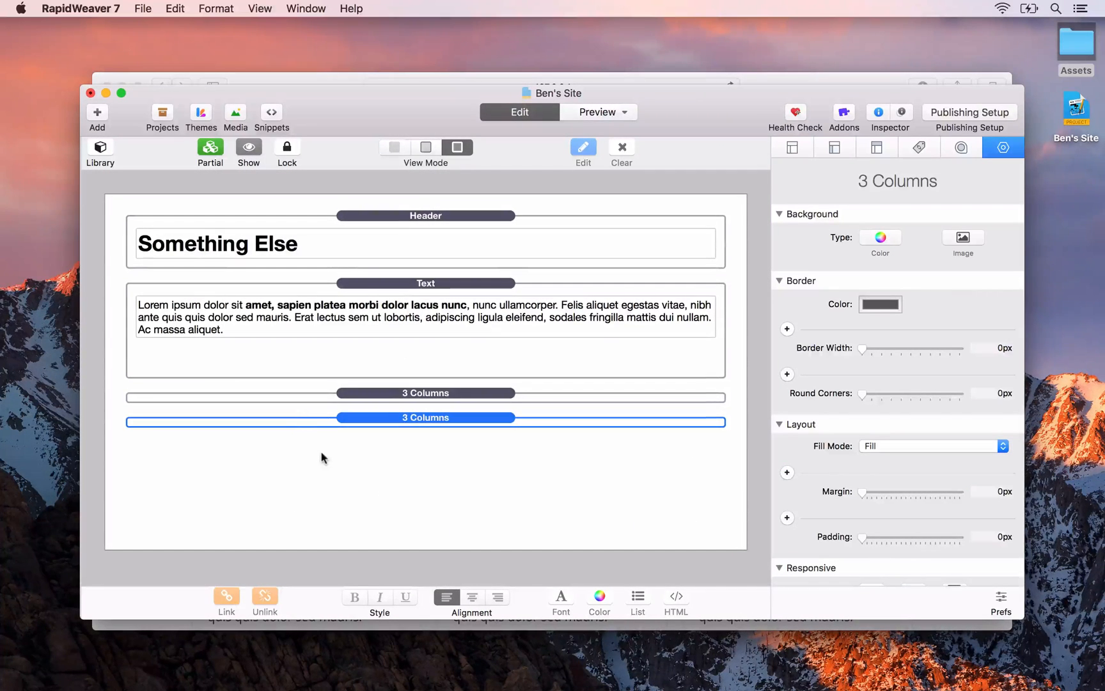
{"action": "left_click", "coordinate": [321, 455]}
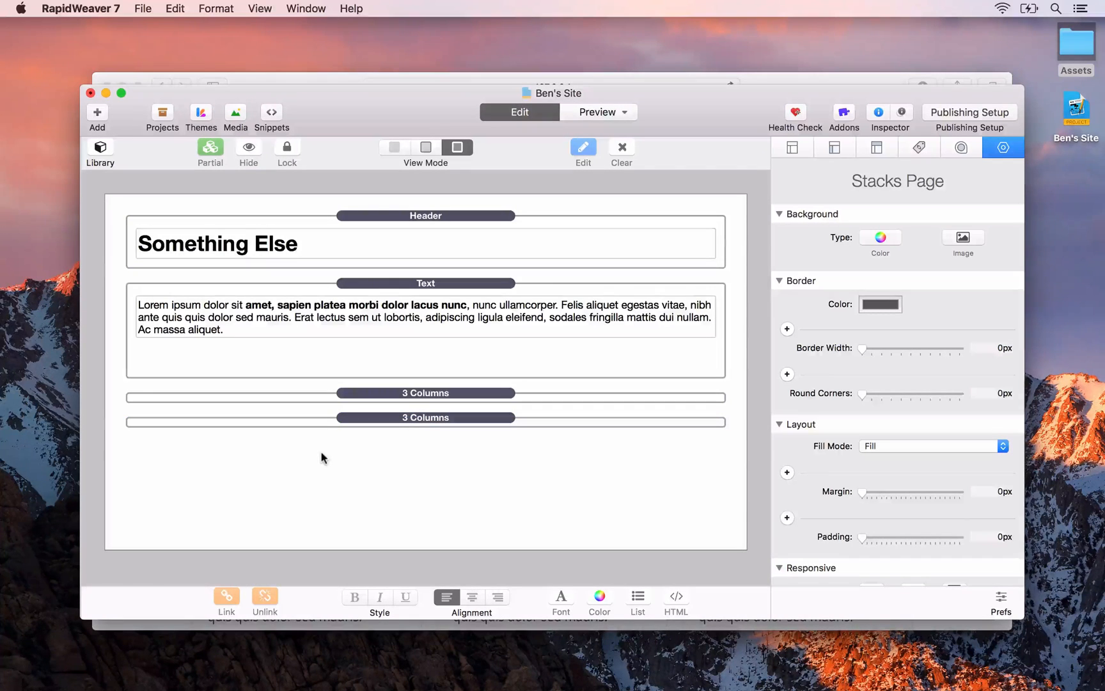
Add a 1 Column stack below the two 3 Columns stacks and place a Text stack inside it
{"action": "left_click", "coordinate": [880, 112]}
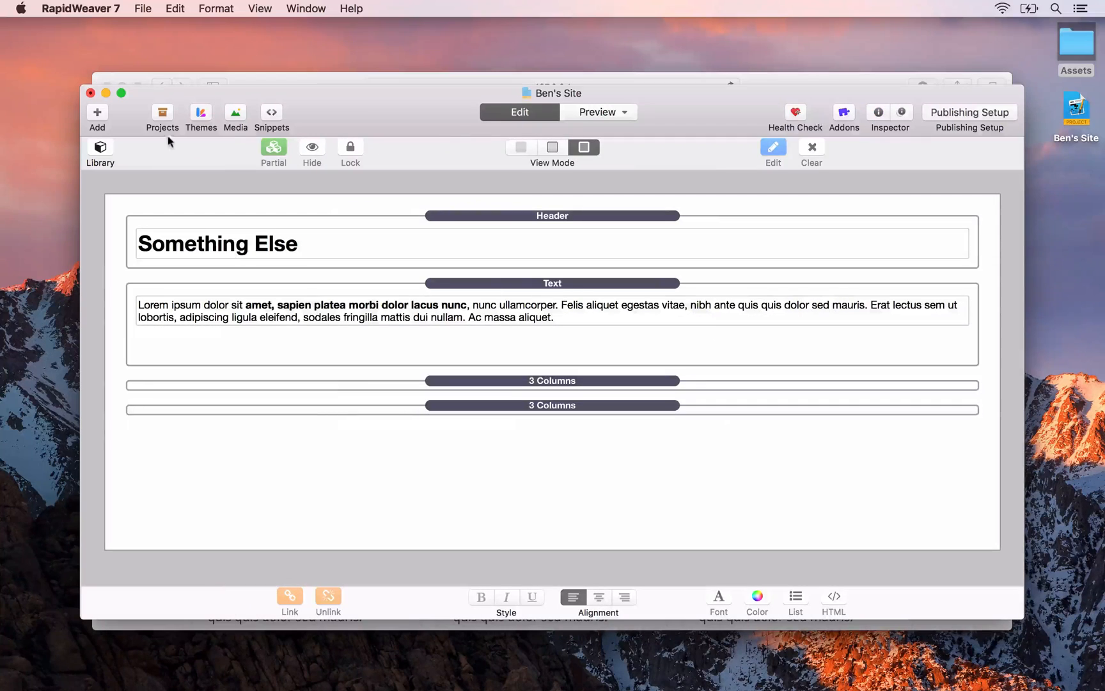
{"action": "left_click", "coordinate": [100, 150]}
{"action": "left_click_drag", "start_coordinate": [209, 377], "coordinate": [465, 461]}
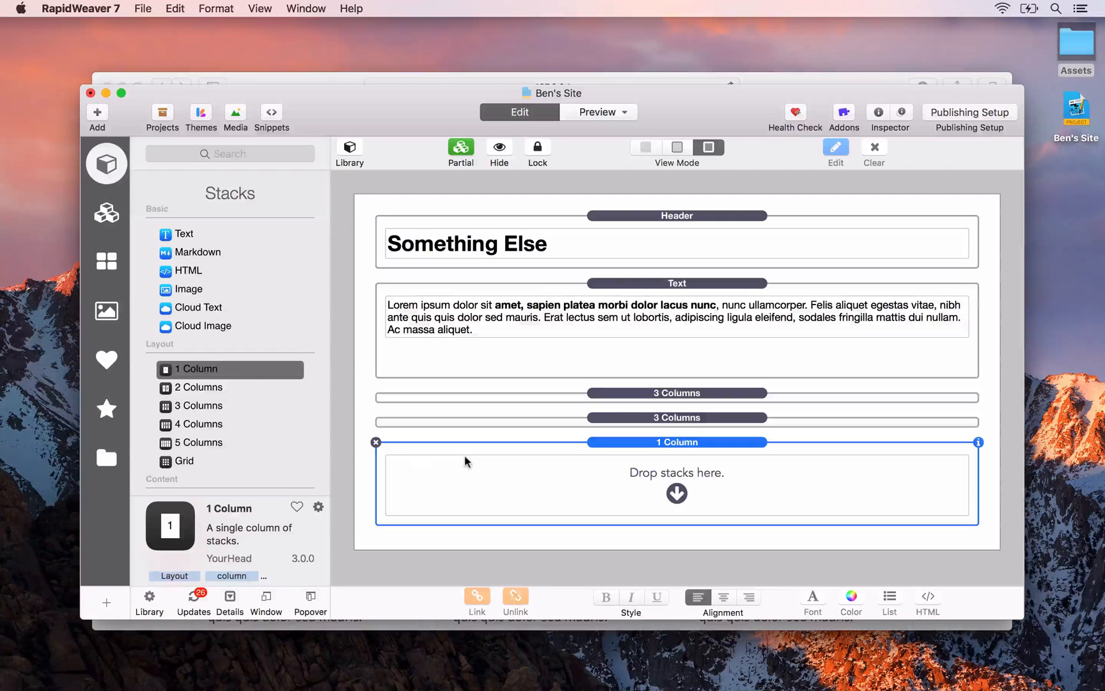
{"action": "left_click", "coordinate": [171, 237]}
{"action": "left_click_drag", "start_coordinate": [171, 236], "coordinate": [585, 496]}
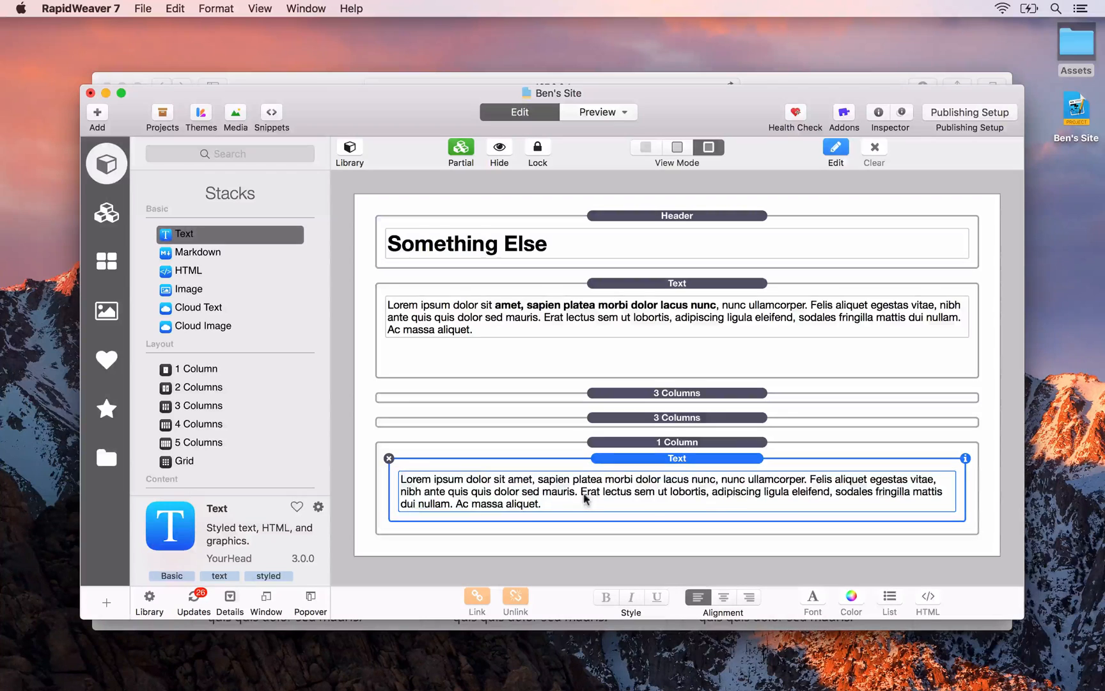
Insert the heading "Like What You See?" above the new Text stack's paragraph, make it bold and enlarge it by four size steps
{"action": "double_click", "coordinate": [585, 496]}
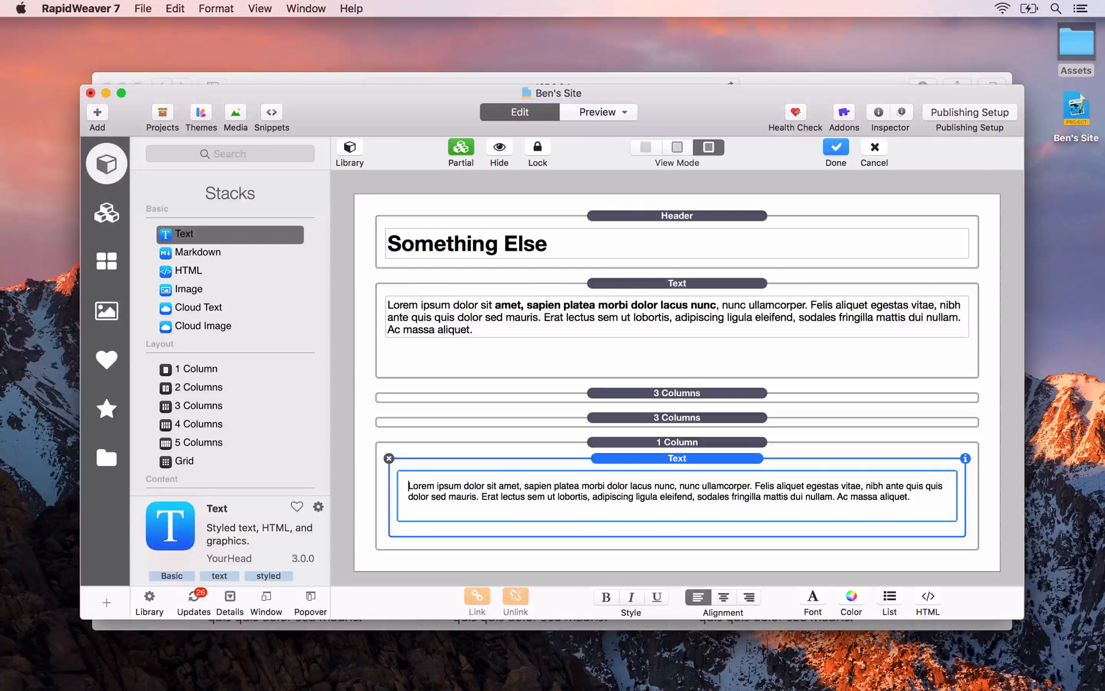
{"action": "key", "text": "Return"}
{"action": "key", "text": "Up"}
{"action": "type", "text": "Like What You See?"}
{"action": "key", "text": "shift+super+Left"}
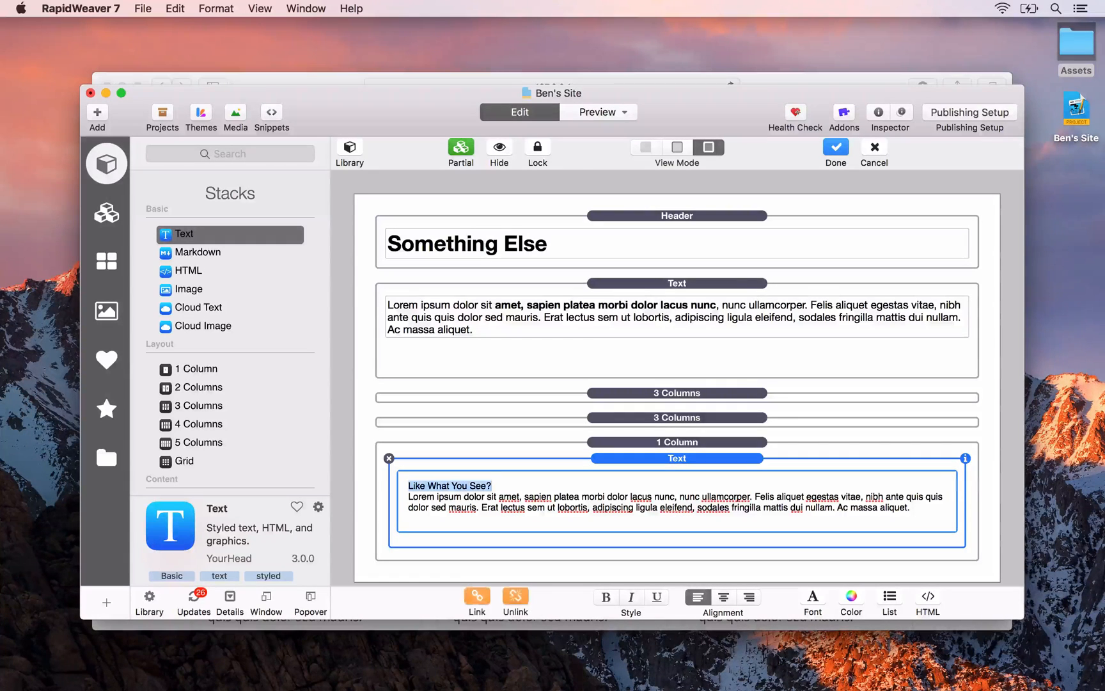
{"action": "left_click", "coordinate": [605, 597]}
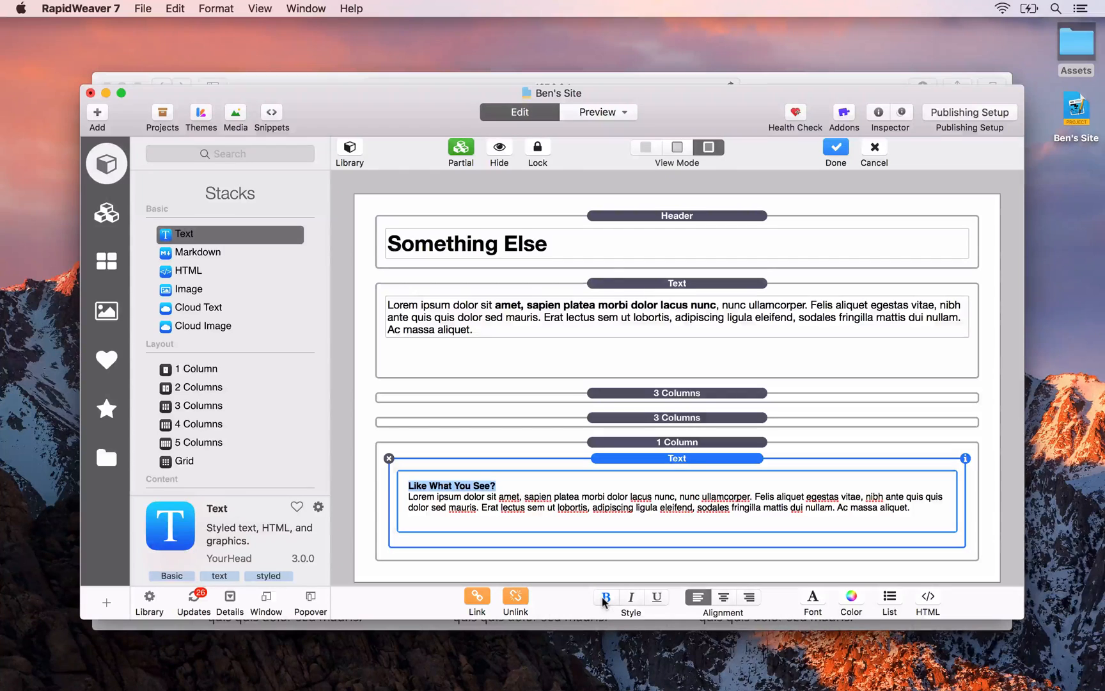
{"action": "key", "text": "super+plus"}
{"action": "key", "text": "super+plus"}
{"action": "key", "text": "super+plus"}
{"action": "key", "text": "super+plus"}
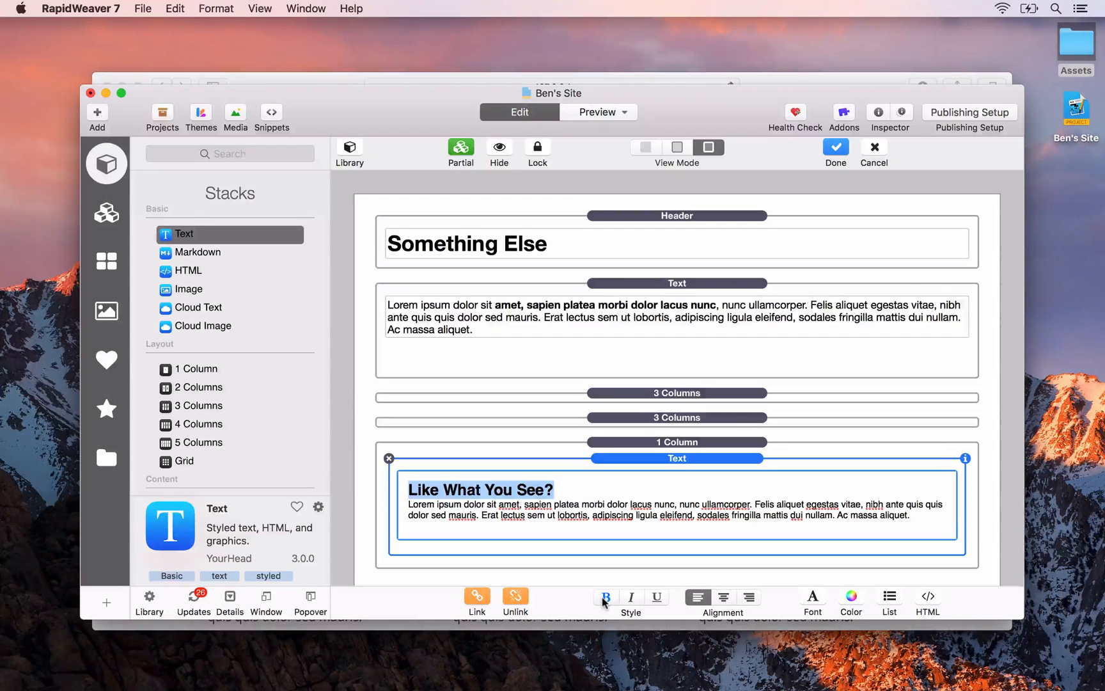
Center-align the heading and paragraph in the new Text stack
{"action": "key", "text": "super+a"}
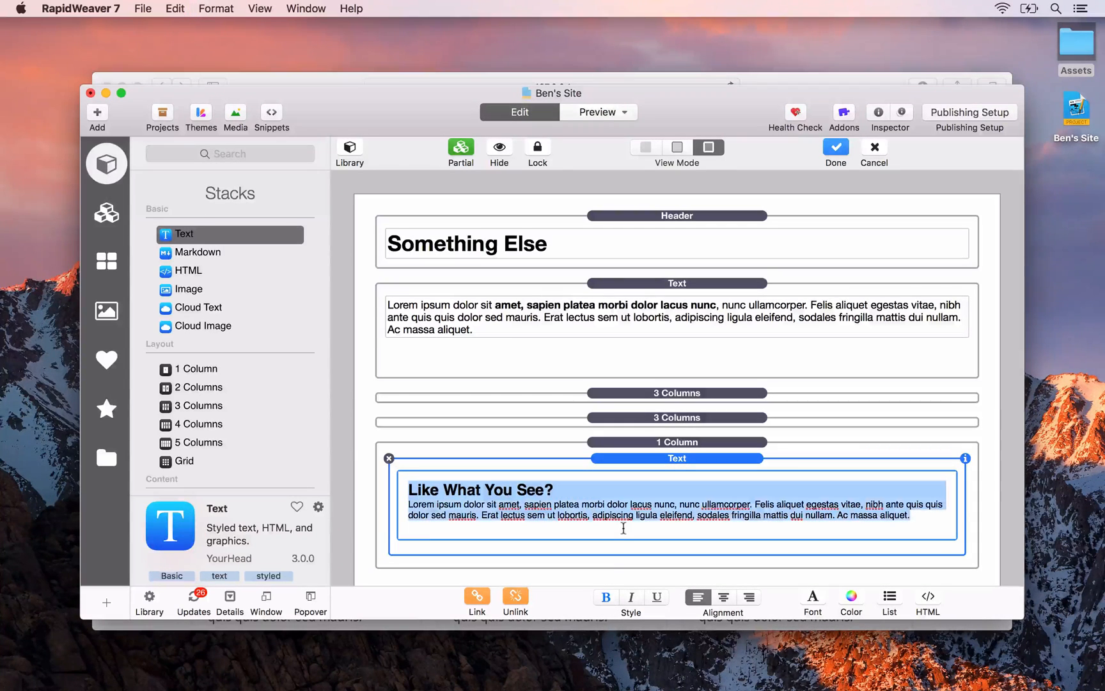
{"action": "left_click", "coordinate": [722, 596]}
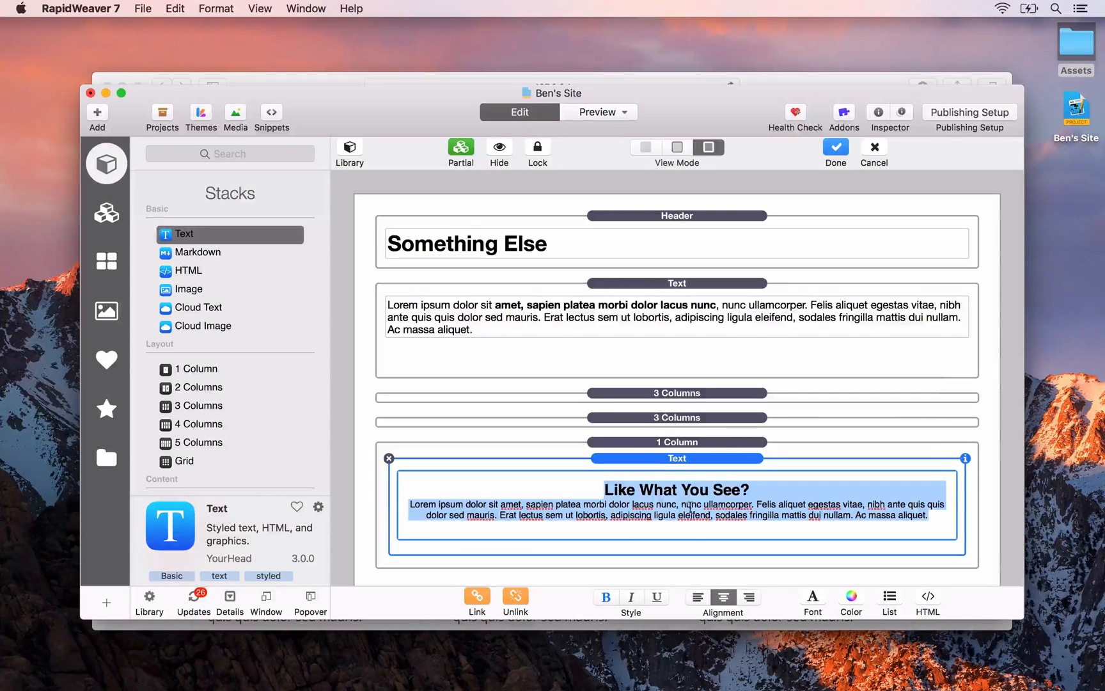
{"action": "left_click", "coordinate": [691, 505]}
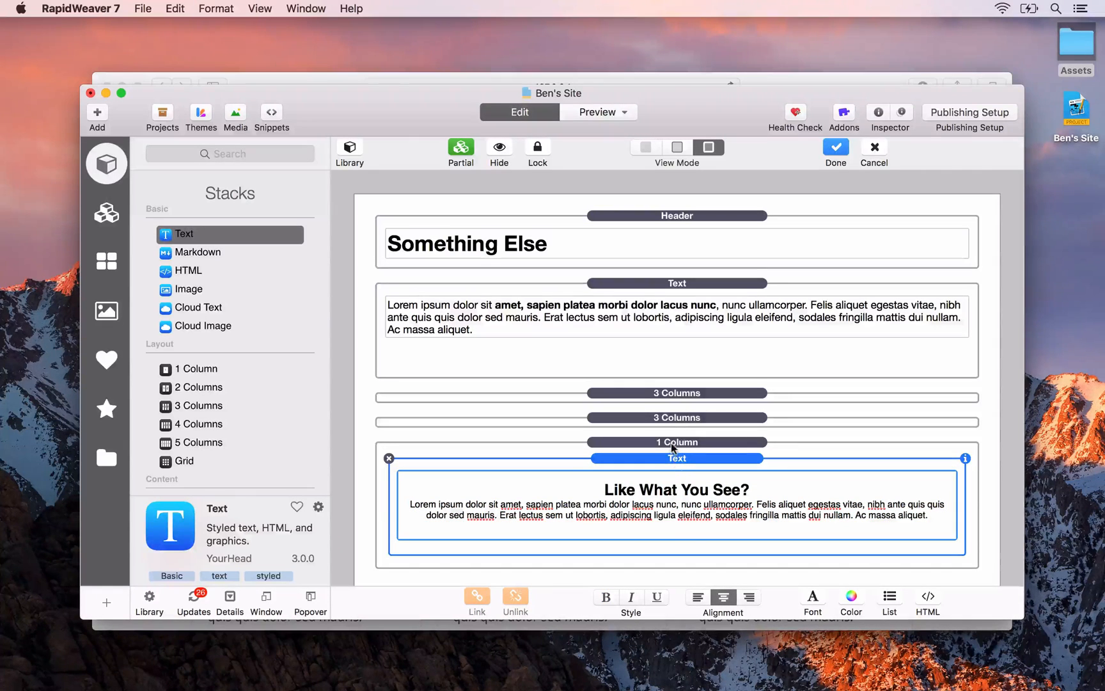
Show the 1 Column stack's settings and set its padding to 20px
{"action": "left_click", "coordinate": [673, 445]}
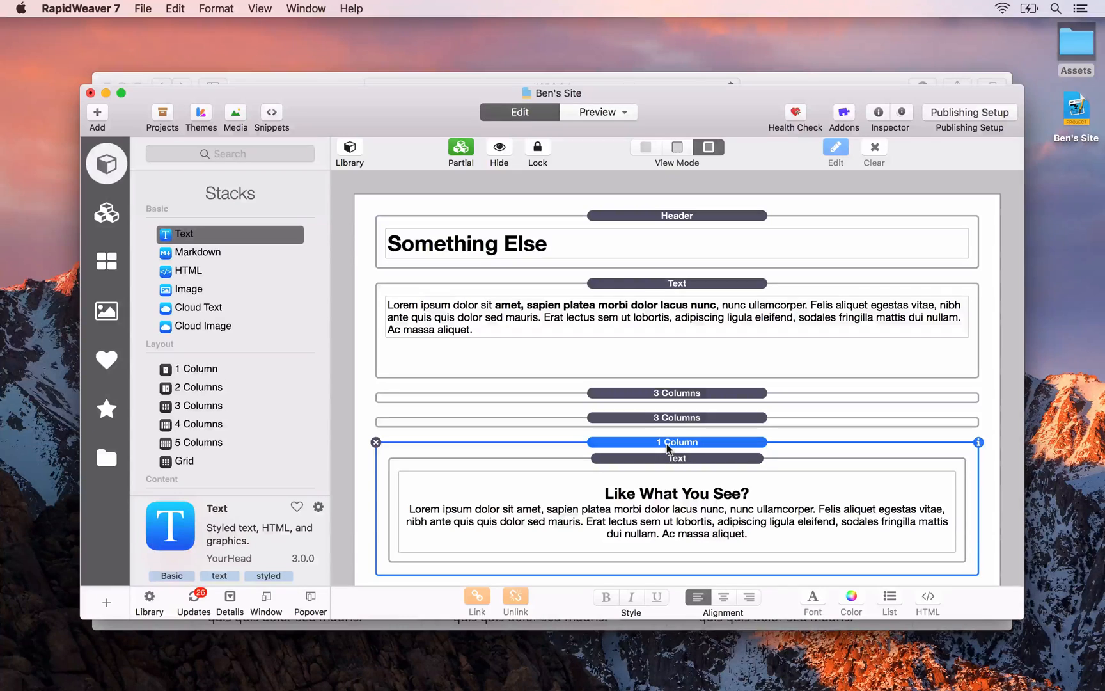
{"action": "left_click", "coordinate": [350, 151]}
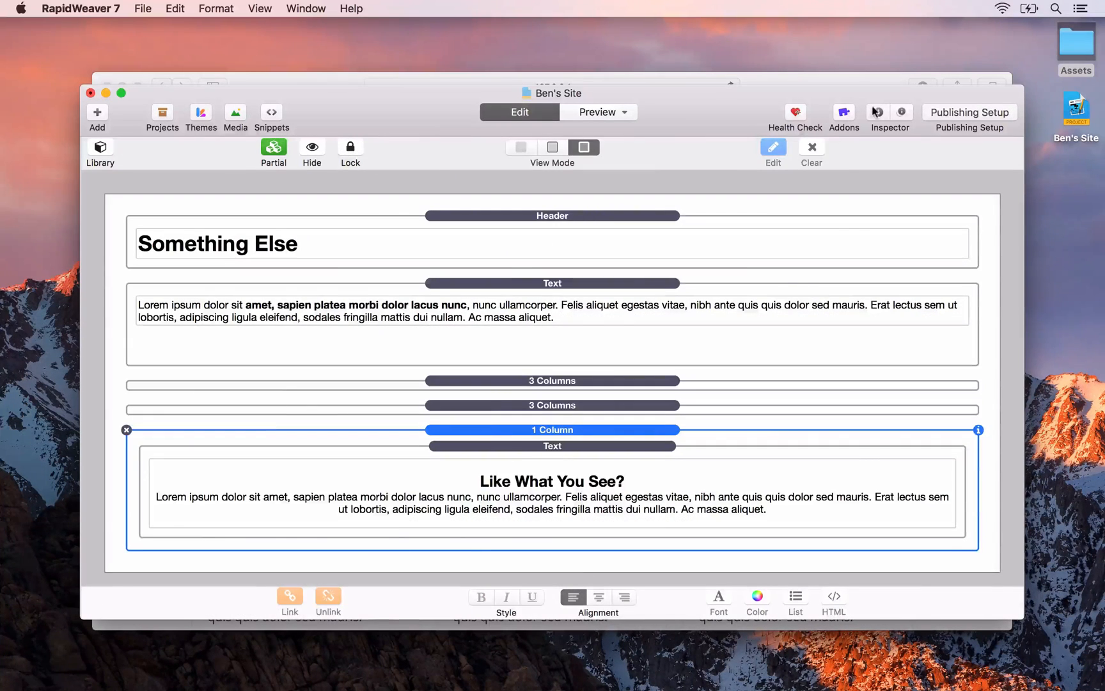
{"action": "left_click", "coordinate": [876, 112]}
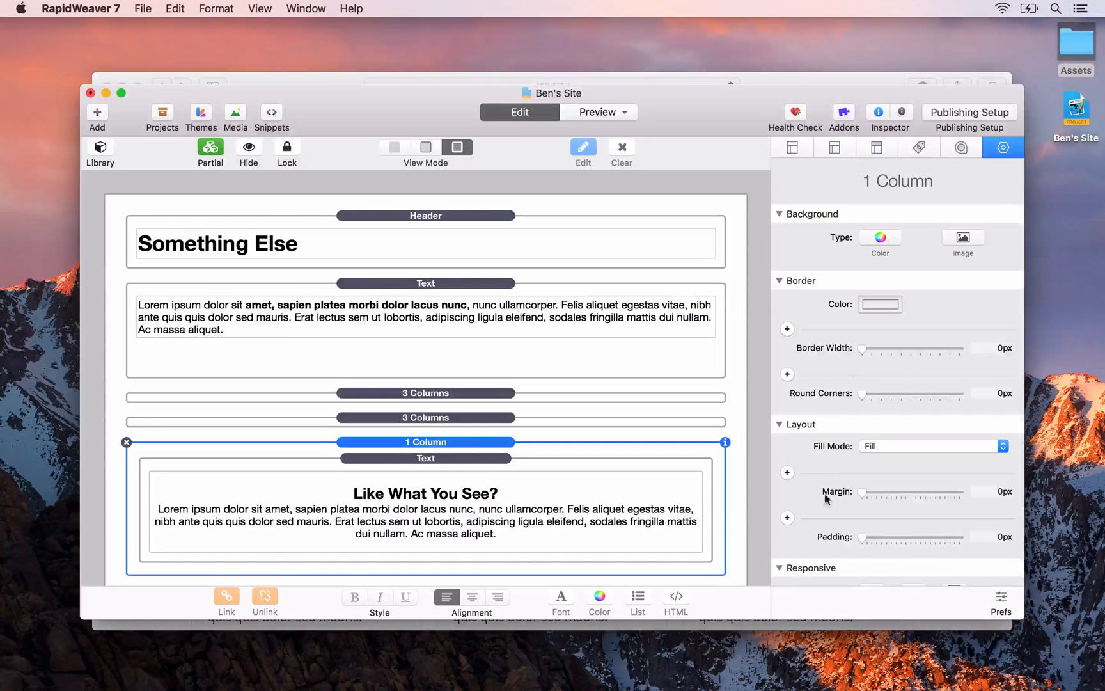
{"action": "scroll", "coordinate": [825, 490], "scroll_direction": "down", "scroll_amount": 2}
{"action": "left_click_drag", "start_coordinate": [861, 497], "coordinate": [980, 499]}
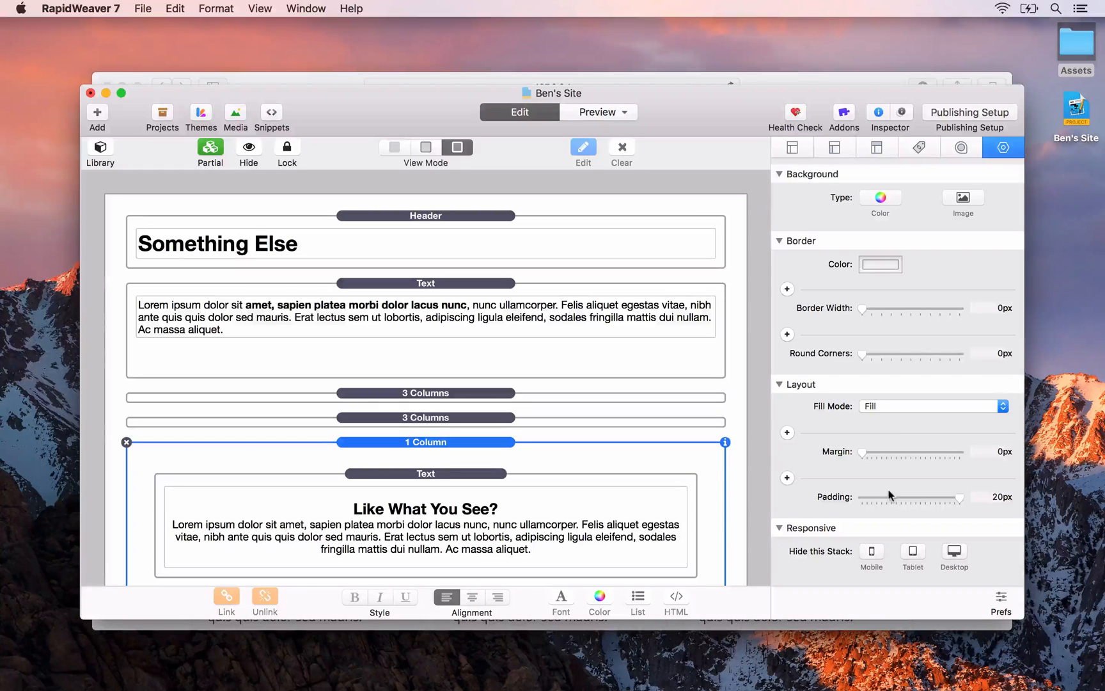
Give the 1 Column stack a background in the saved light blue swatch at 10% opacity and set its round corners to 3px
{"action": "left_click", "coordinate": [880, 198]}
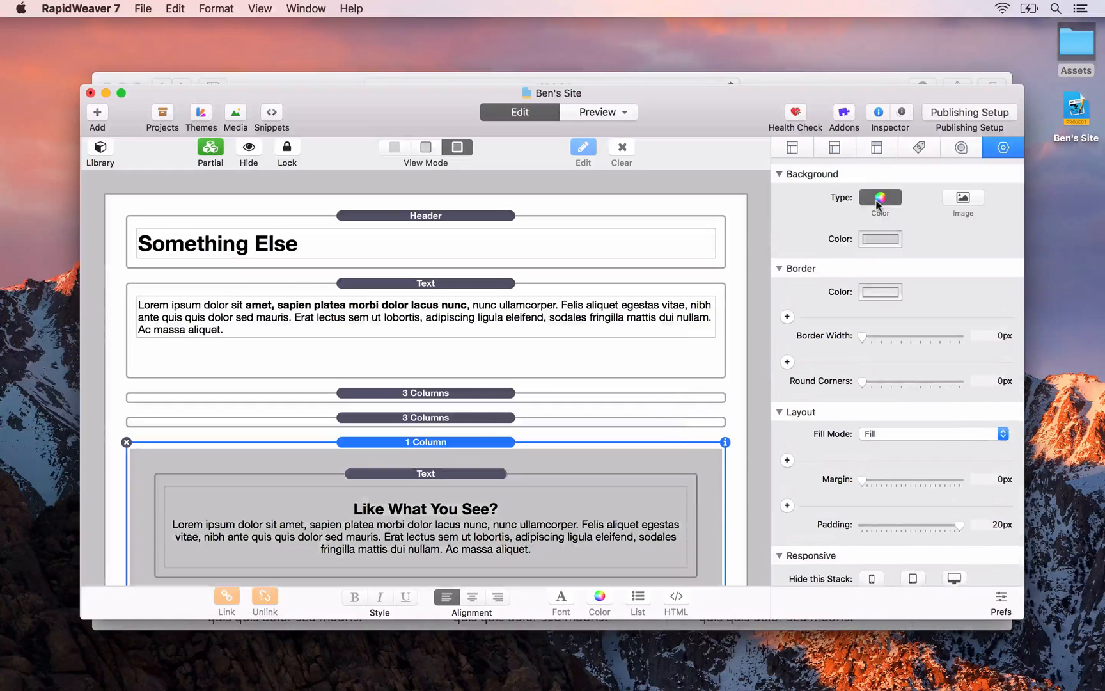
{"action": "left_click", "coordinate": [877, 239]}
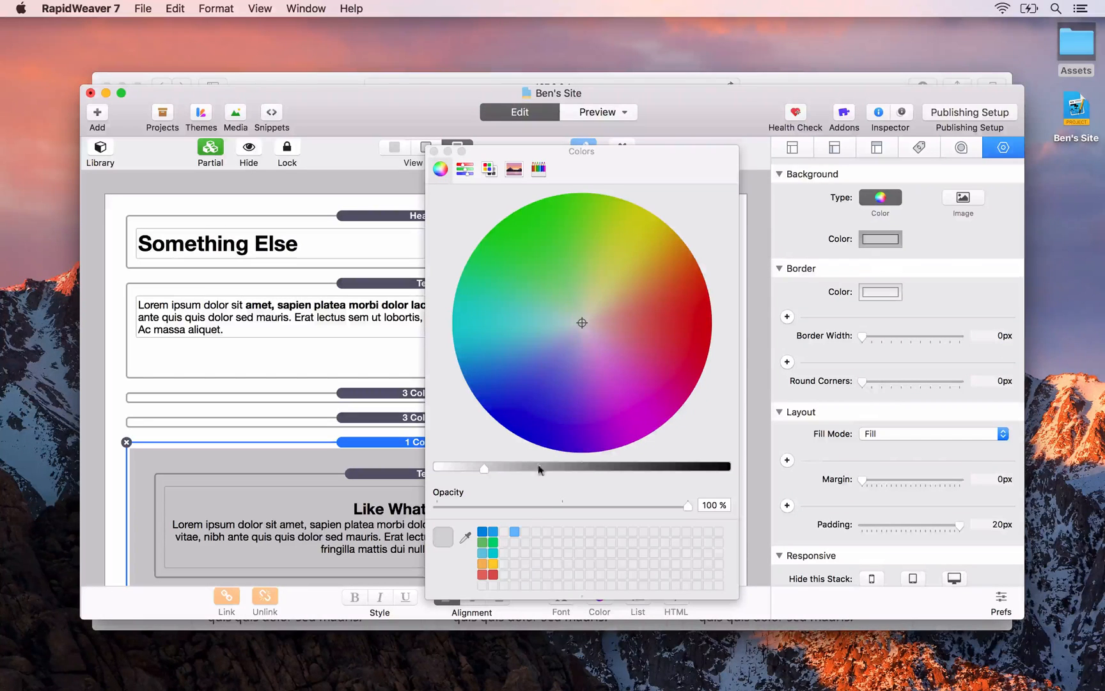
{"action": "left_click", "coordinate": [515, 533]}
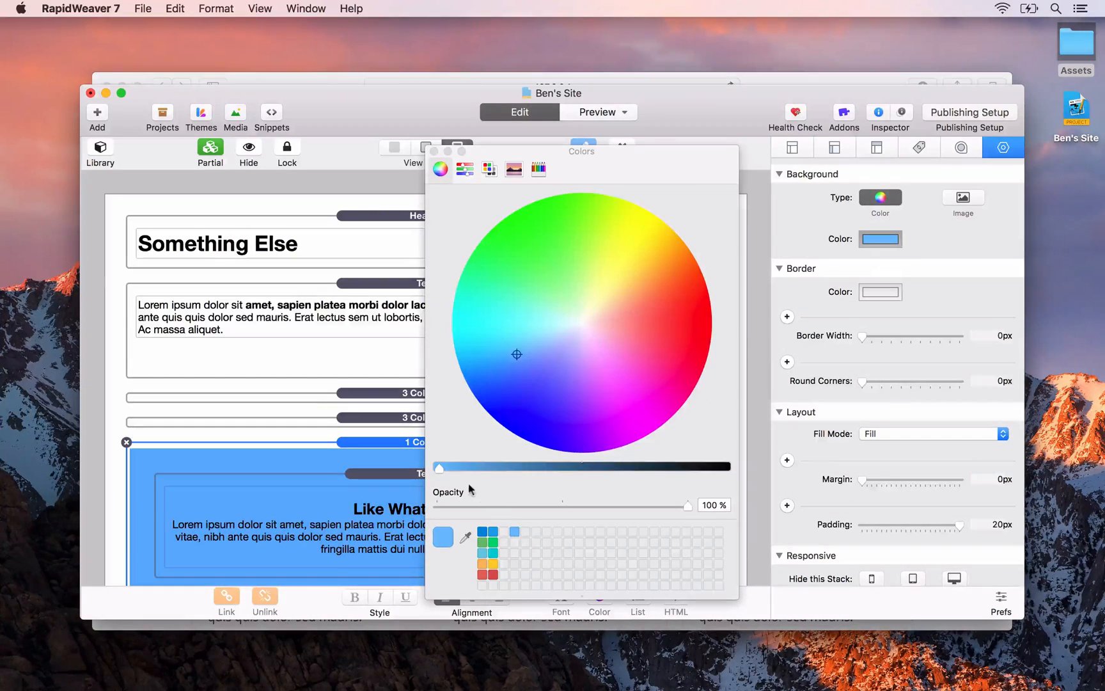
{"action": "left_click_drag", "start_coordinate": [688, 506], "coordinate": [465, 510]}
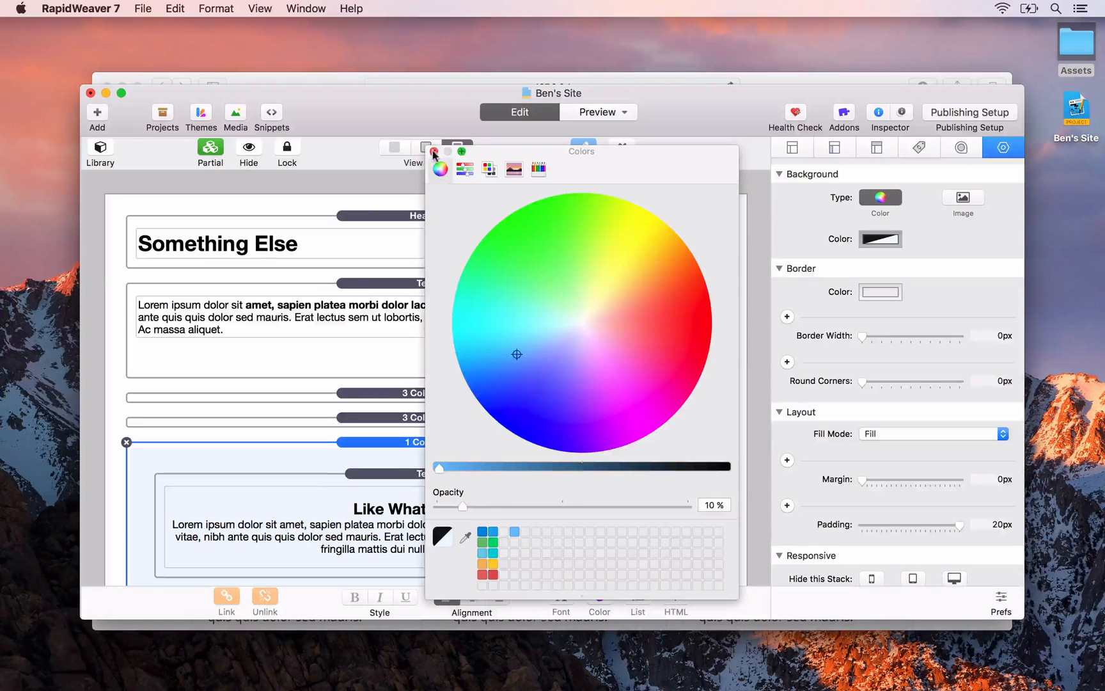
{"action": "left_click", "coordinate": [434, 150]}
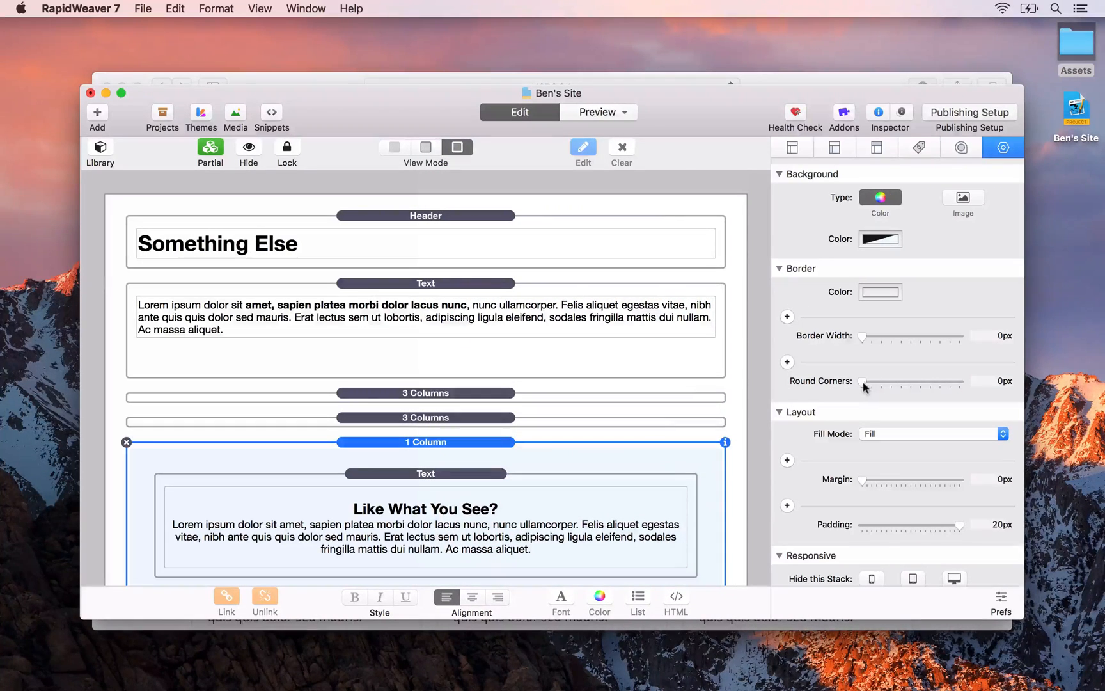
{"action": "left_click_drag", "start_coordinate": [866, 381], "coordinate": [896, 383]}
Switch to Safari, reload the Work page to check the "Like What You See?" box, and return to RapidWeaver
{"action": "key", "text": "super+Tab"}
{"action": "key", "text": "super+r"}
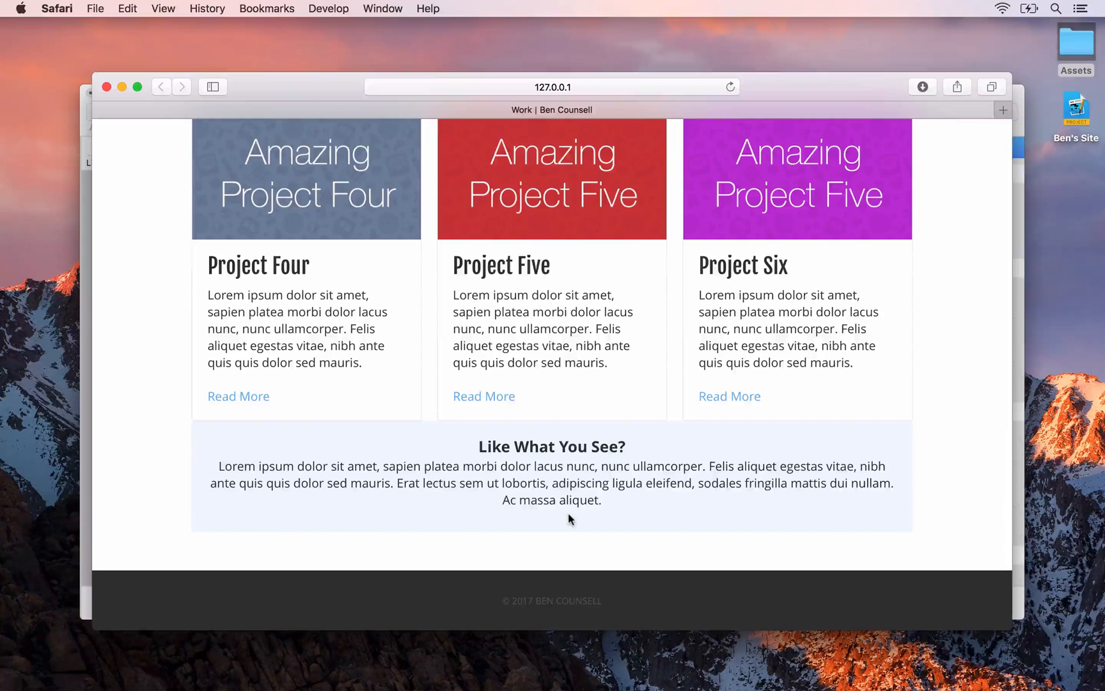
{"action": "key", "text": "super+Tab"}
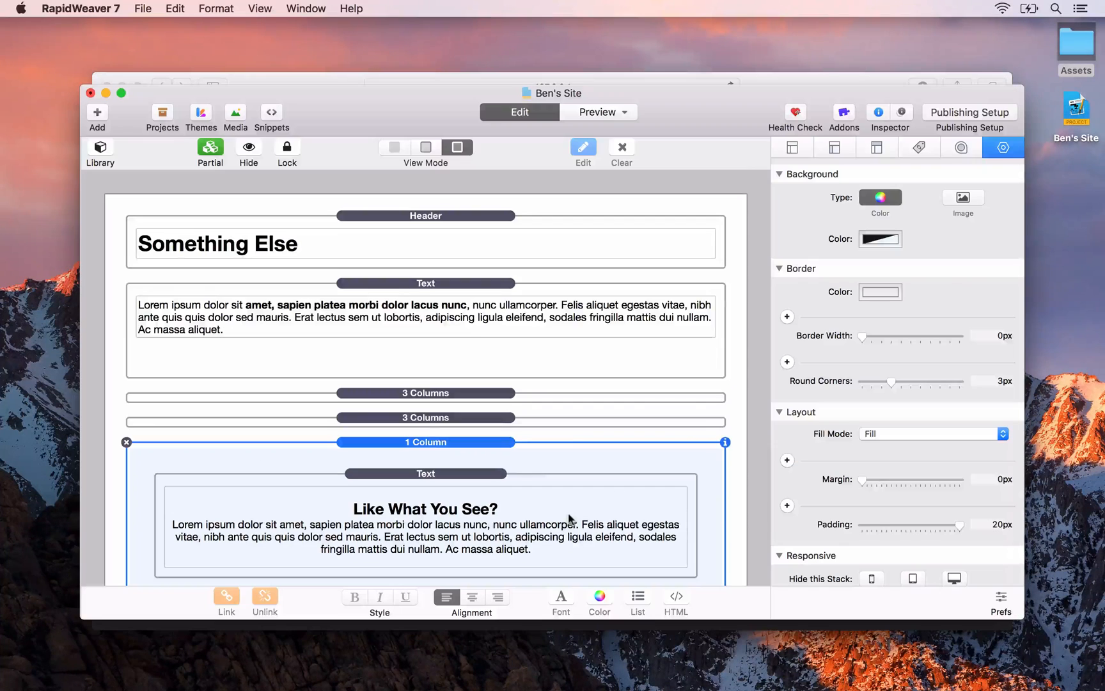
Add a "Contact Me" line beneath the "Like What You See?" paragraph, separated from it by a blank line
{"action": "scroll", "coordinate": [509, 425], "scroll_direction": "down", "scroll_amount": 2}
{"action": "double_click", "coordinate": [497, 494]}
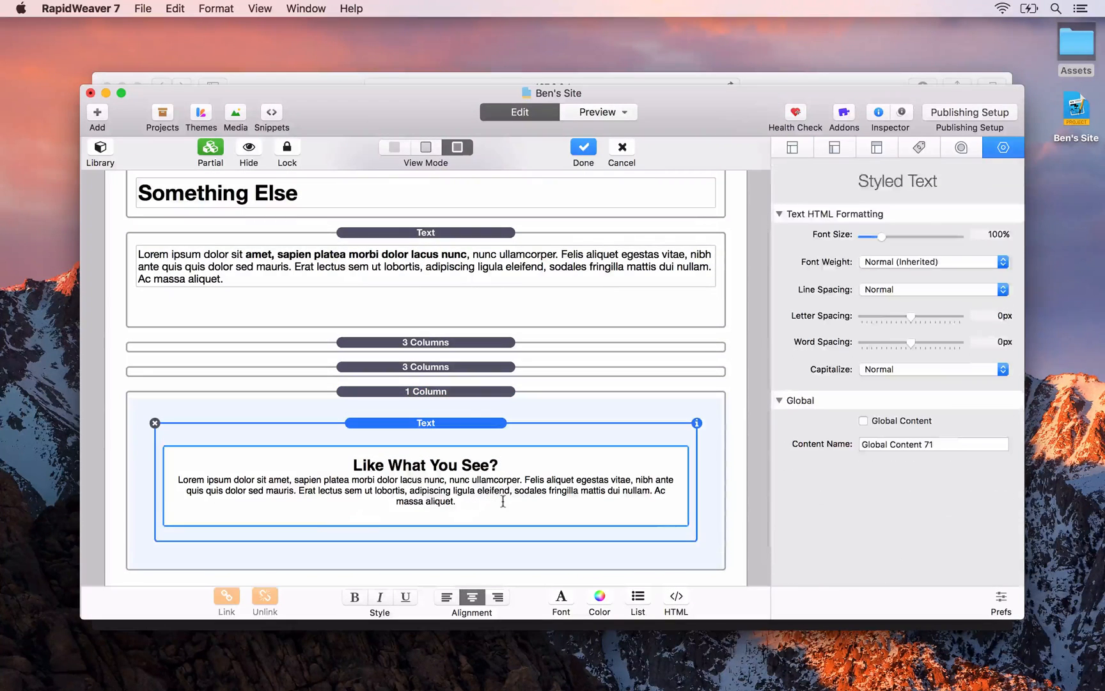
{"action": "key", "text": "Return"}
{"action": "key", "text": "Return"}
{"action": "type", "text": "Co"}
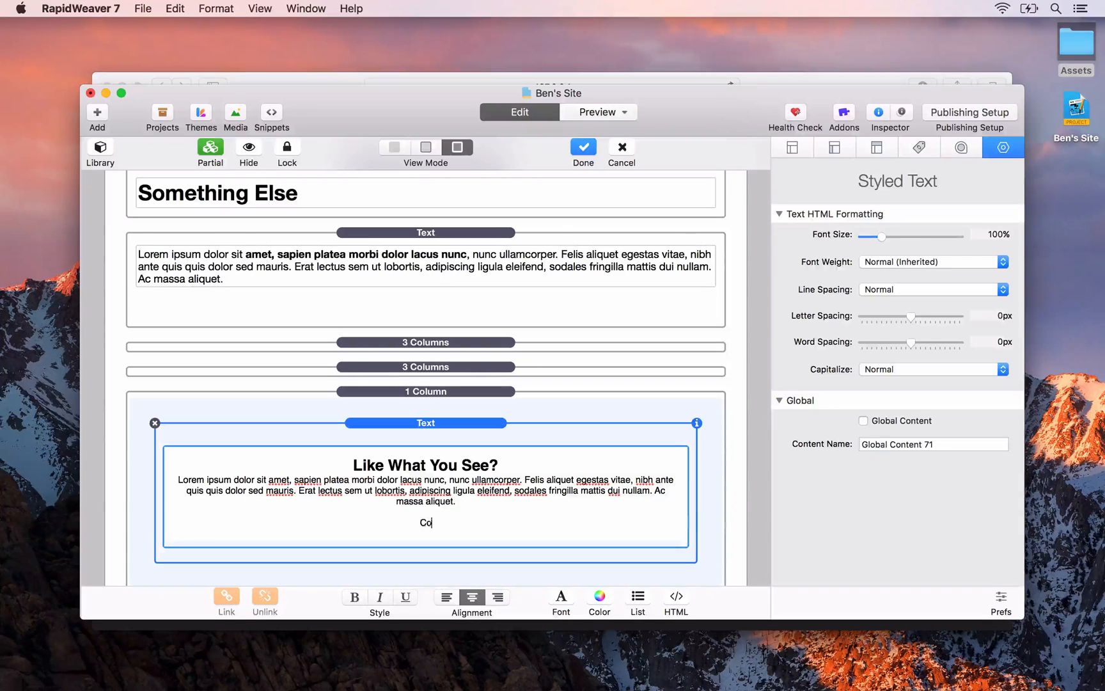
{"action": "type", "text": "ntact Me"}
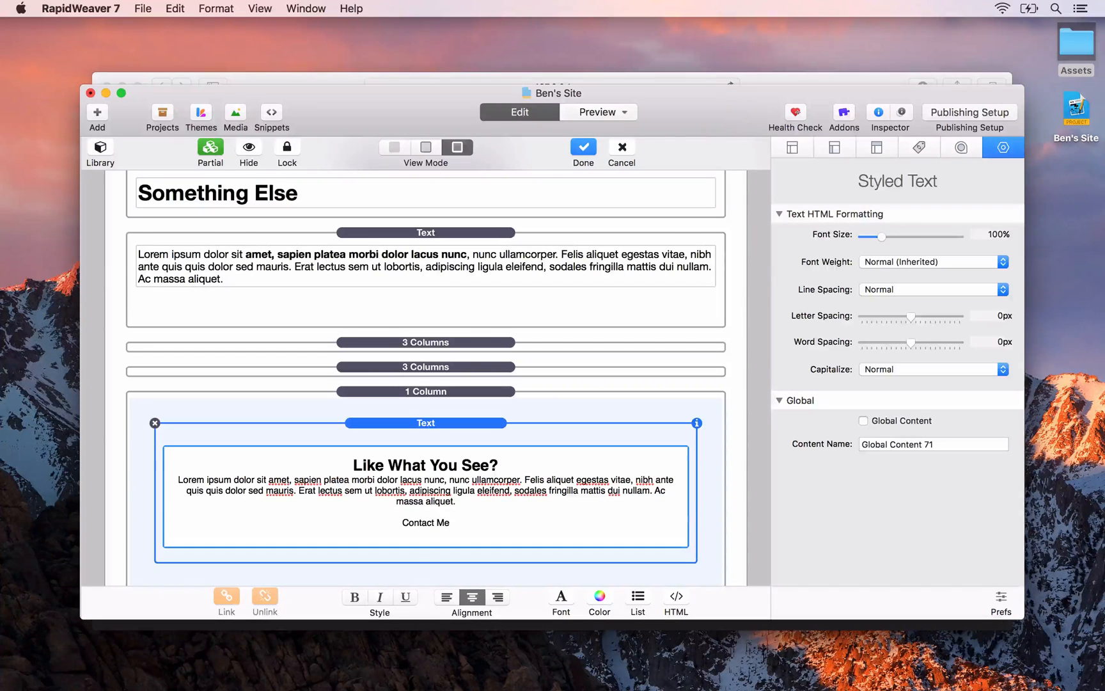
Link the "Contact Me" text to the site's Contact page and finish editing the text
{"action": "key", "text": "super+shift+Left"}
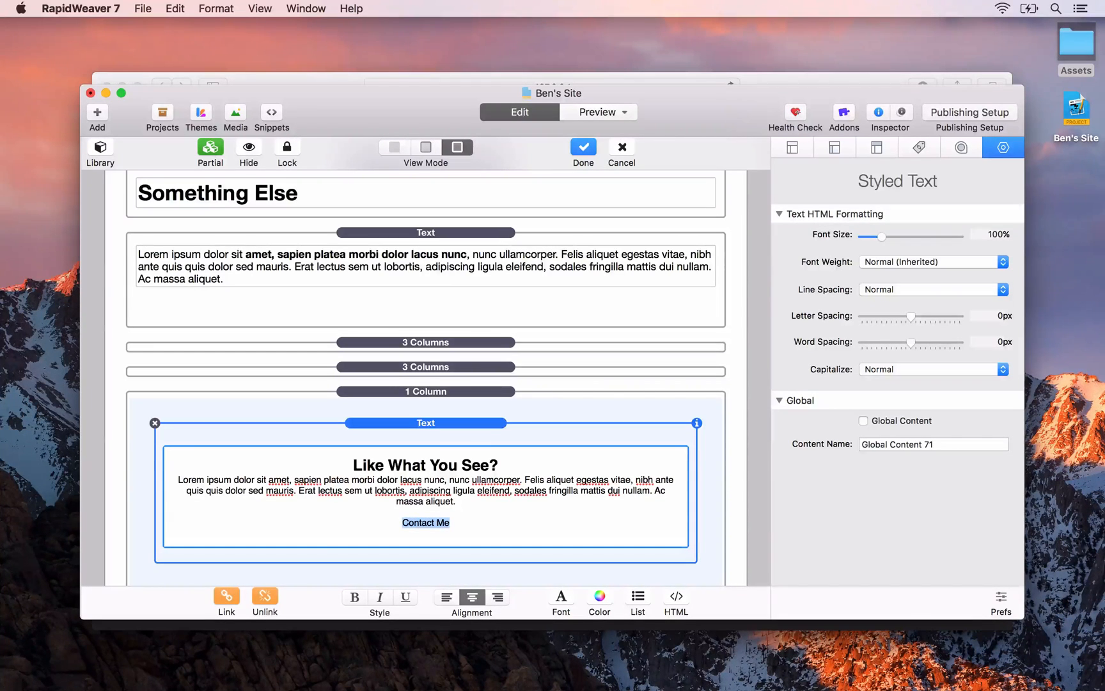
{"action": "left_click", "coordinate": [226, 596]}
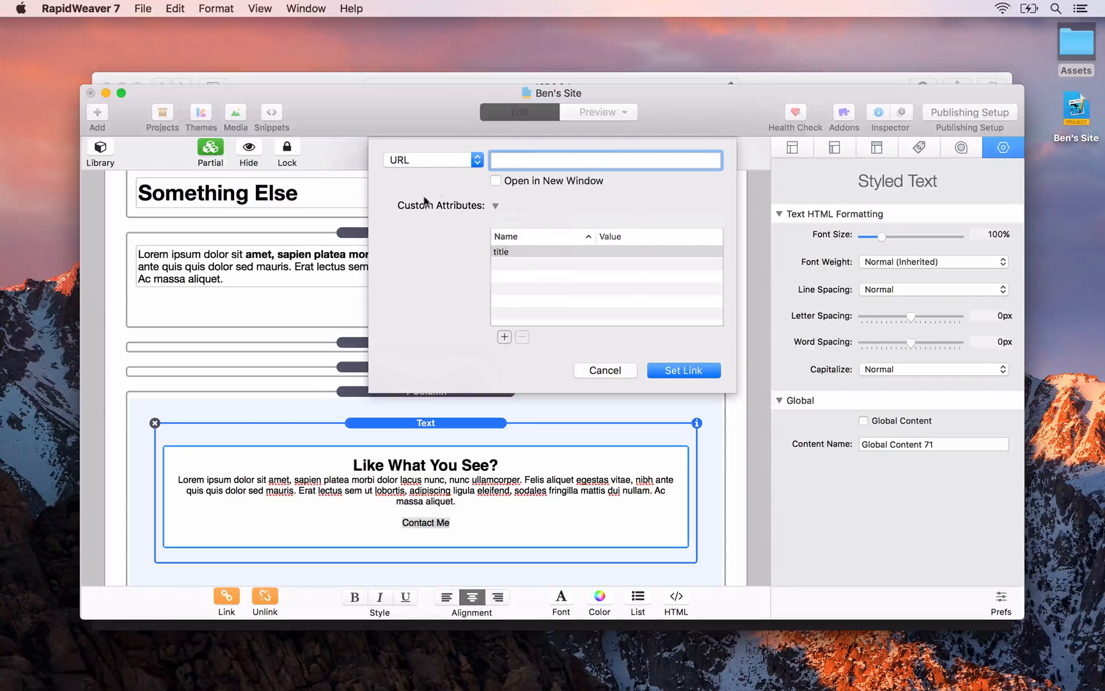
{"action": "left_click", "coordinate": [452, 162]}
{"action": "mouse_move", "coordinate": [408, 188]}
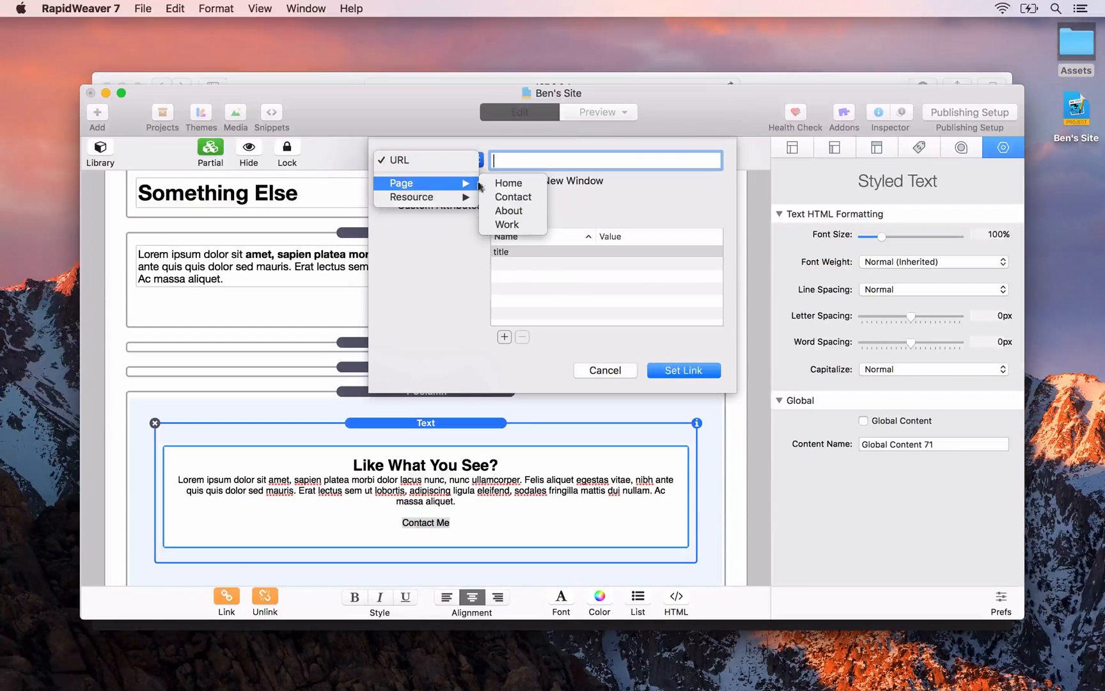
{"action": "left_click", "coordinate": [513, 197]}
{"action": "left_click", "coordinate": [683, 370]}
{"action": "left_click", "coordinate": [577, 416]}
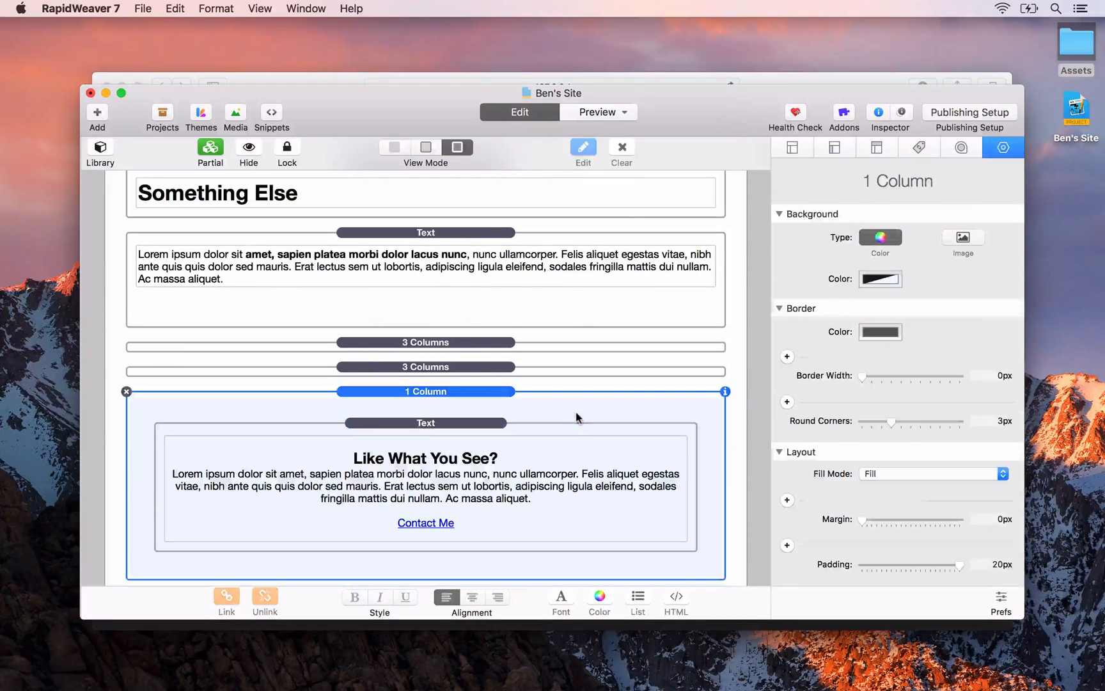
Switch to Safari, reload the Work page, test the "Contact Me" link and go back to the Work page
{"action": "key", "text": "super+Tab"}
{"action": "key", "text": "super+r"}
{"action": "scroll", "coordinate": [576, 418], "scroll_direction": "down", "scroll_amount": 1}
{"action": "scroll", "coordinate": [576, 418], "scroll_direction": "down", "scroll_amount": 1}
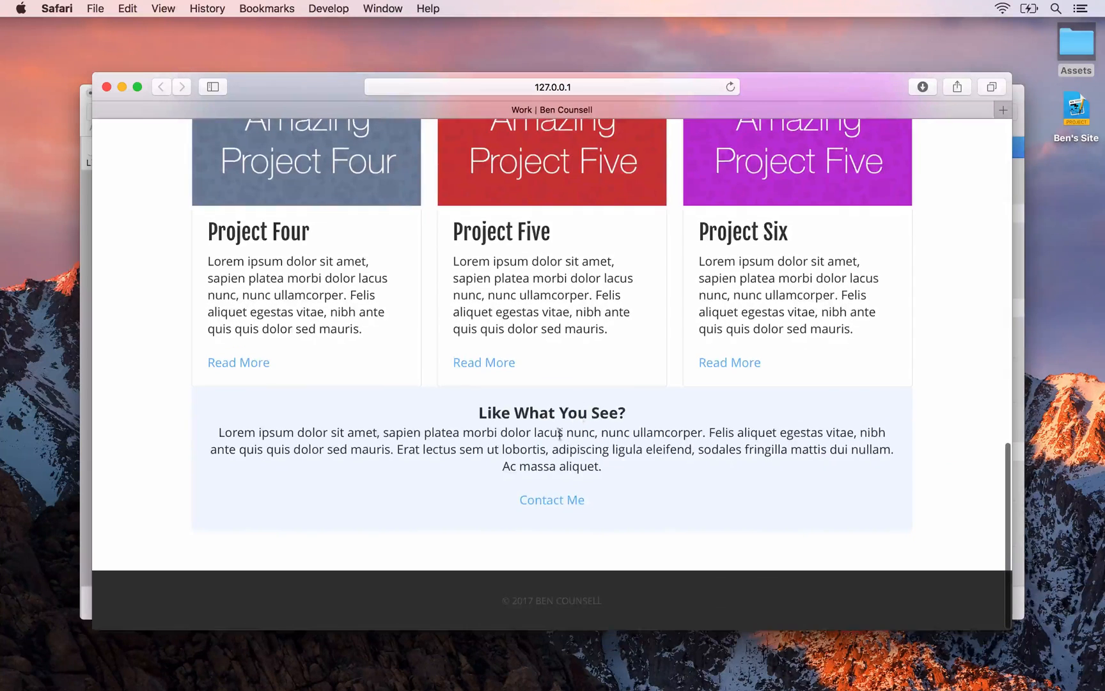
{"action": "left_click", "coordinate": [551, 504]}
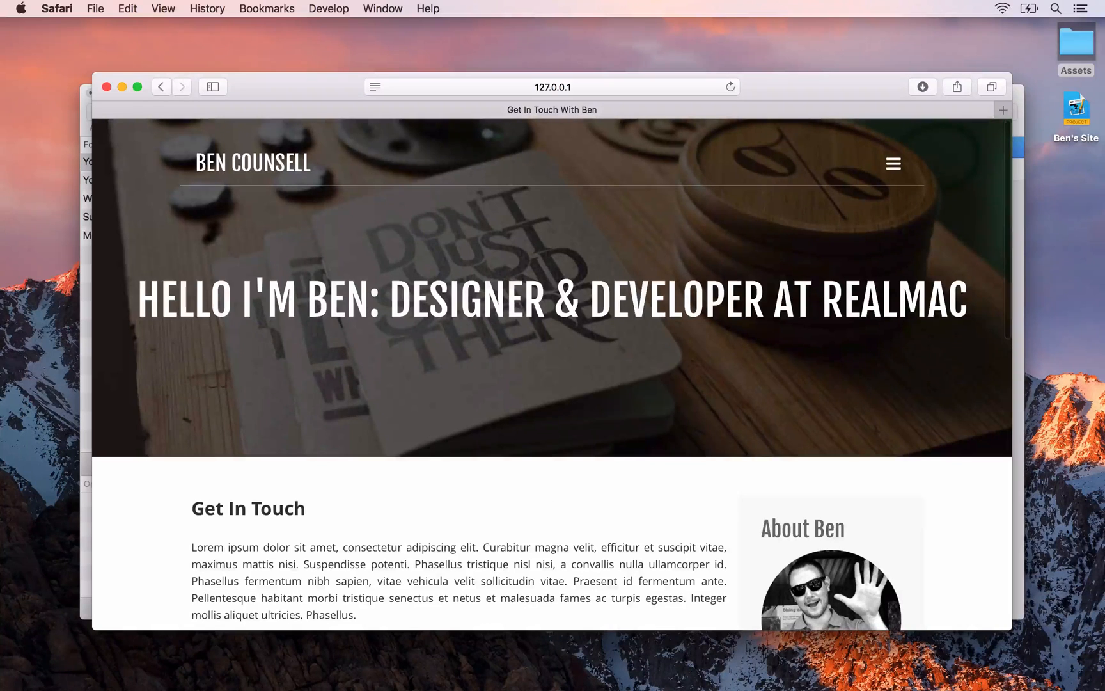
{"action": "left_click", "coordinate": [162, 89]}
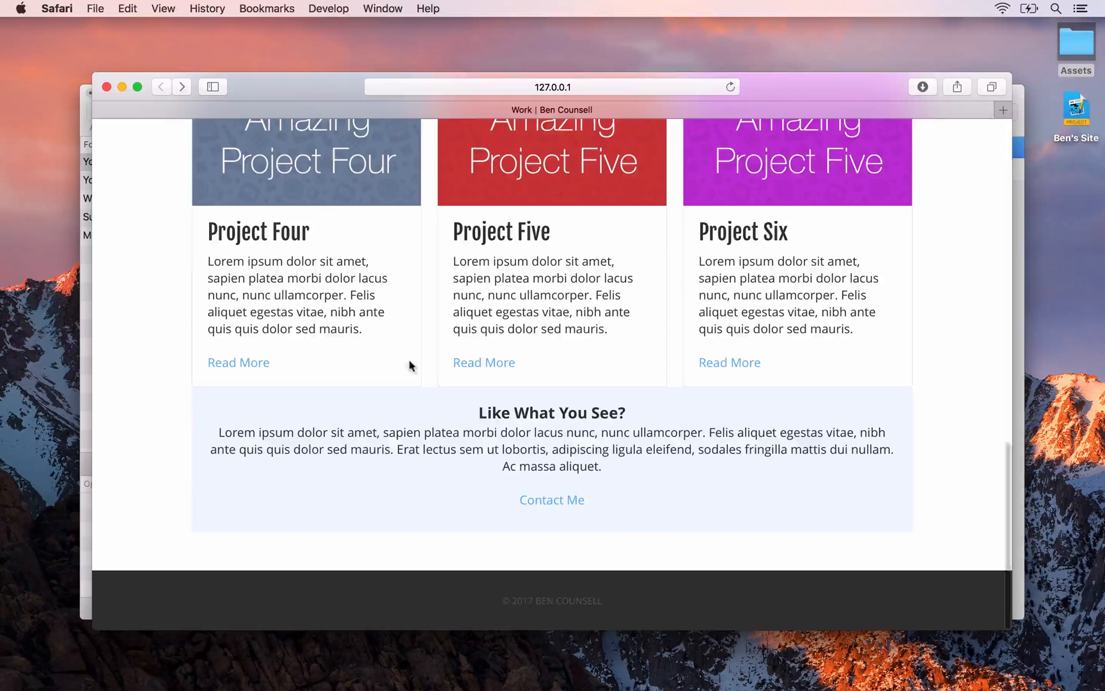
Check the spacing between the lower row of project cards and the "Like What You See?" box
{"action": "scroll", "coordinate": [421, 383], "scroll_direction": "up", "scroll_amount": 3}
{"action": "scroll", "coordinate": [422, 378], "scroll_direction": "up", "scroll_amount": 2}
{"action": "scroll", "coordinate": [421, 378], "scroll_direction": "down", "scroll_amount": 1}
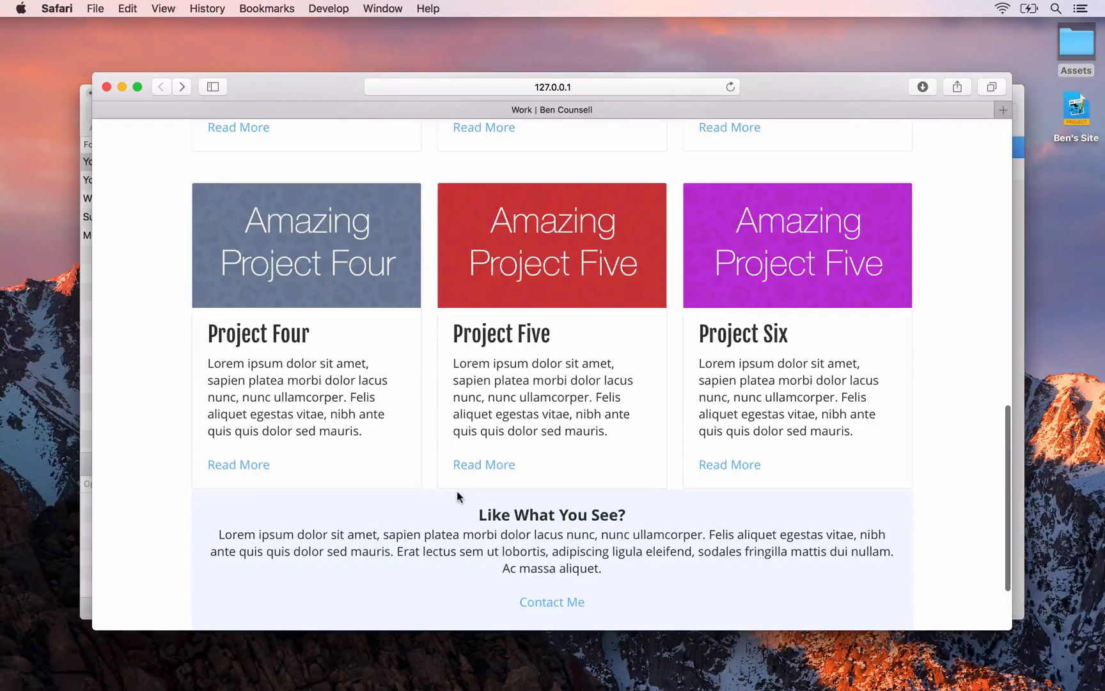
Return to RapidWeaver, show the page list and open the Work page for editing
{"action": "key", "text": "super+Tab"}
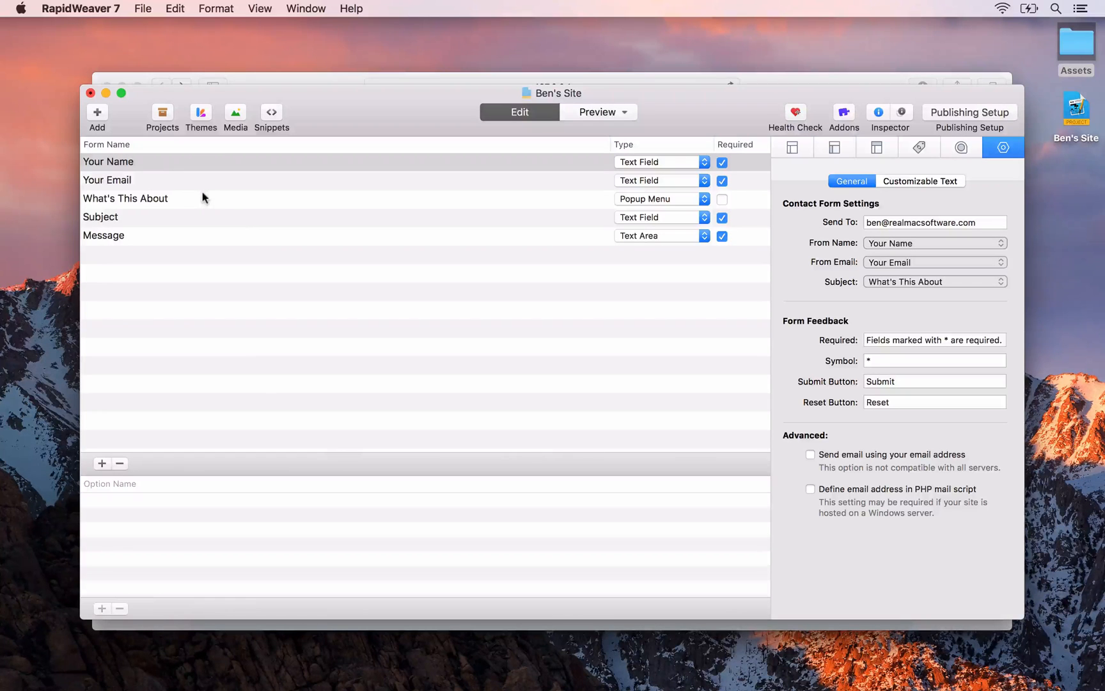
{"action": "key", "text": "ctrl+super+s"}
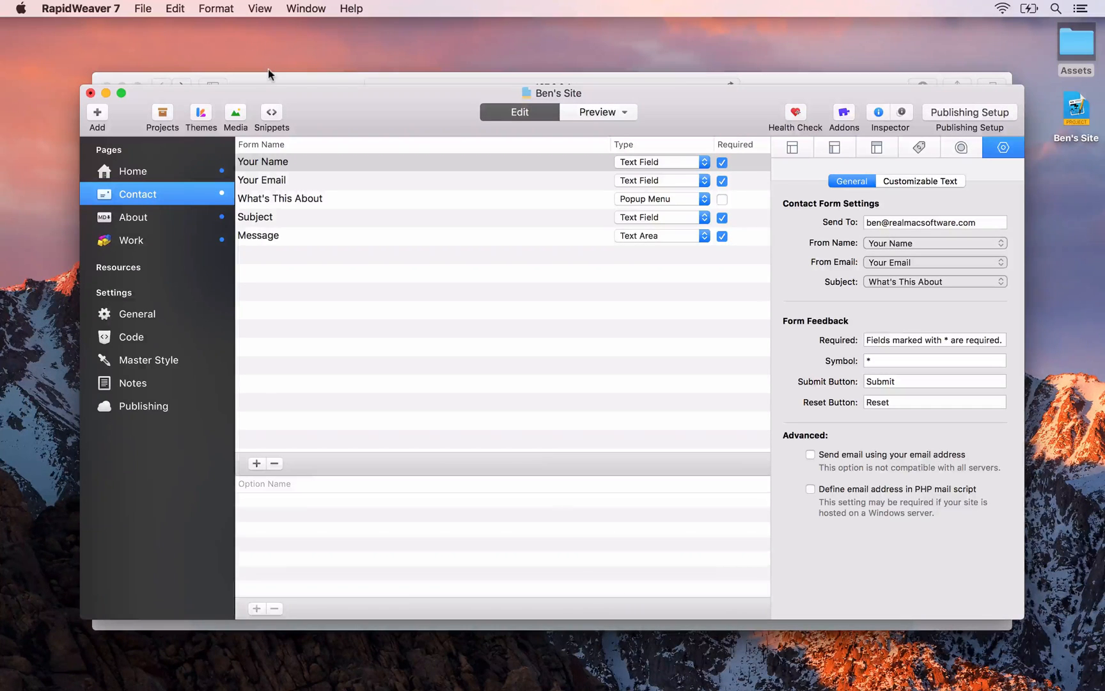
{"action": "left_click", "coordinate": [142, 240]}
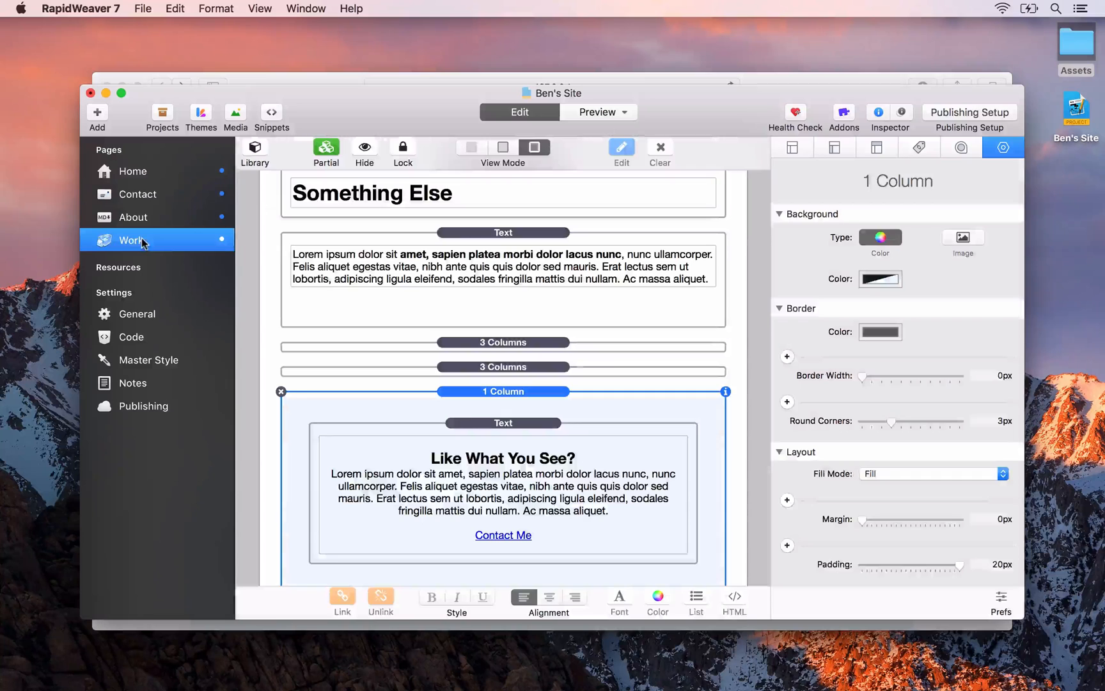
Hide the page list and set the bottom margin of the lower 3 Columns stack to 40 px
{"action": "key", "text": "ctrl+super+s"}
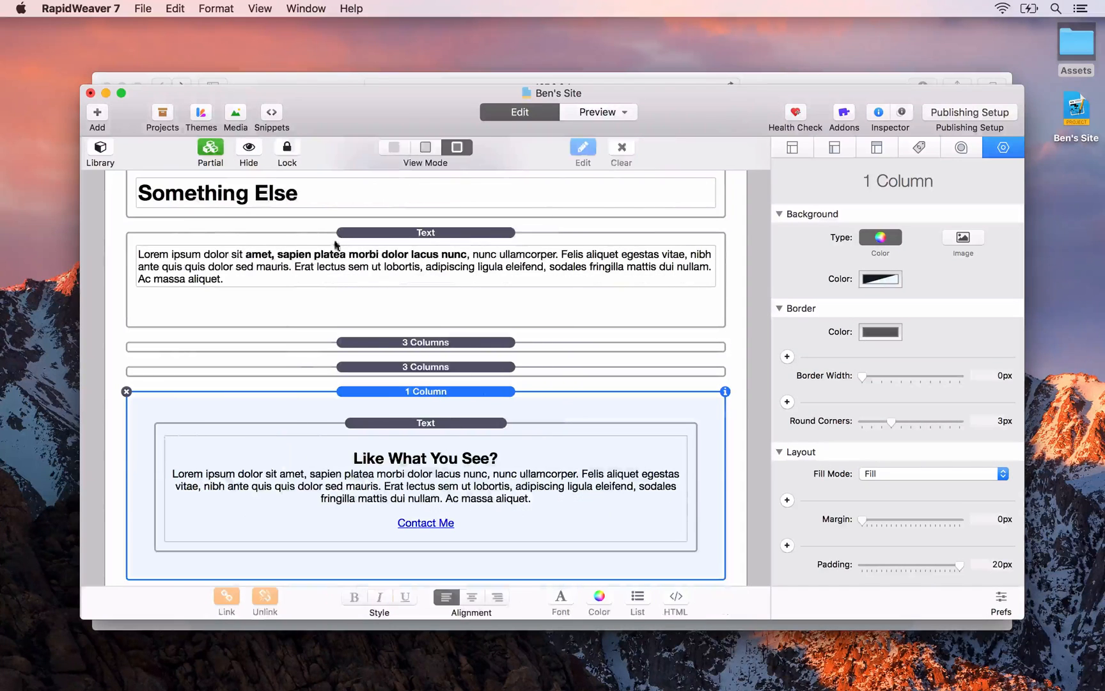
{"action": "left_click", "coordinate": [429, 365]}
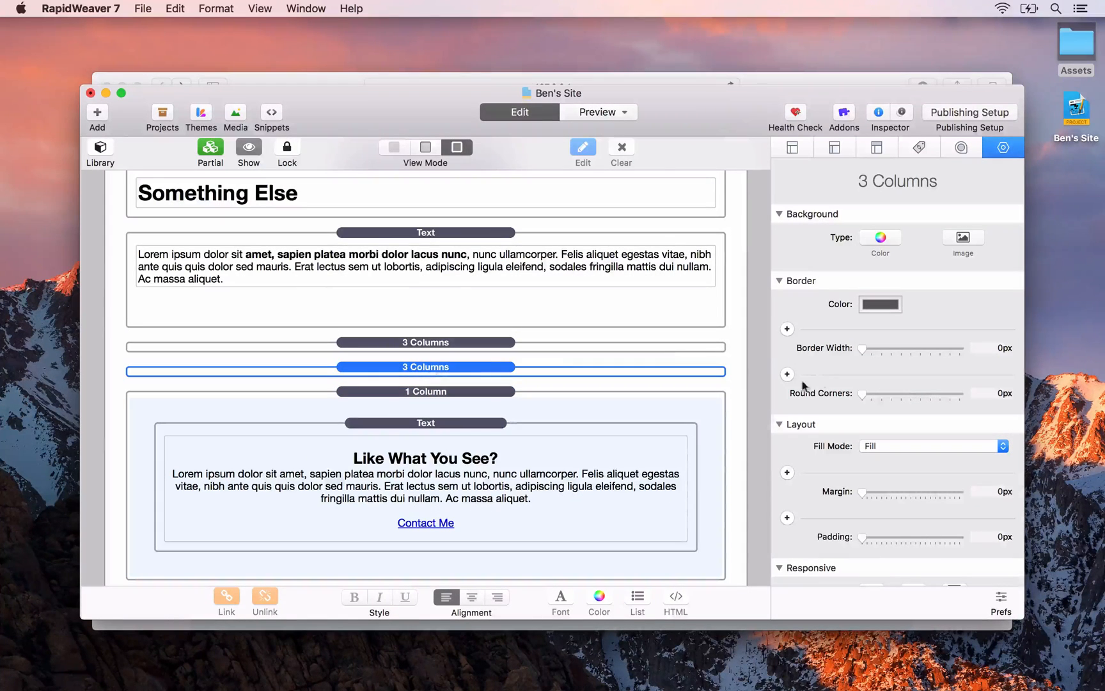
{"action": "left_click", "coordinate": [786, 473]}
{"action": "left_click", "coordinate": [912, 493]}
{"action": "type", "text": "40"}
{"action": "key", "text": "Tab"}
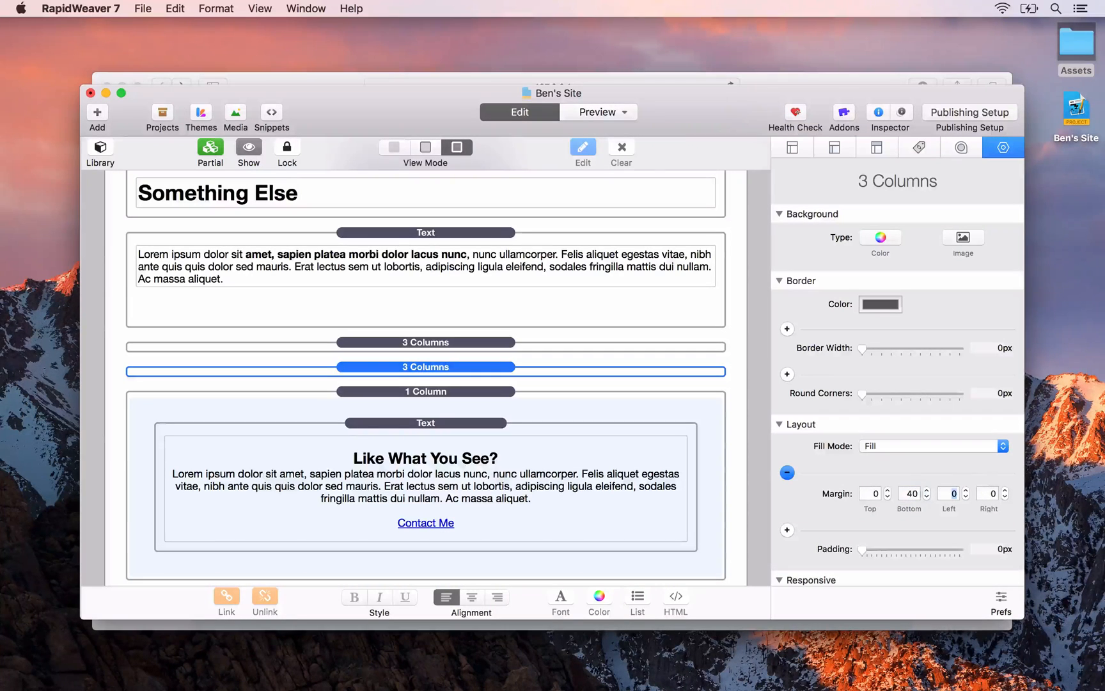
Switch to Safari, reload the Work page and check the gap above the "Like What You See?" box
{"action": "key", "text": "super+Tab"}
{"action": "key", "text": "super+r"}
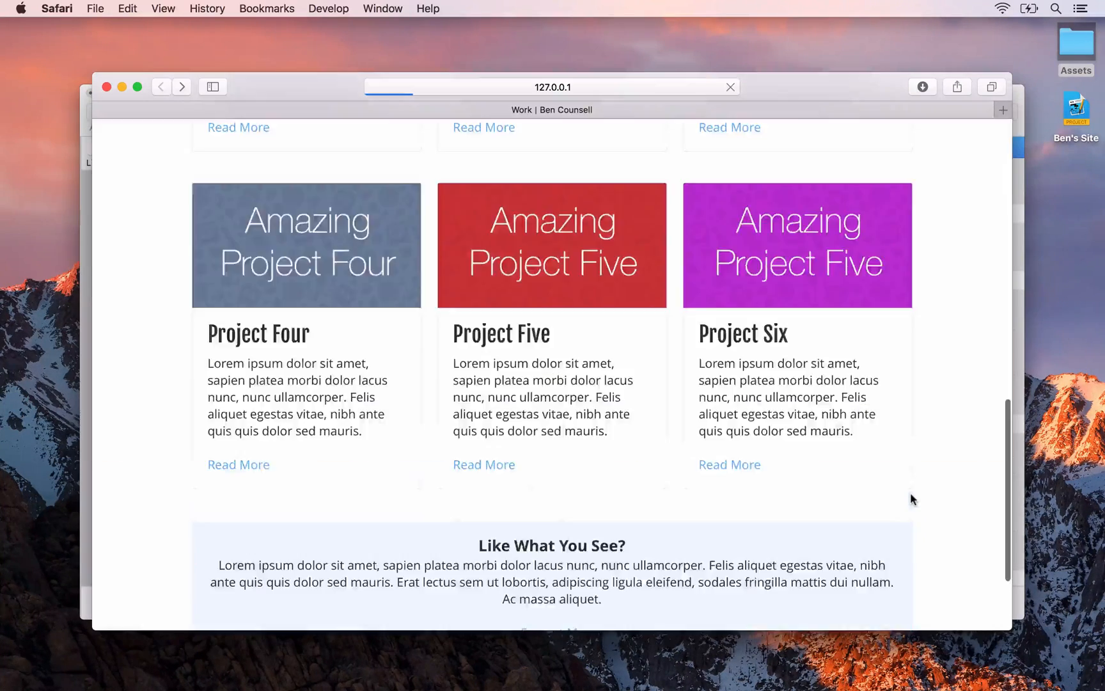
{"action": "scroll", "coordinate": [910, 492], "scroll_direction": "up", "scroll_amount": 15}
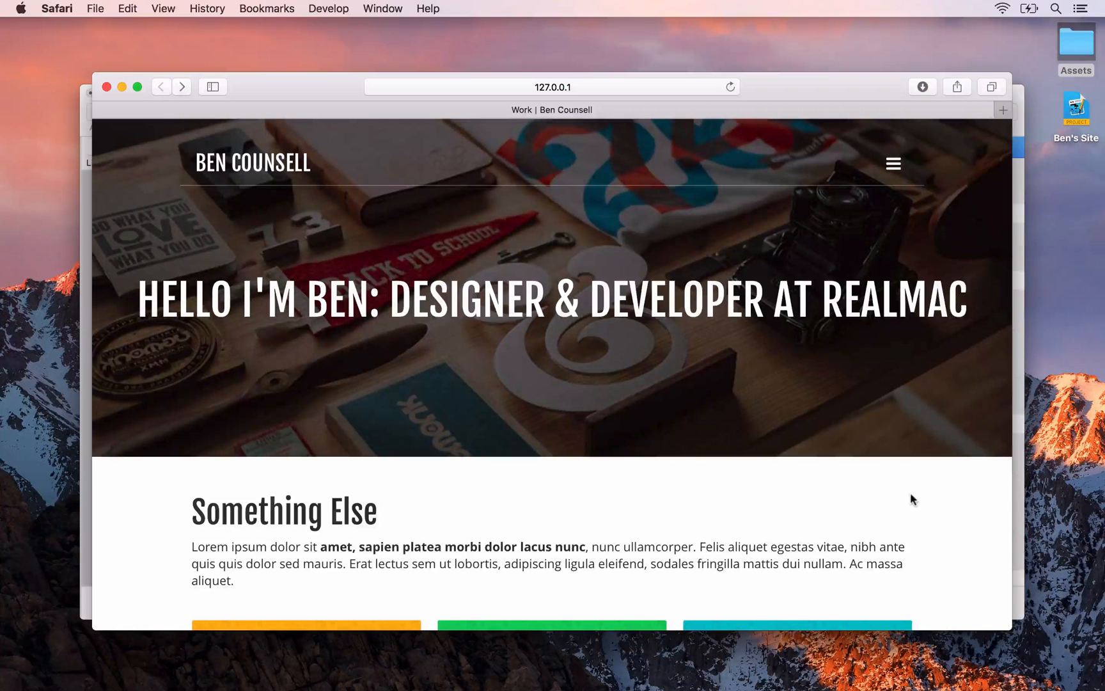
Open the Home page from the site navigation and review its text sections
{"action": "left_click", "coordinate": [893, 163]}
{"action": "left_click", "coordinate": [221, 373]}
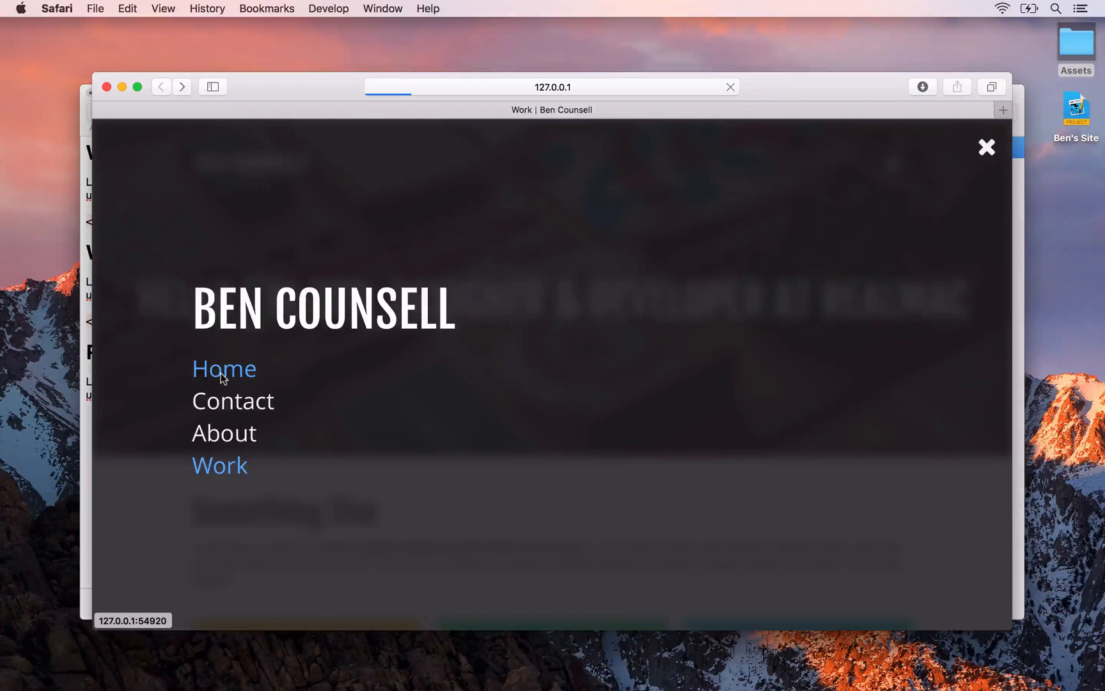
{"action": "scroll", "coordinate": [221, 373], "scroll_direction": "down", "scroll_amount": 5}
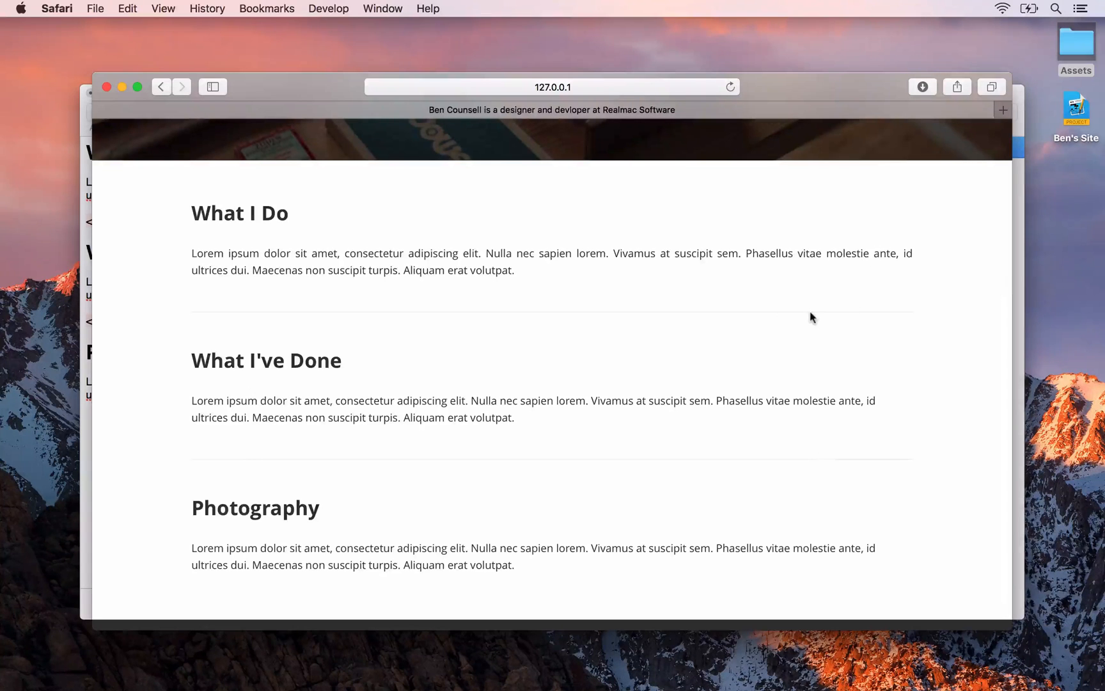
{"action": "scroll", "coordinate": [810, 317], "scroll_direction": "up", "scroll_amount": 1}
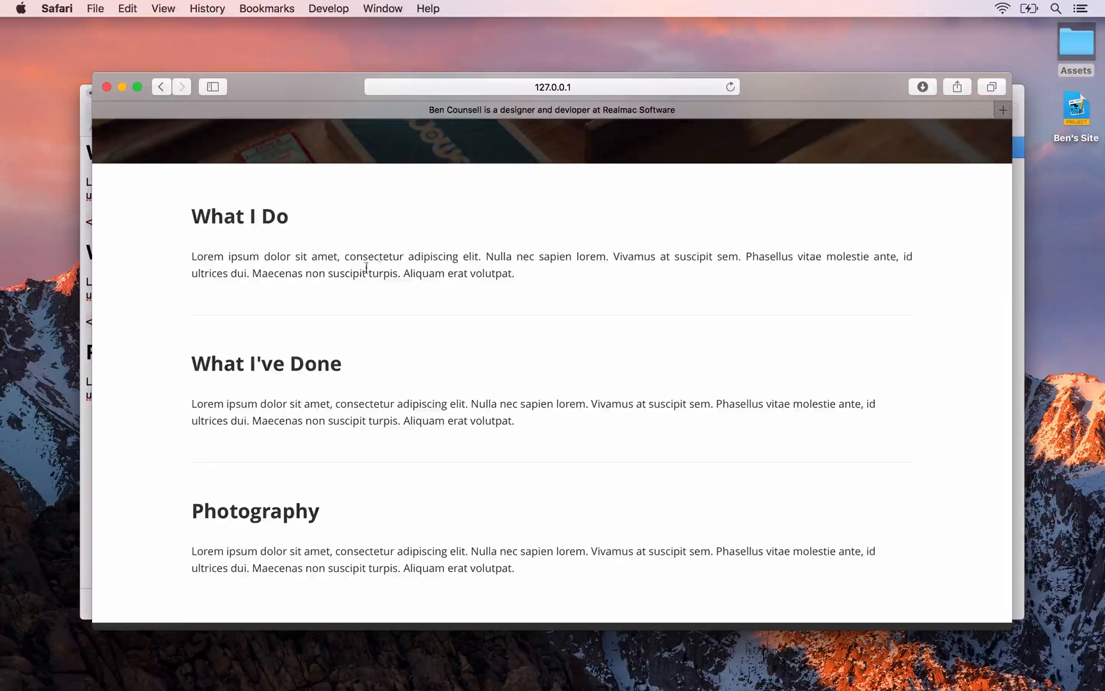
{"action": "scroll", "coordinate": [483, 307], "scroll_direction": "up", "scroll_amount": 5}
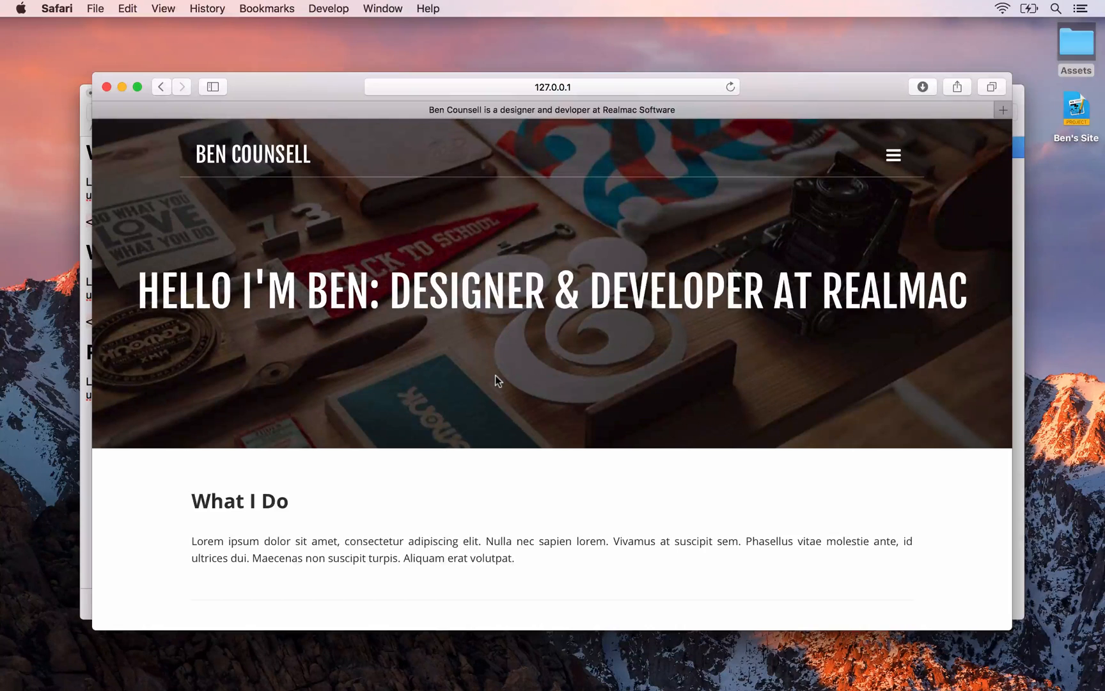
Open the Contact page from the site navigation and review its intro text, sidebar and contact form
{"action": "left_click", "coordinate": [893, 154]}
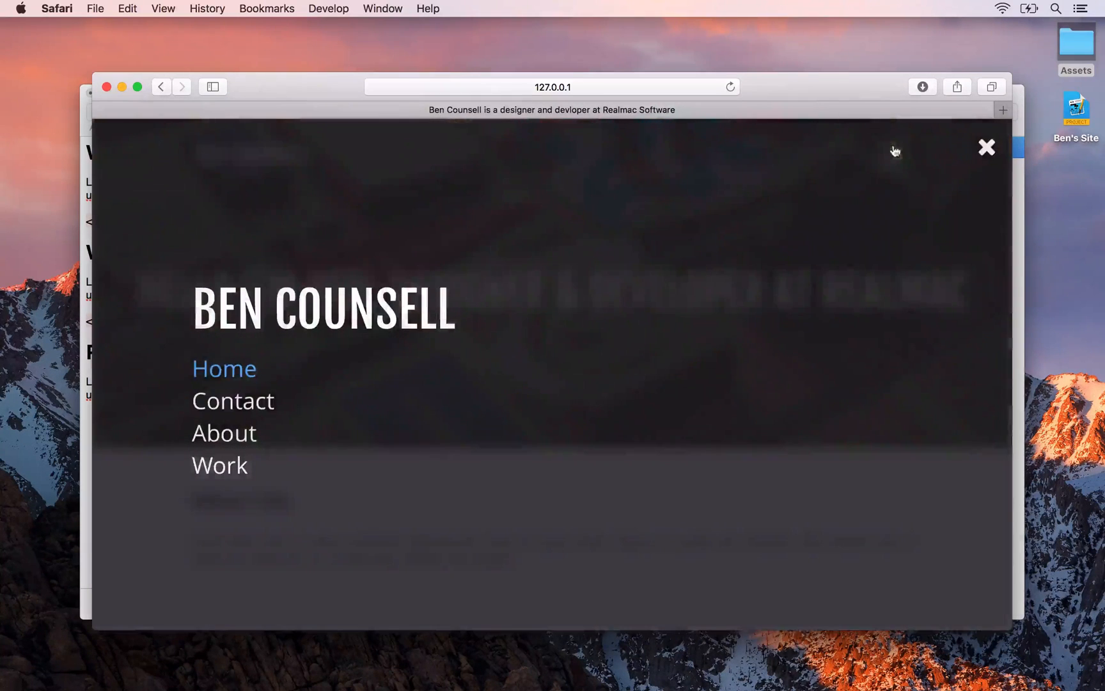
{"action": "left_click", "coordinate": [234, 400]}
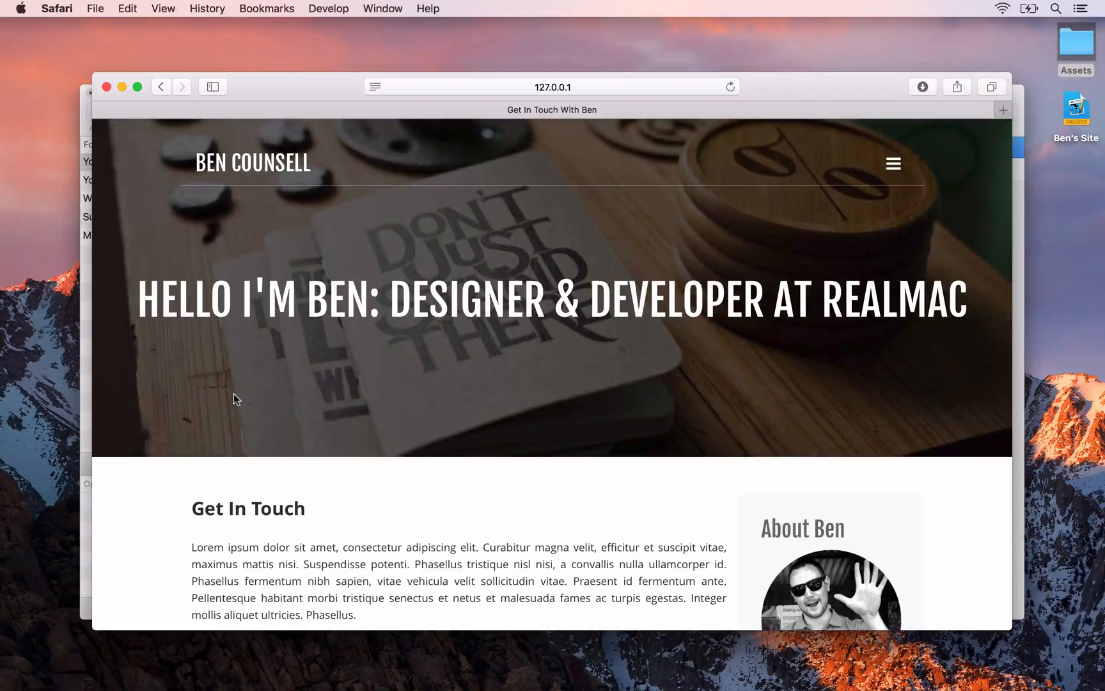
{"action": "scroll", "coordinate": [233, 394], "scroll_direction": "down", "scroll_amount": 5}
{"action": "left_click_drag", "start_coordinate": [192, 271], "coordinate": [255, 359]}
{"action": "scroll", "coordinate": [253, 275], "scroll_direction": "down", "scroll_amount": 3}
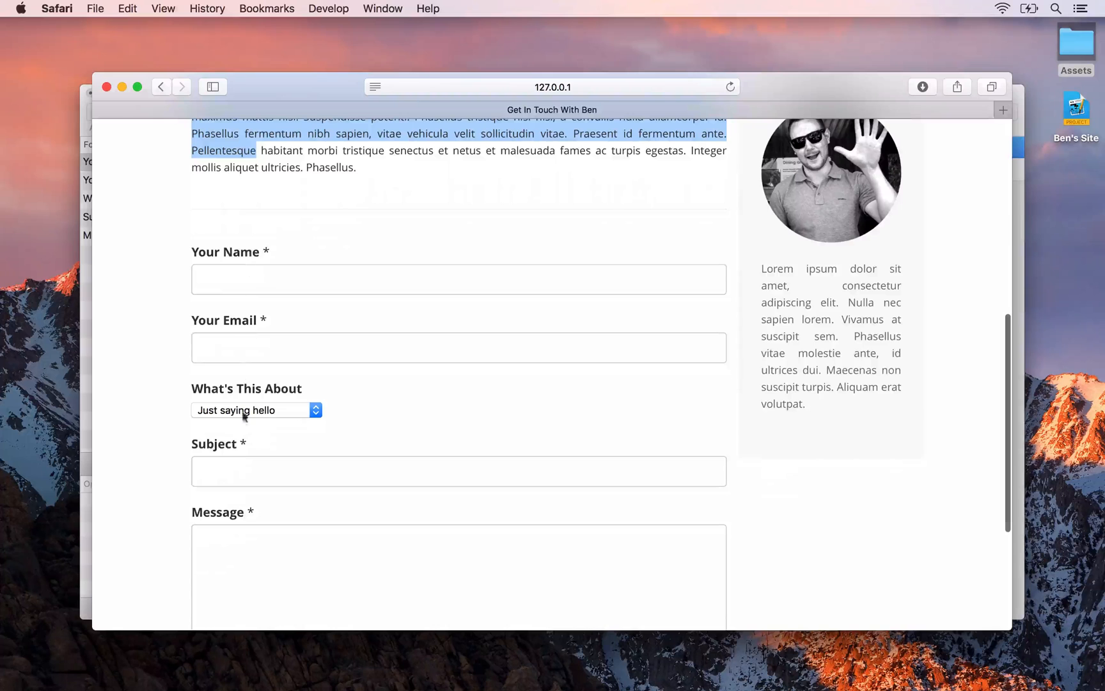
{"action": "scroll", "coordinate": [830, 246], "scroll_direction": "up", "scroll_amount": 2}
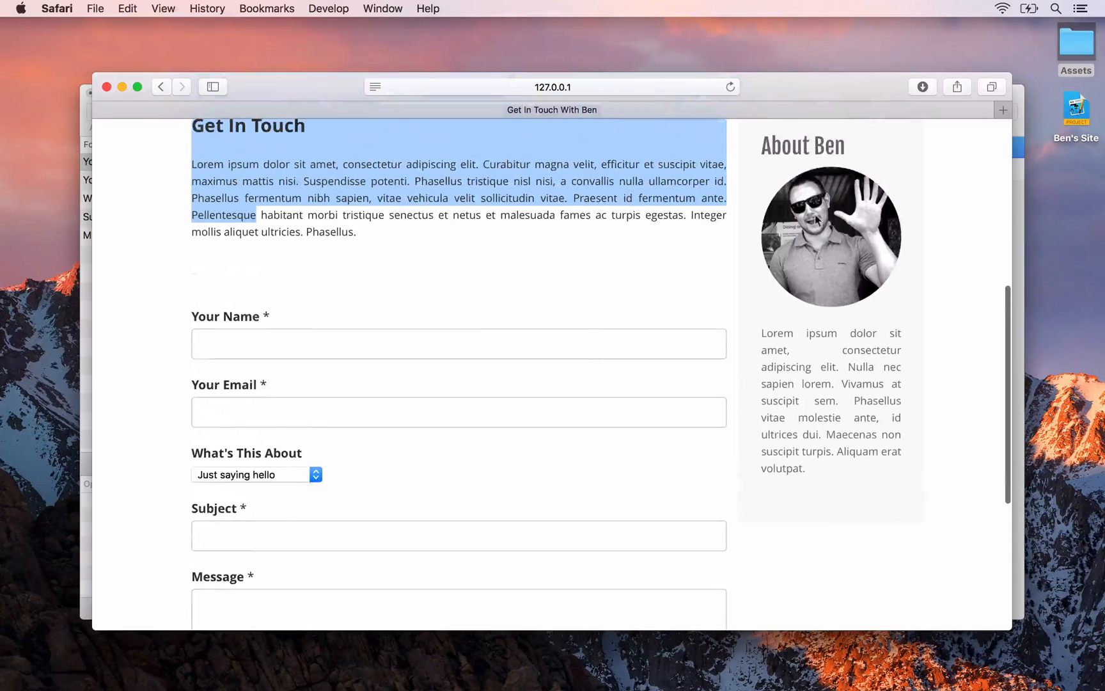
{"action": "scroll", "coordinate": [813, 325], "scroll_direction": "down", "scroll_amount": 4}
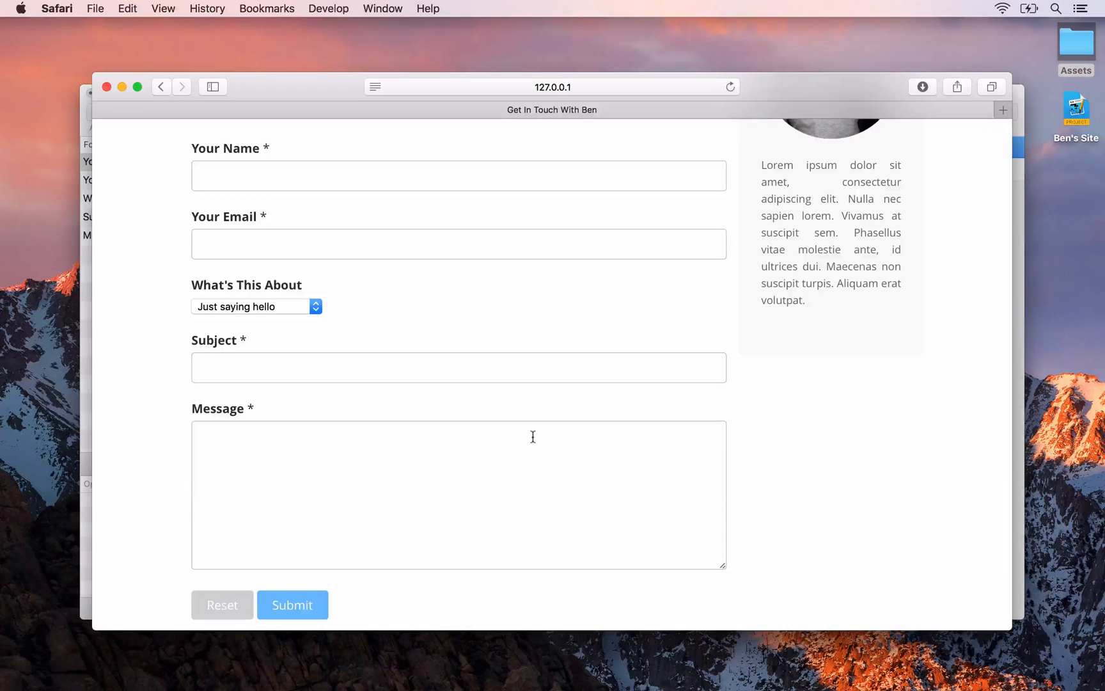
{"action": "scroll", "coordinate": [533, 436], "scroll_direction": "up", "scroll_amount": 10}
Open the Work page from the site navigation and review both project card rows and the call-to-action box
{"action": "left_click", "coordinate": [893, 163]}
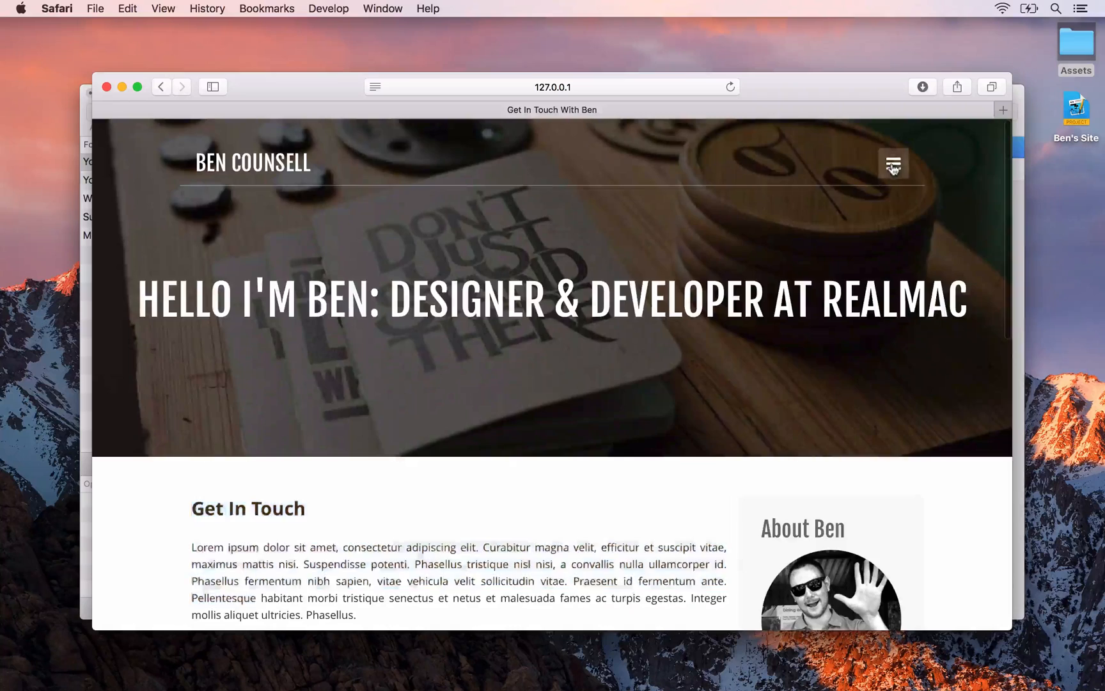
{"action": "left_click", "coordinate": [217, 463]}
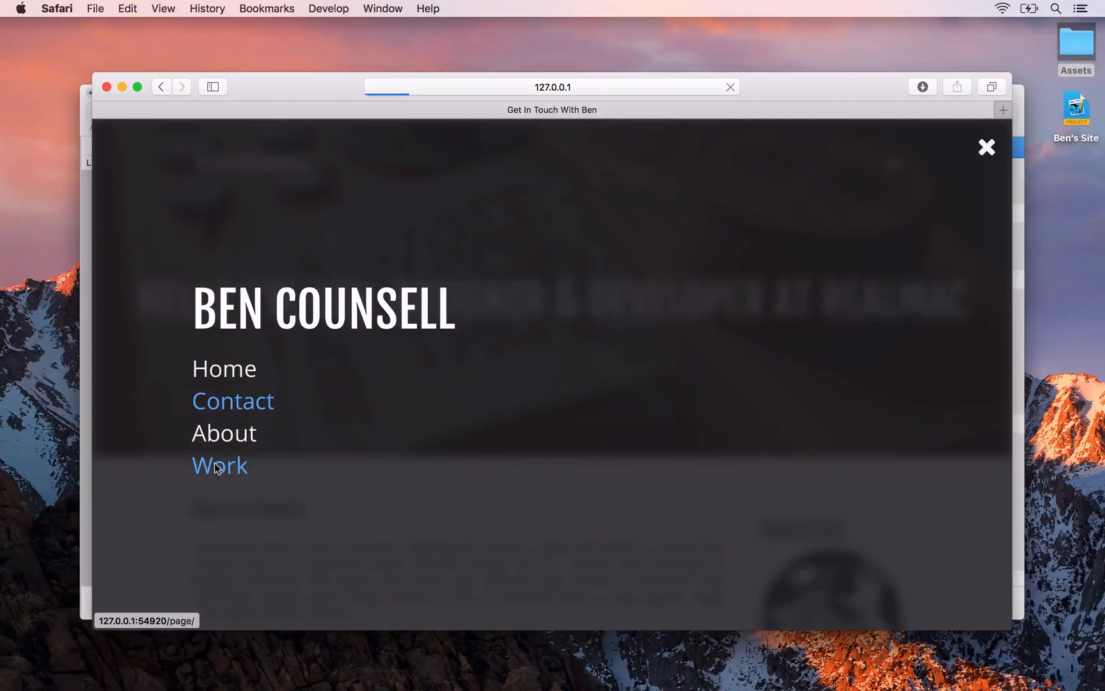
{"action": "scroll", "coordinate": [326, 458], "scroll_direction": "down", "scroll_amount": 7}
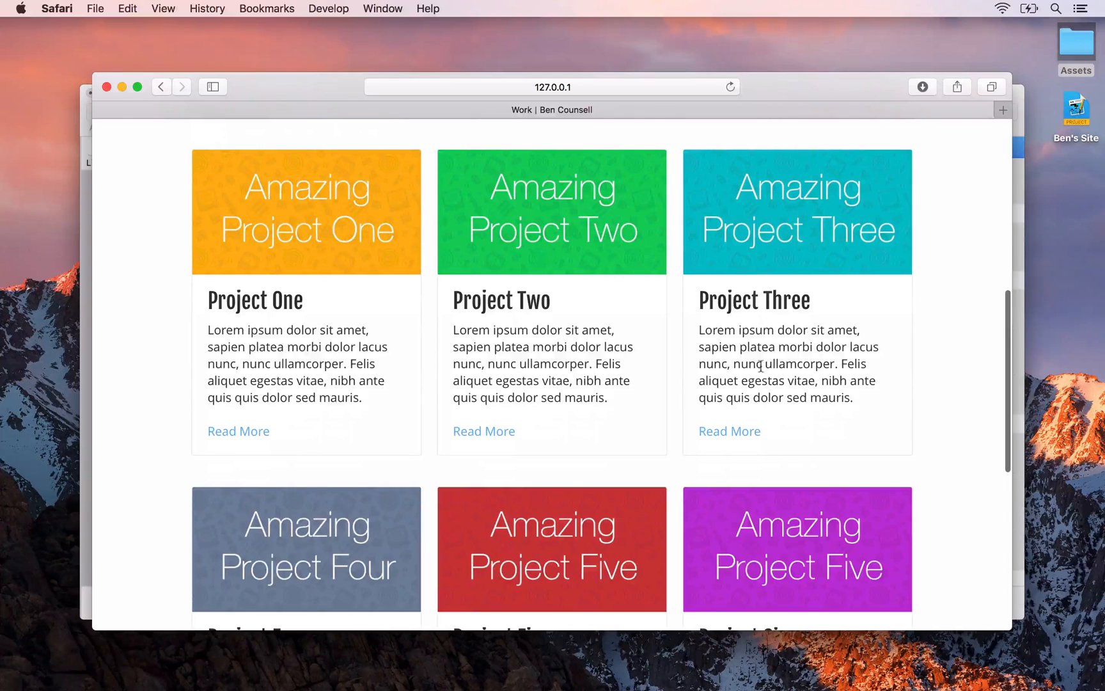
{"action": "scroll", "coordinate": [722, 450], "scroll_direction": "down", "scroll_amount": 2}
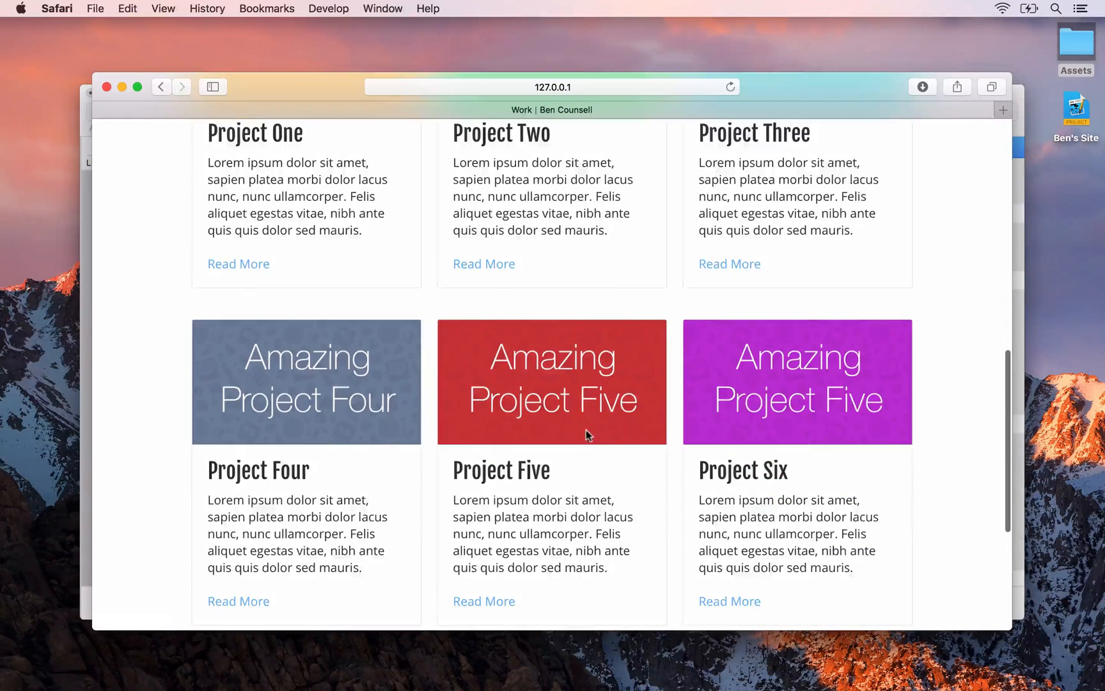
{"action": "scroll", "coordinate": [587, 435], "scroll_direction": "down", "scroll_amount": 5}
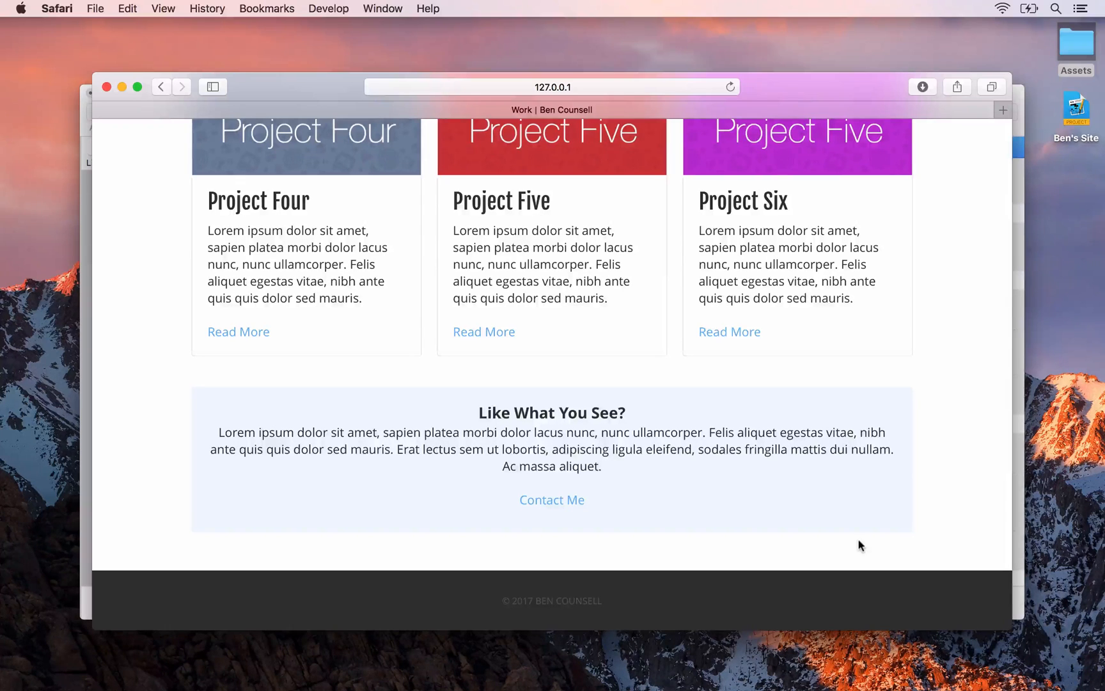
Return to RapidWeaver and examine the Responsive settings of the lower 3 Columns stack
{"action": "key", "text": "super+Tab"}
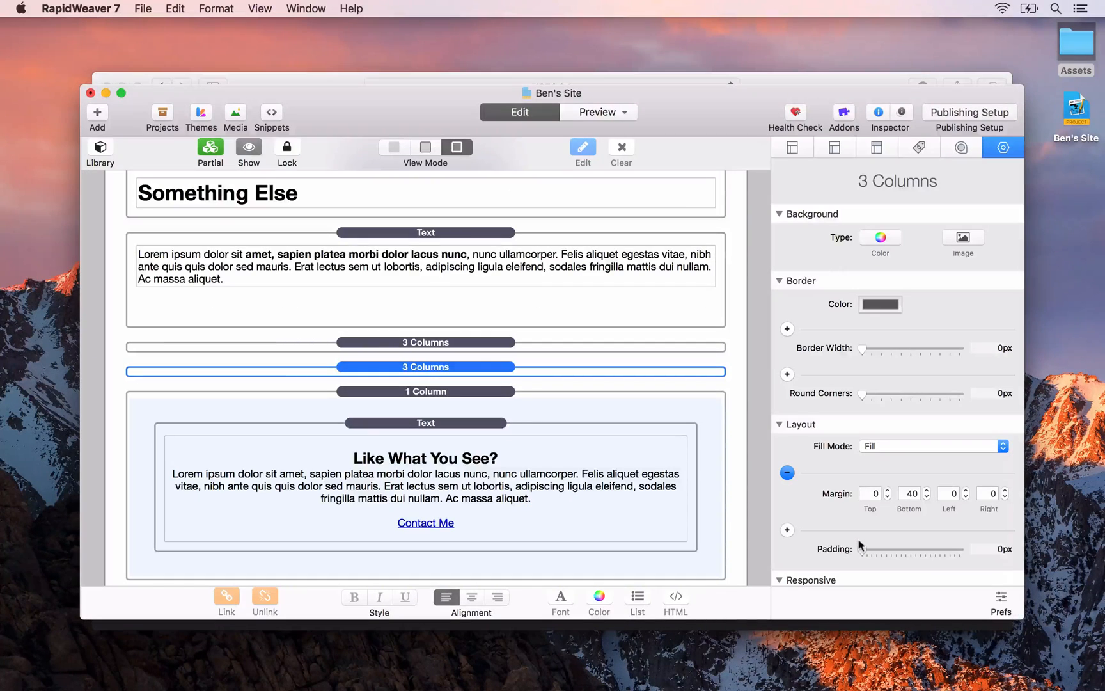
{"action": "scroll", "coordinate": [858, 540], "scroll_direction": "down", "scroll_amount": 5}
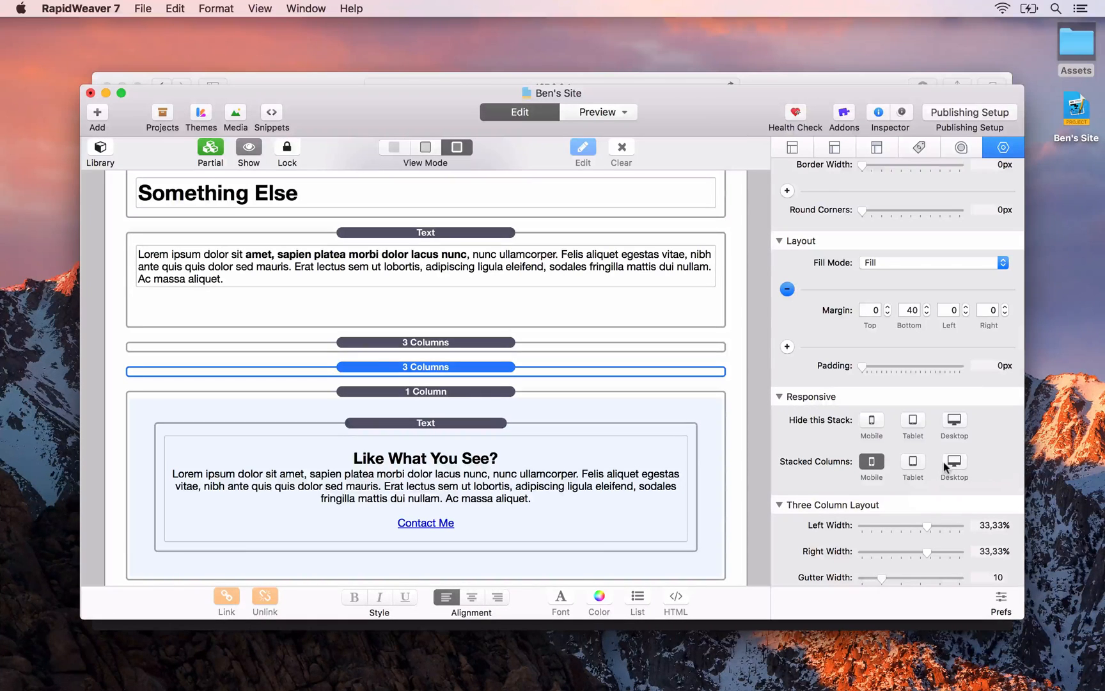
Switch to Safari, reload the Work page and examine its iPad Air 2 layout in Responsive Design Mode
{"action": "key", "text": "super+Tab"}
{"action": "key", "text": "super+r"}
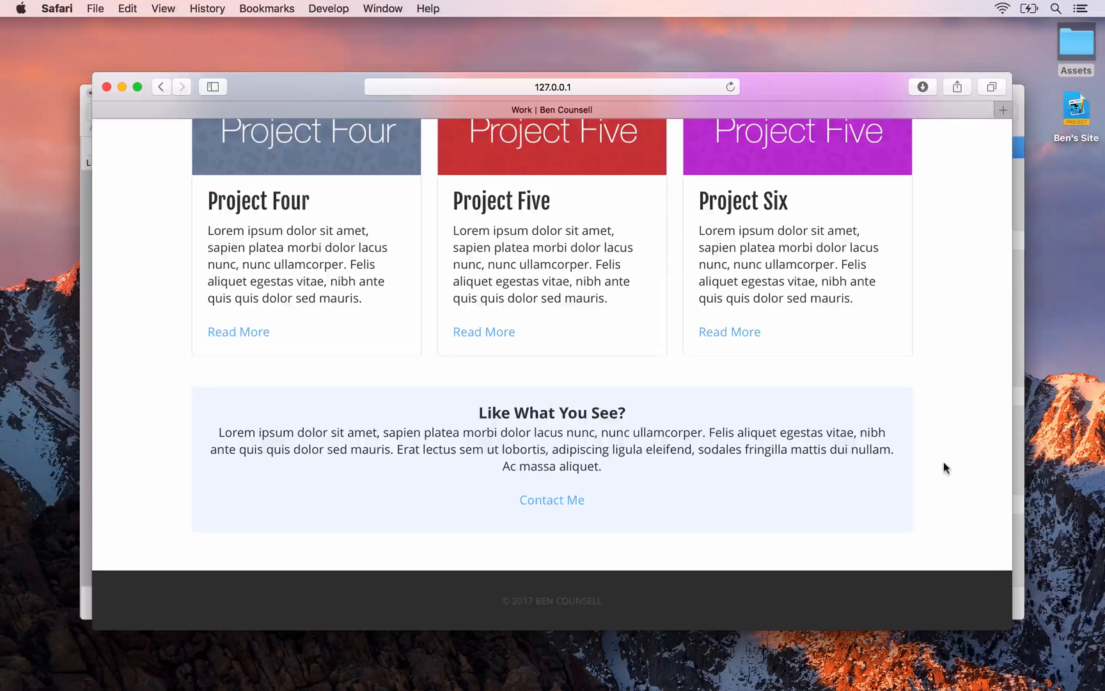
{"action": "left_click", "coordinate": [333, 7]}
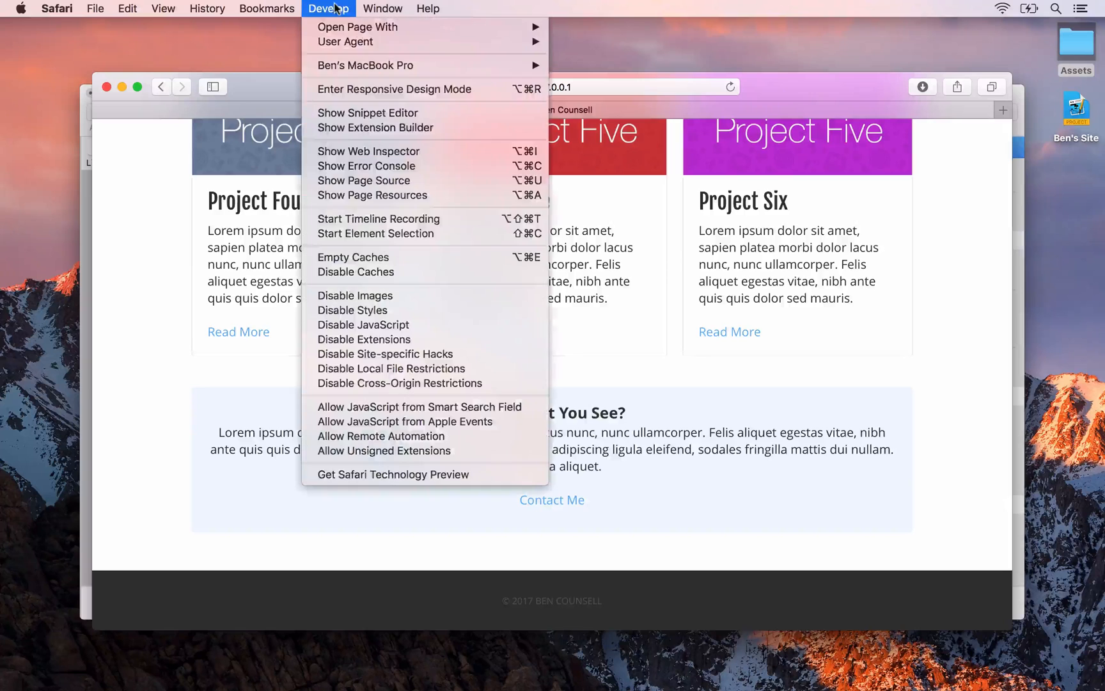
{"action": "left_click", "coordinate": [345, 91]}
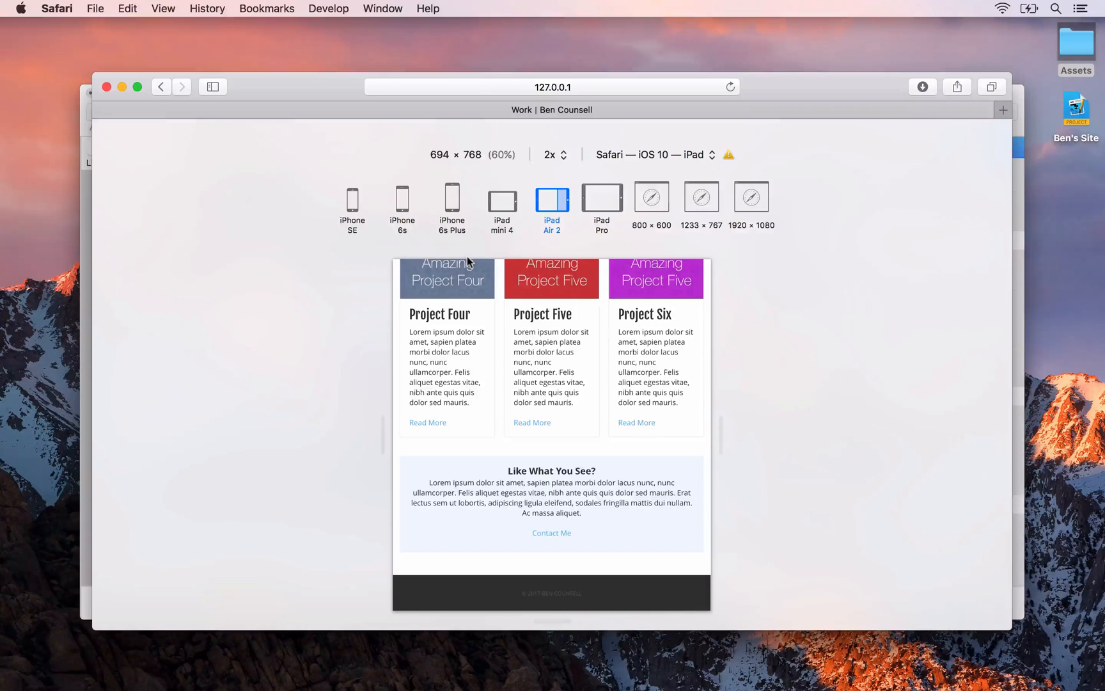
{"action": "scroll", "coordinate": [570, 330], "scroll_direction": "up", "scroll_amount": 3}
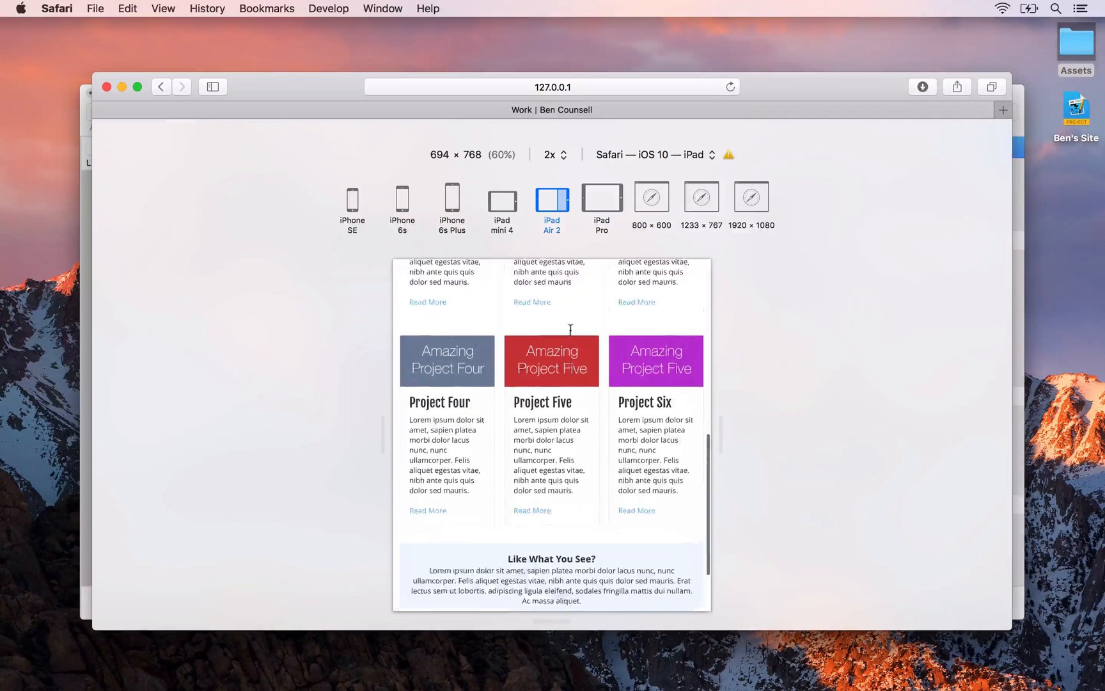
{"action": "scroll", "coordinate": [648, 400], "scroll_direction": "up", "scroll_amount": 5}
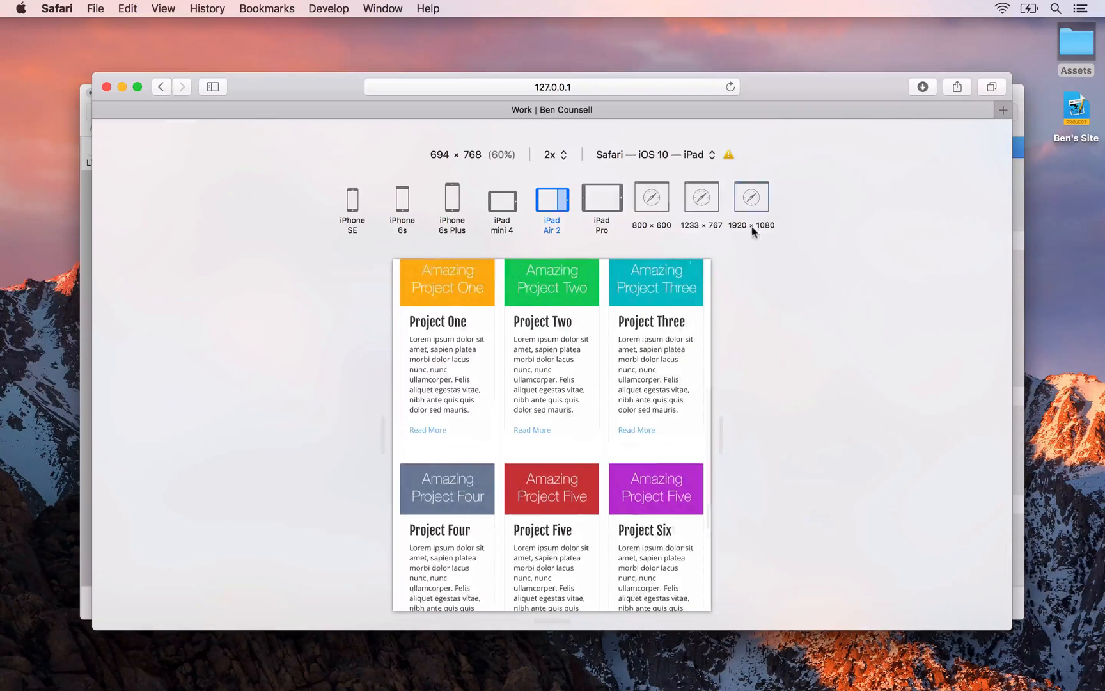
Preview the Work page at 1920 × 1080 and at the iPhone 6s Plus size
{"action": "left_click", "coordinate": [753, 231]}
{"action": "scroll", "coordinate": [734, 347], "scroll_direction": "up", "scroll_amount": 3}
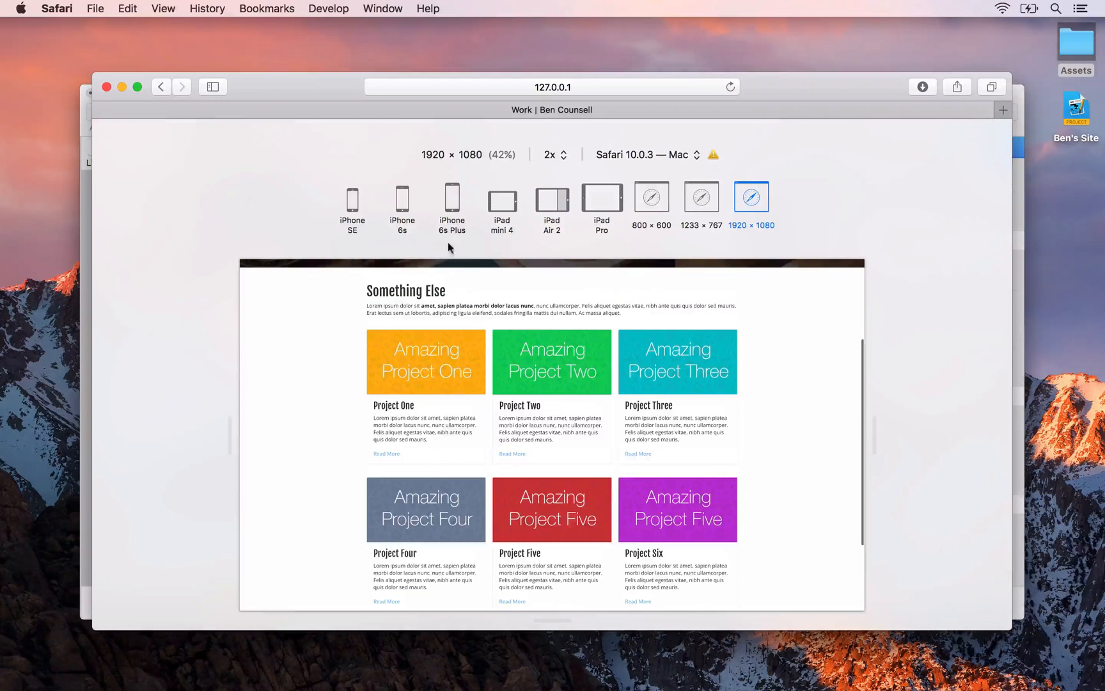
{"action": "left_click", "coordinate": [451, 195]}
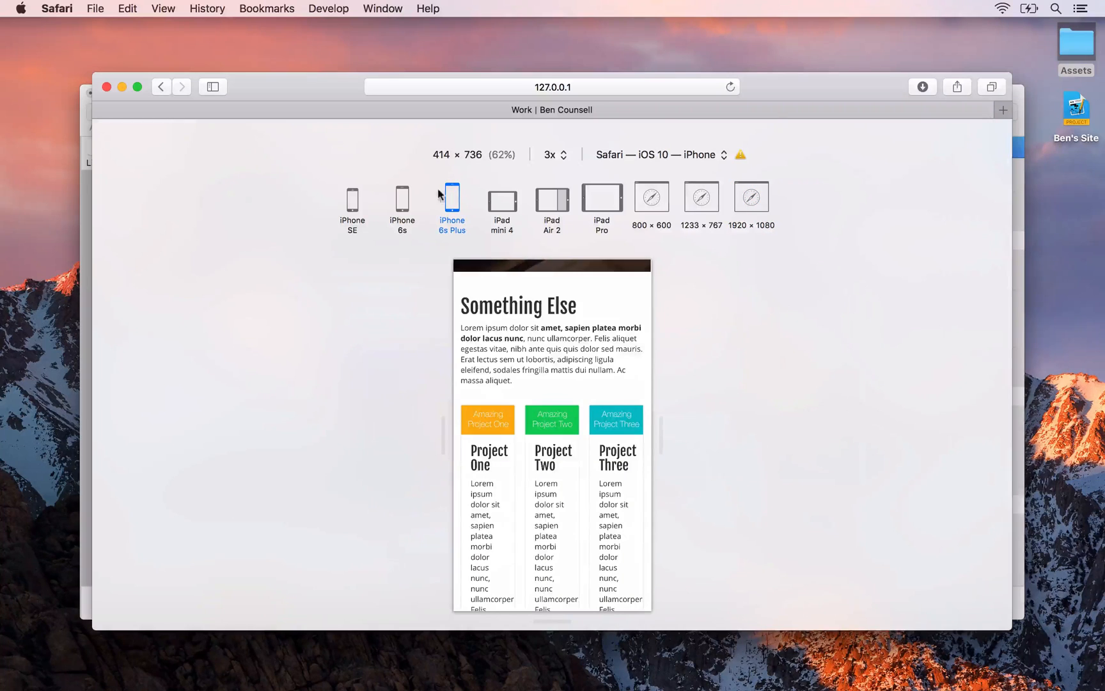
Preview the Work page at the iPhone 6s size and check how the project cards stack
{"action": "left_click", "coordinate": [403, 202]}
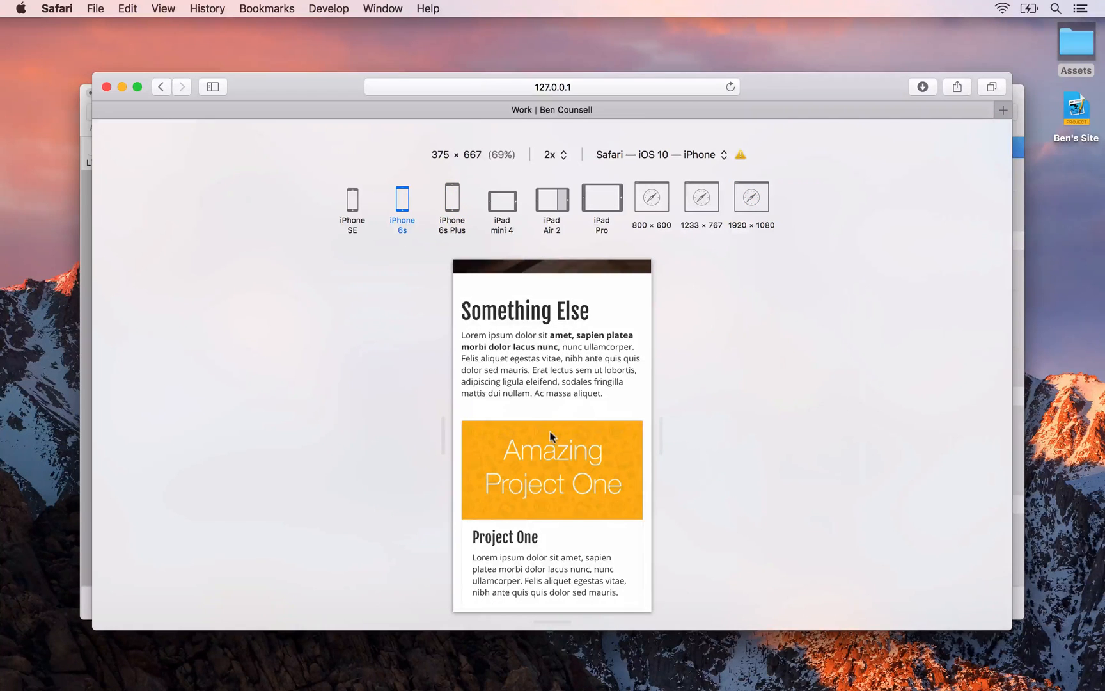
{"action": "scroll", "coordinate": [550, 439], "scroll_direction": "down", "scroll_amount": 5}
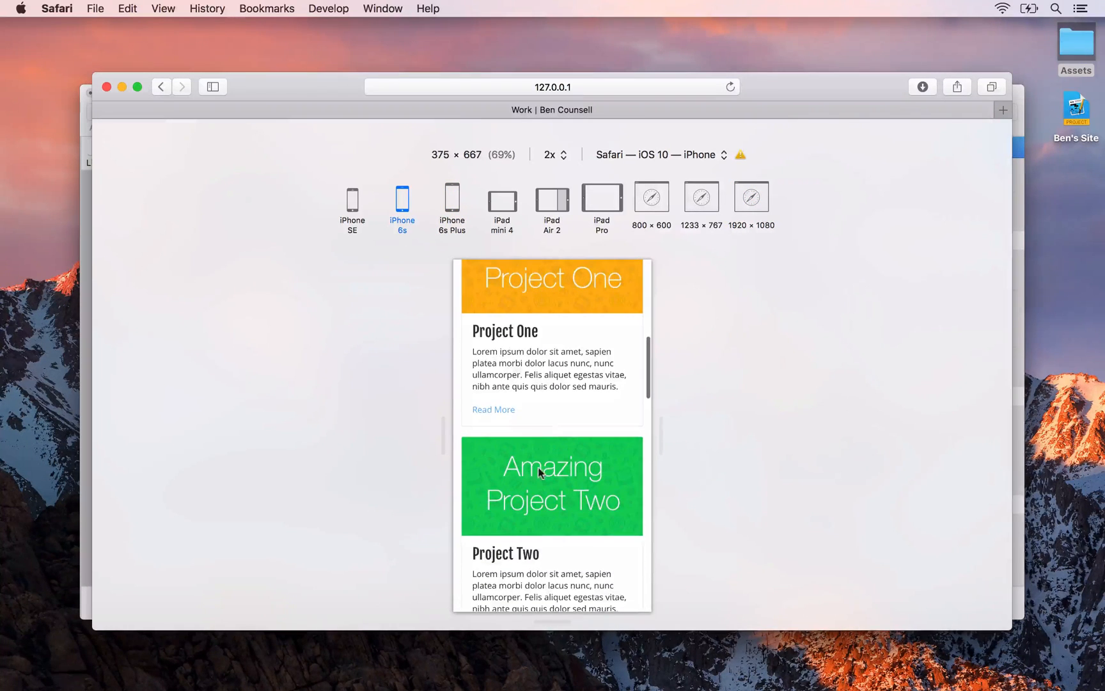
{"action": "scroll", "coordinate": [538, 470], "scroll_direction": "down", "scroll_amount": 10}
{"action": "scroll", "coordinate": [537, 472], "scroll_direction": "down", "scroll_amount": 10}
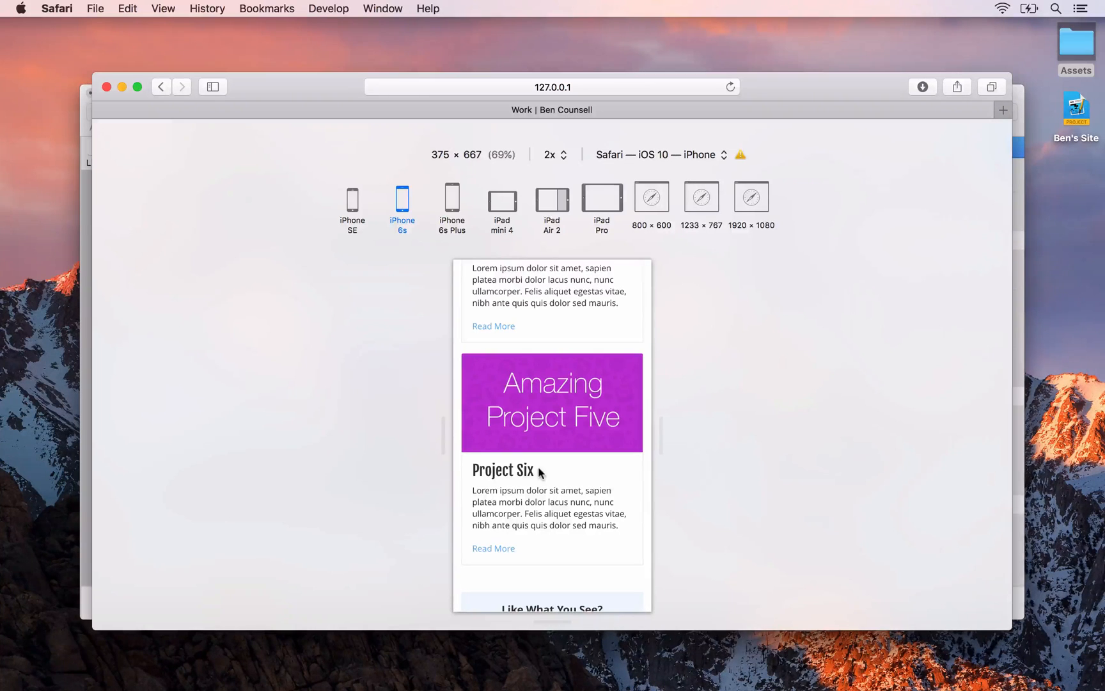
{"action": "scroll", "coordinate": [580, 318], "scroll_direction": "up", "scroll_amount": 10}
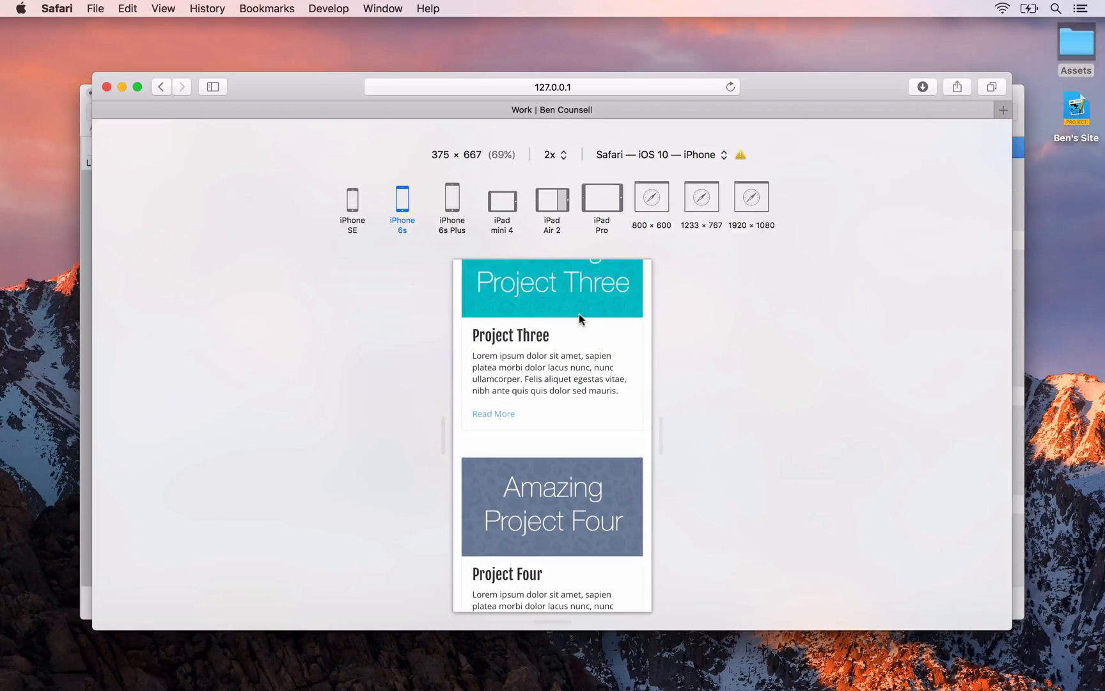
Return to RapidWeaver and enable Stacked Columns on Tablet for the upper 3 Columns stack
{"action": "key", "text": "super+Tab"}
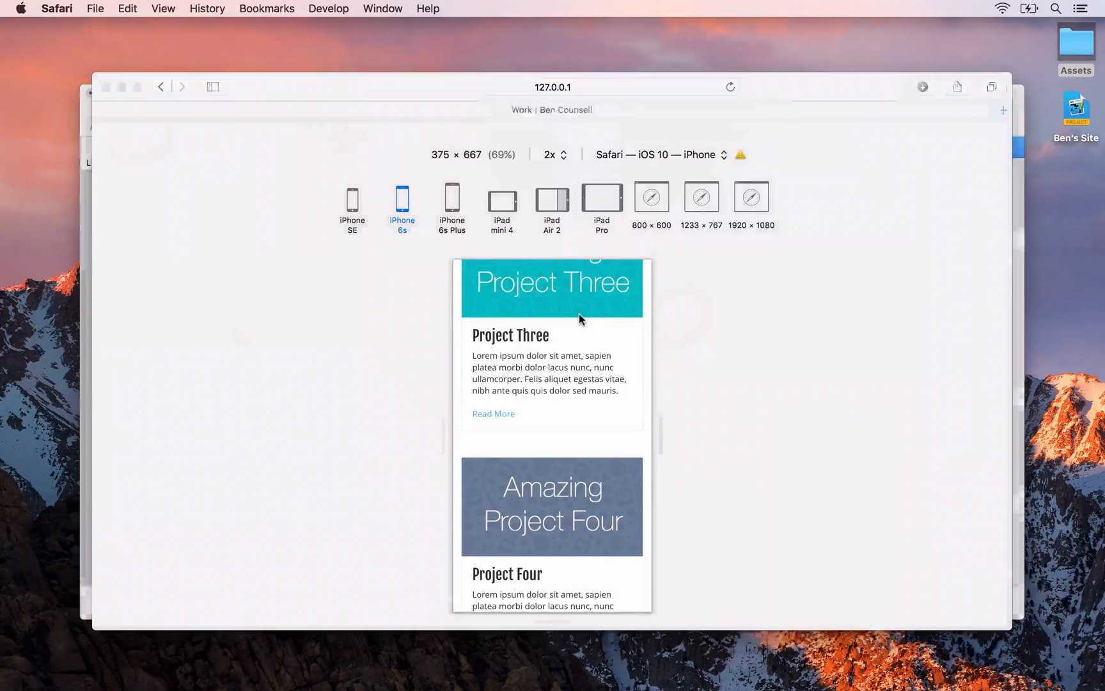
{"action": "left_click", "coordinate": [468, 340]}
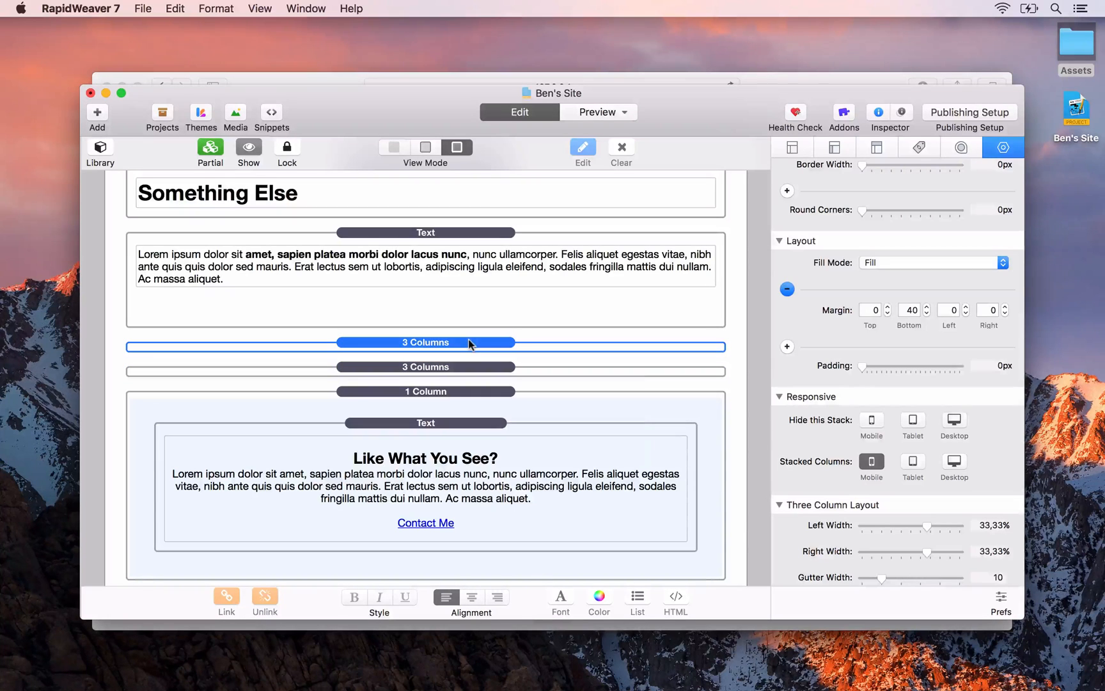
{"action": "left_click", "coordinate": [918, 467]}
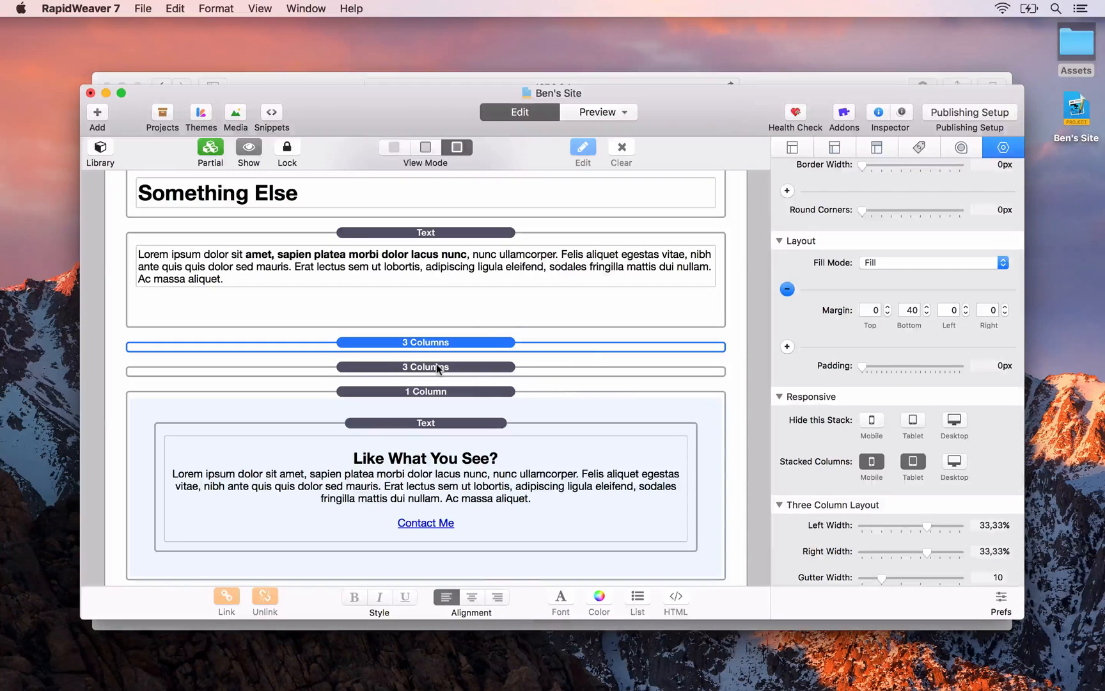
Switch to Safari, reload the Work page and examine the project rows at the iPad Pro size
{"action": "key", "text": "super+Tab"}
{"action": "key", "text": "super+r"}
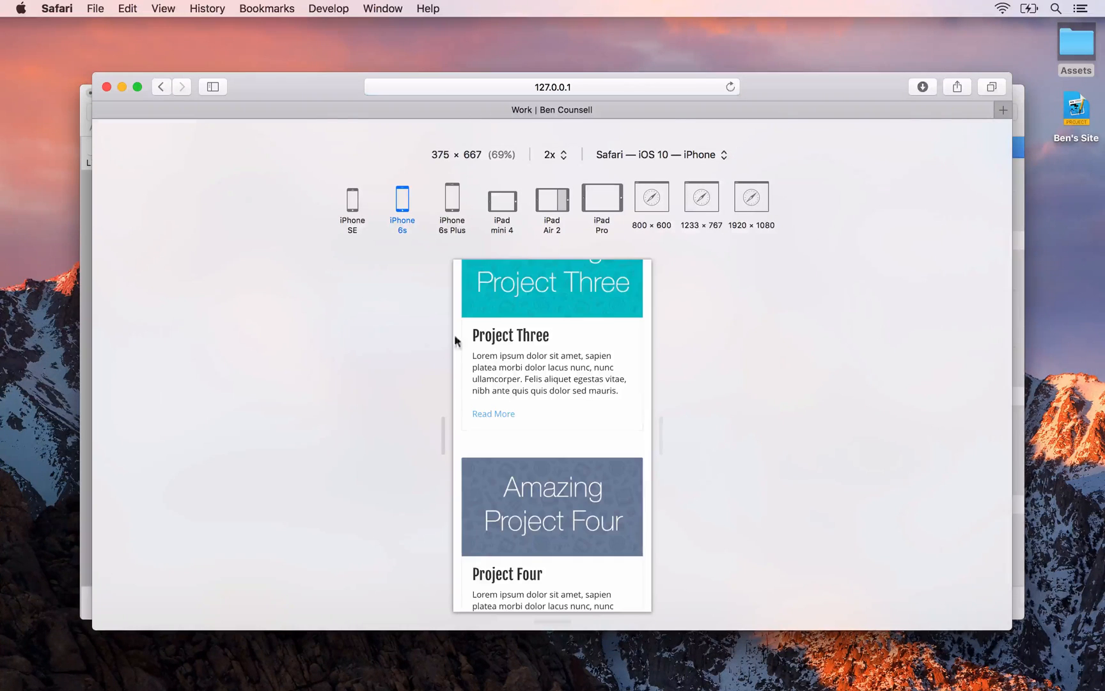
{"action": "left_click", "coordinate": [604, 194]}
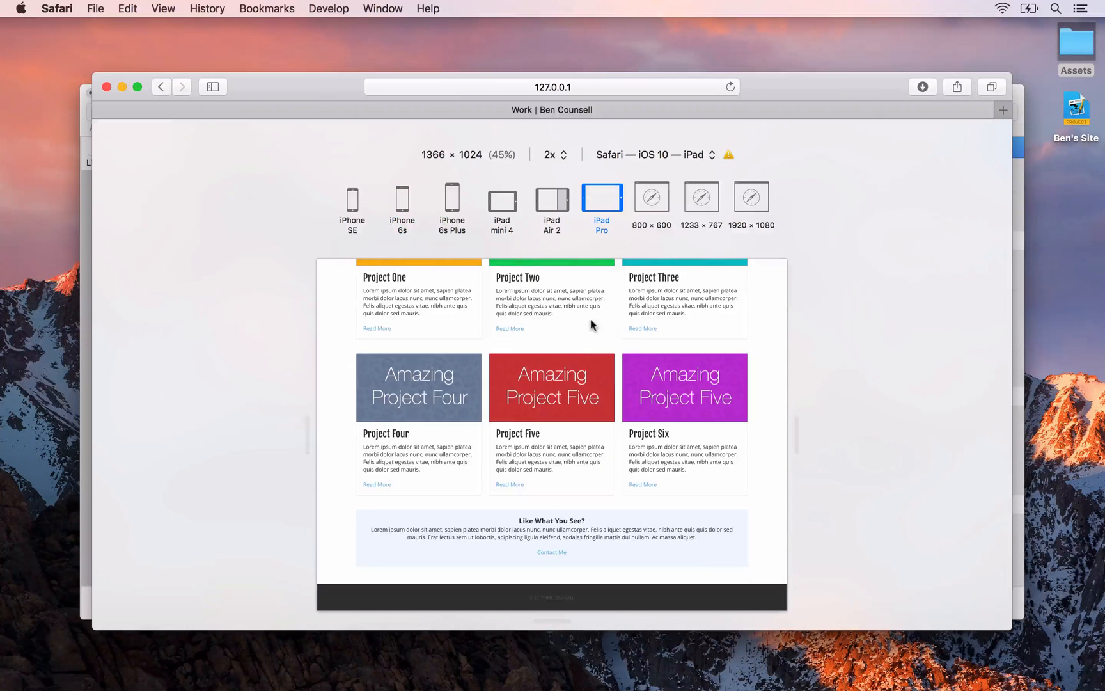
{"action": "scroll", "coordinate": [474, 270], "scroll_direction": "up", "scroll_amount": 3}
{"action": "scroll", "coordinate": [475, 270], "scroll_direction": "up", "scroll_amount": 2}
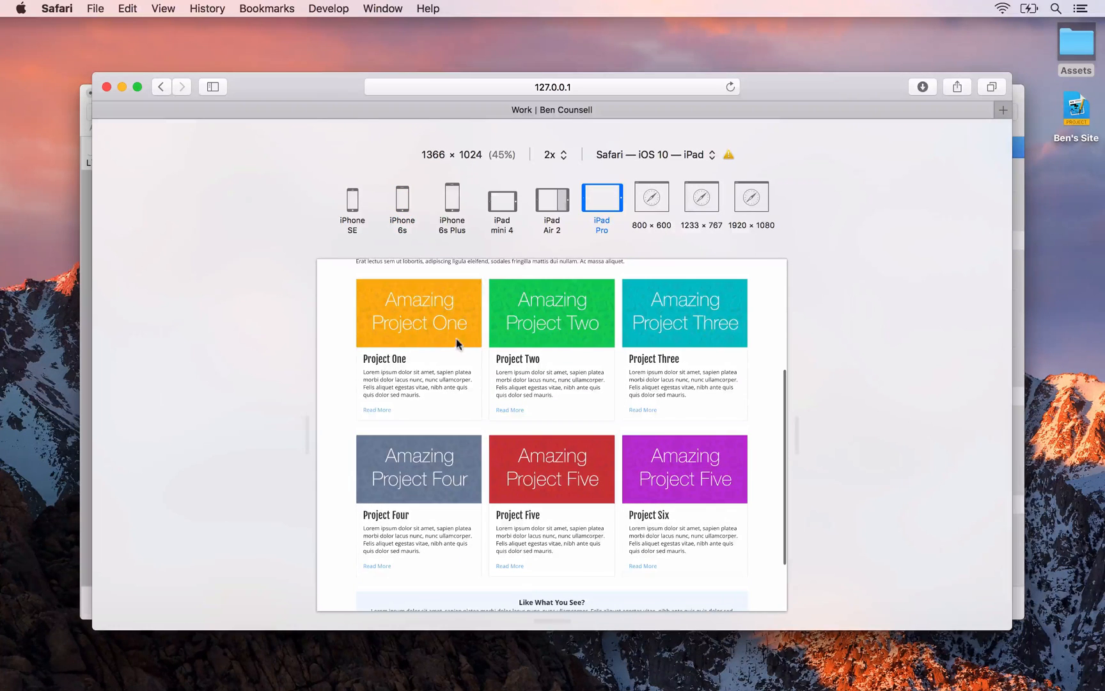
Preview the Work page at the iPad Air 2 size and compare how both project rows stack
{"action": "left_click", "coordinate": [548, 202]}
{"action": "scroll", "coordinate": [547, 352], "scroll_direction": "down", "scroll_amount": 10}
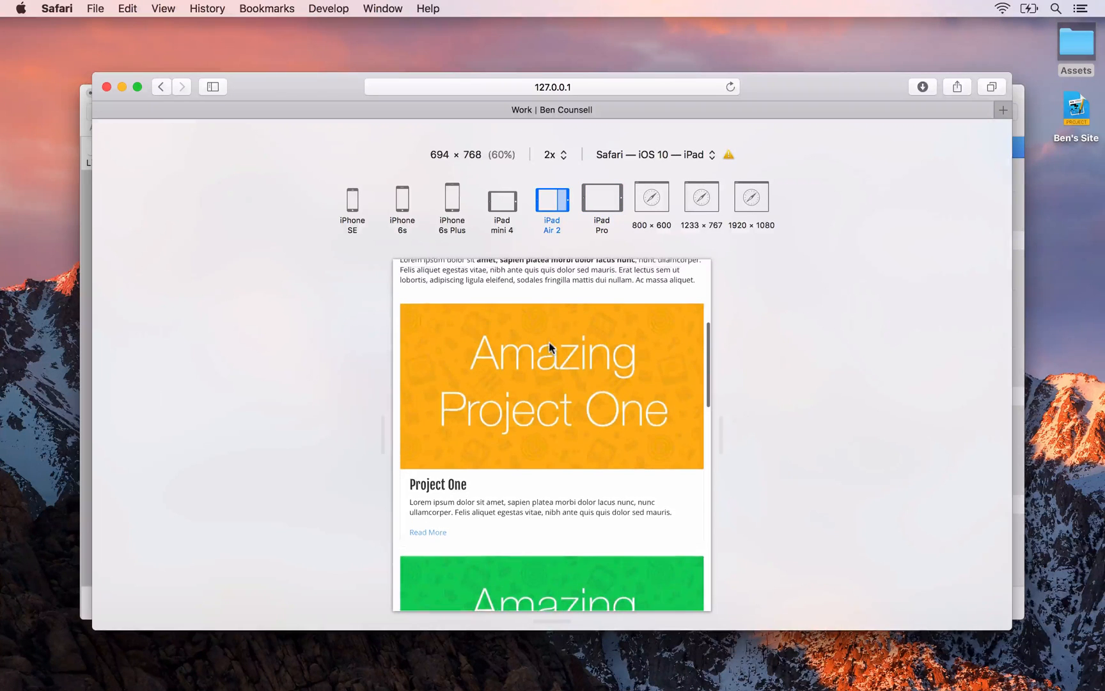
{"action": "scroll", "coordinate": [569, 500], "scroll_direction": "down", "scroll_amount": 20}
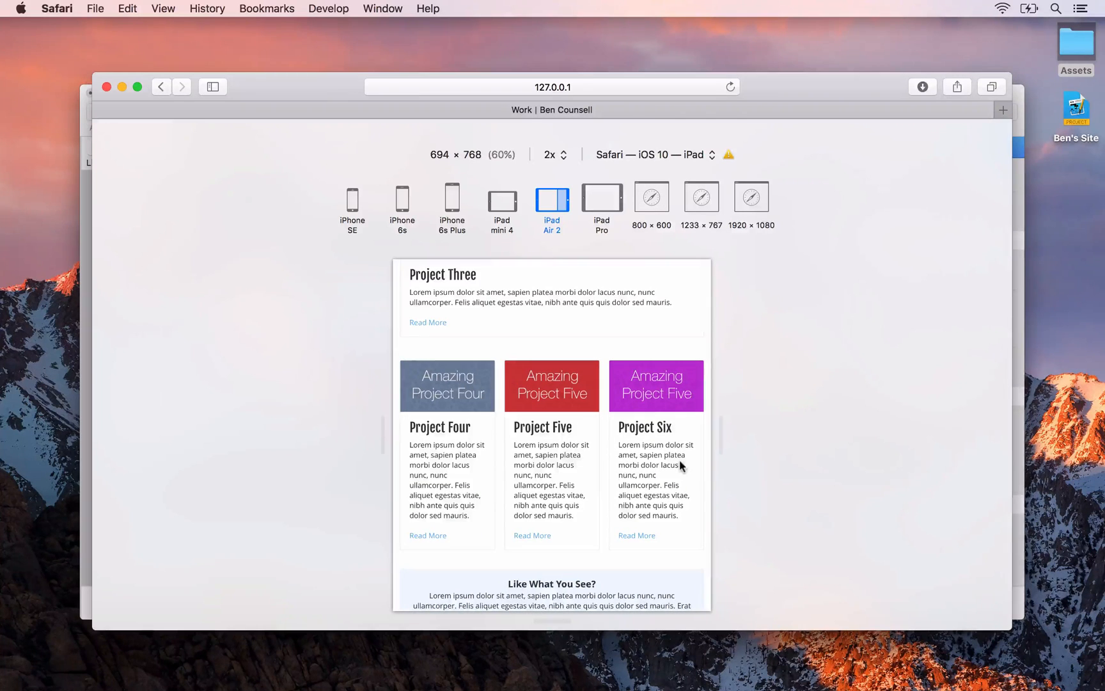
Return to RapidWeaver and enable Stacked Columns on Tablet for the lower 3 Columns stack
{"action": "key", "text": "super+Tab"}
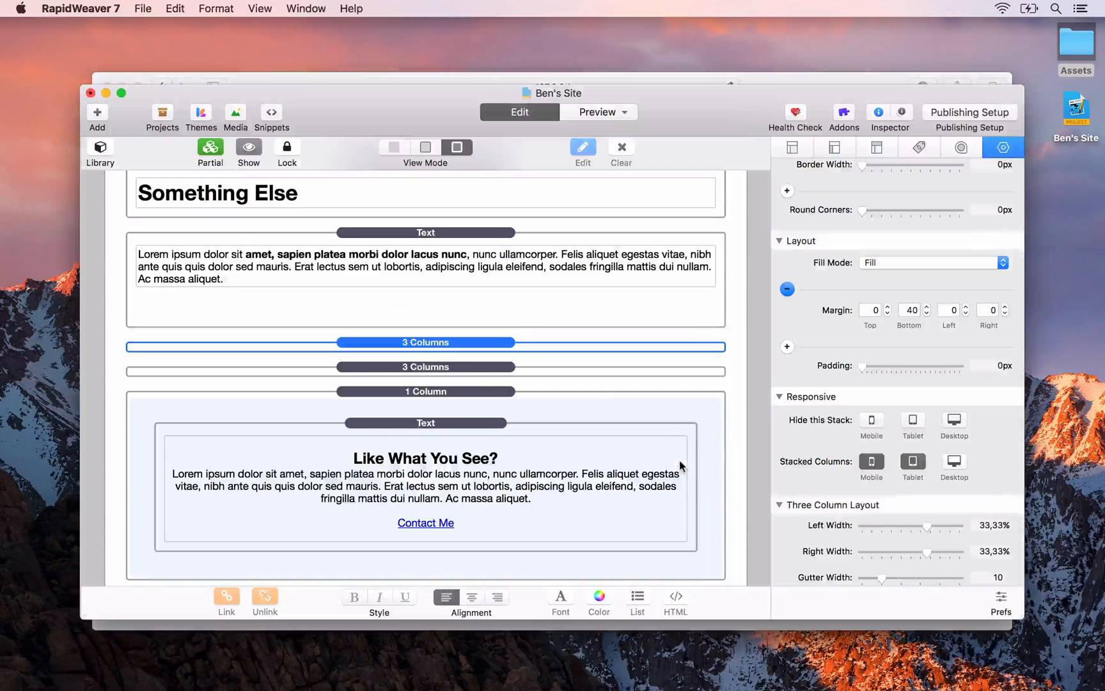
{"action": "left_click", "coordinate": [499, 369]}
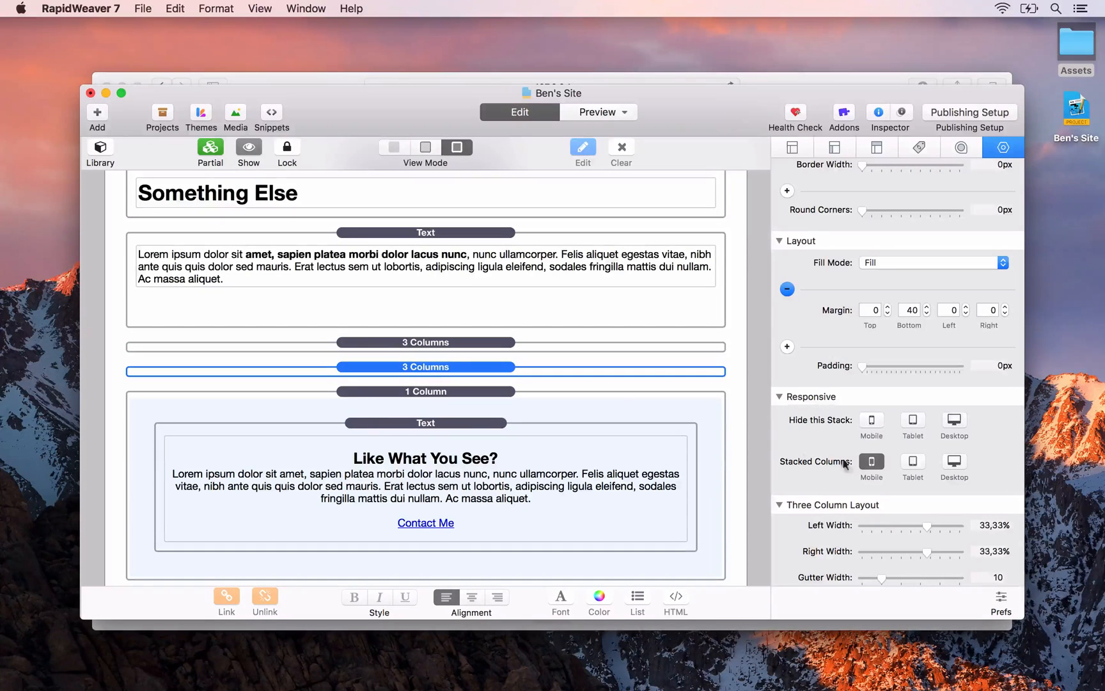
{"action": "left_click", "coordinate": [913, 463]}
Switch to Safari, reload the Work page and check the stacking of all project cards at the iPad Air 2 size
{"action": "key", "text": "super+Tab"}
{"action": "key", "text": "super+r"}
{"action": "scroll", "coordinate": [569, 344], "scroll_direction": "down", "scroll_amount": 1}
{"action": "scroll", "coordinate": [569, 348], "scroll_direction": "down", "scroll_amount": 10}
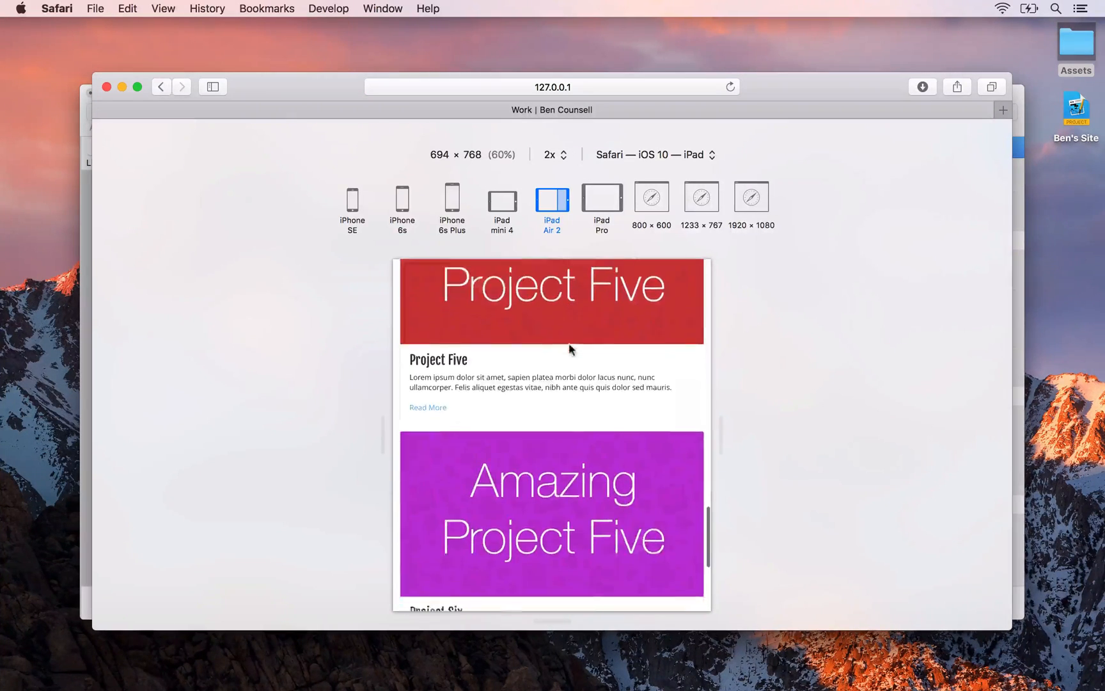
{"action": "scroll", "coordinate": [569, 348], "scroll_direction": "down", "scroll_amount": 3}
{"action": "scroll", "coordinate": [569, 348], "scroll_direction": "up", "scroll_amount": 15}
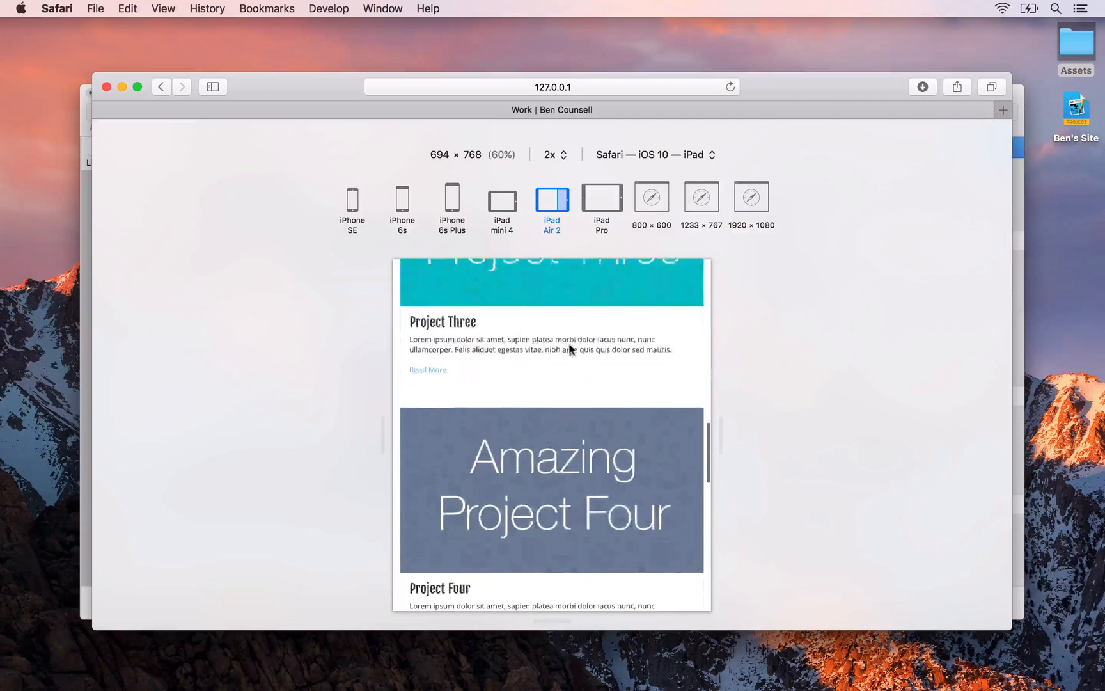
{"action": "scroll", "coordinate": [569, 348], "scroll_direction": "up", "scroll_amount": 8}
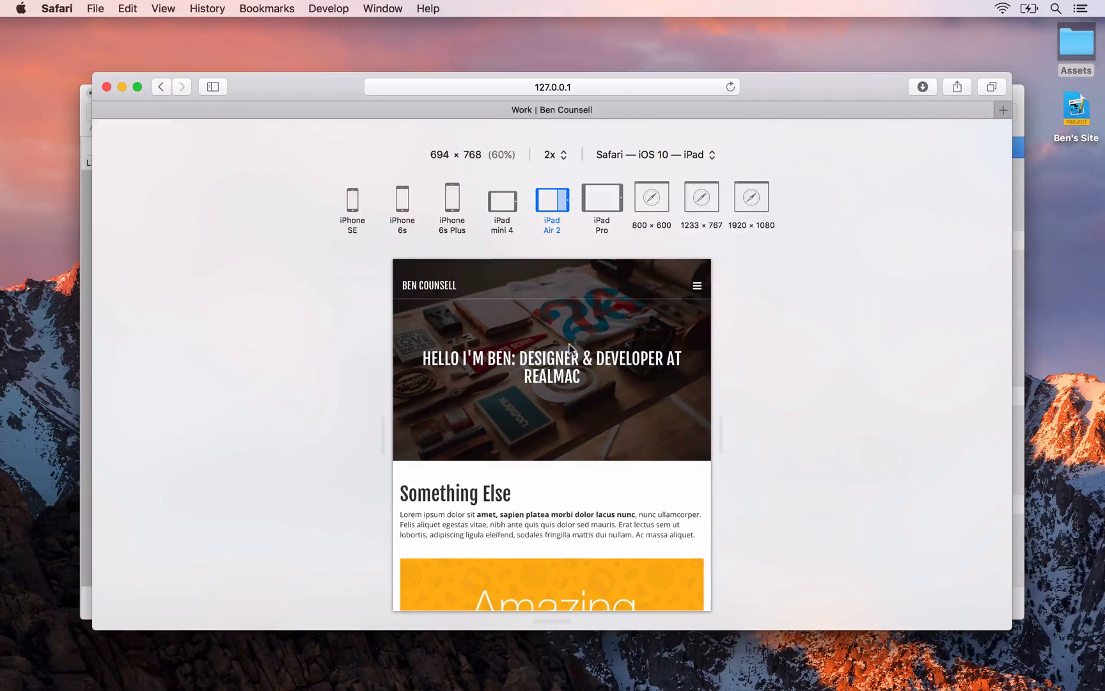
Return to RapidWeaver and hide the "Something Else" Header stack on Mobile
{"action": "key", "text": "super+Tab"}
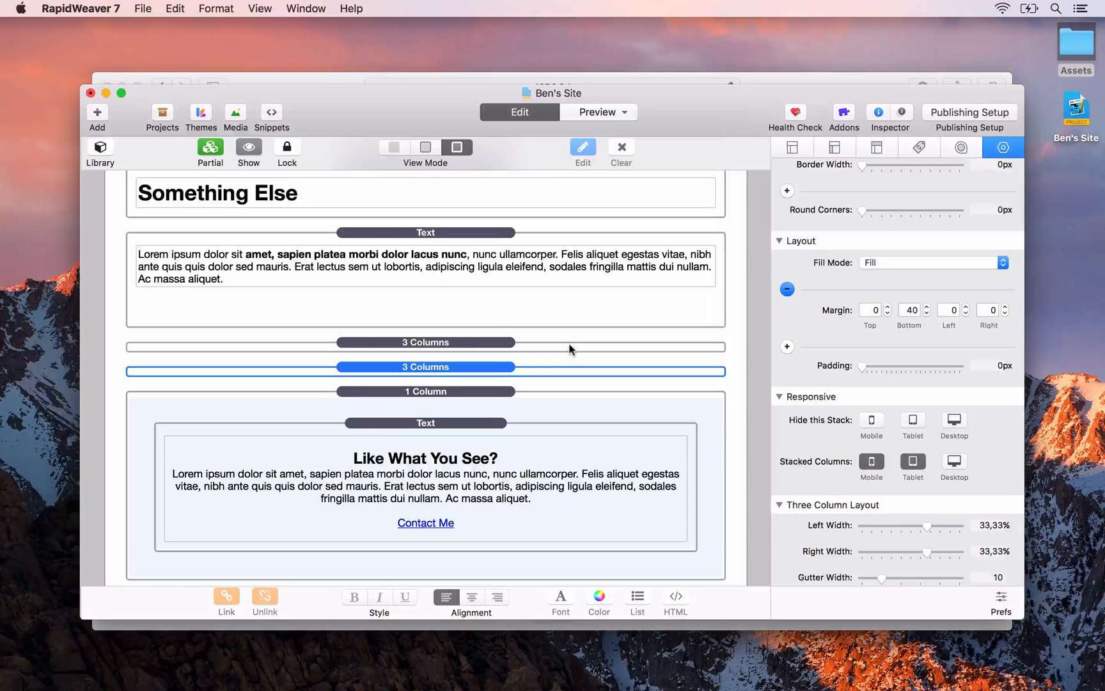
{"action": "scroll", "coordinate": [569, 348], "scroll_direction": "up", "scroll_amount": 3}
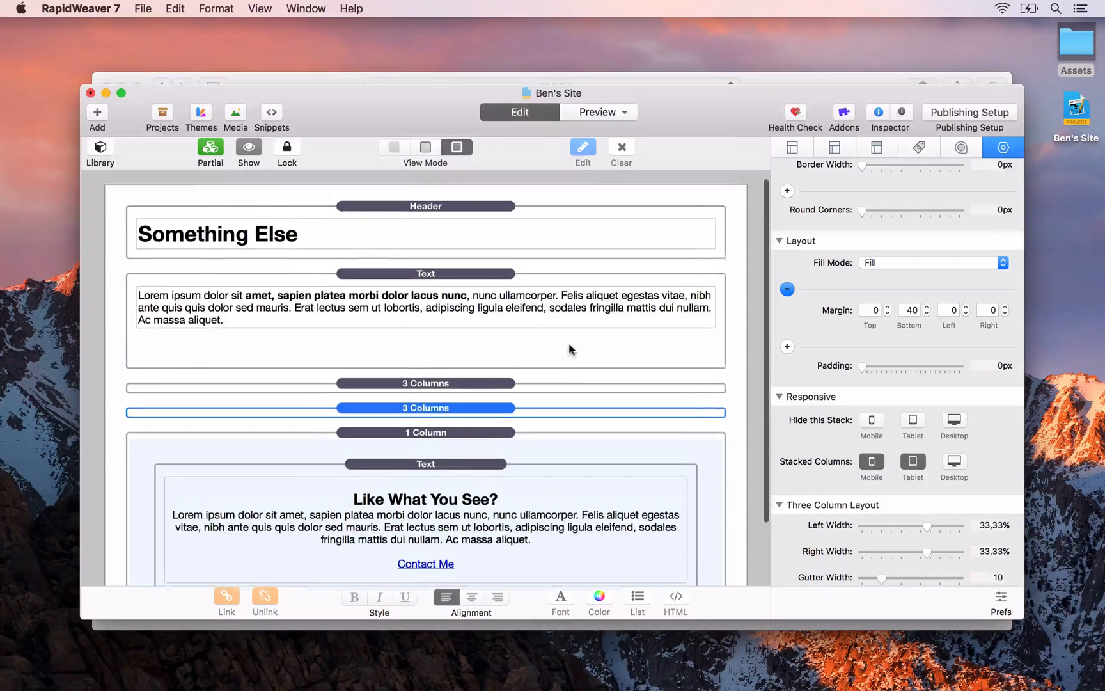
{"action": "left_click", "coordinate": [380, 228]}
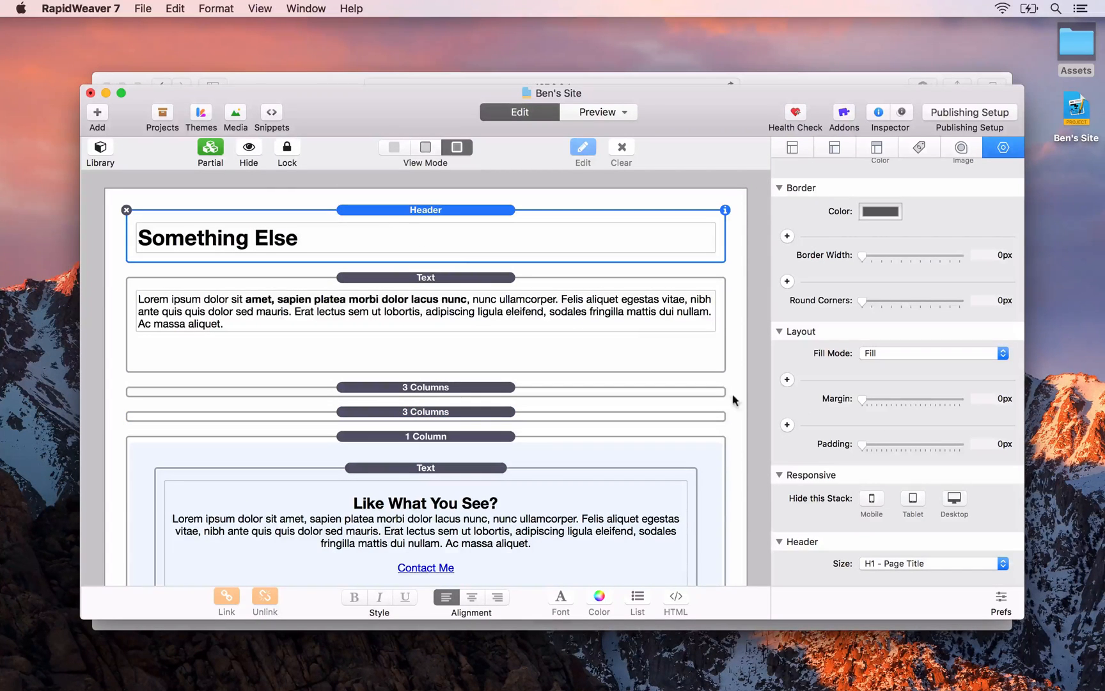
{"action": "left_click", "coordinate": [872, 498]}
Switch to Safari, reload the Work page and check the heading area at the iPhone SE size
{"action": "key", "text": "super+Tab"}
{"action": "key", "text": "super+r"}
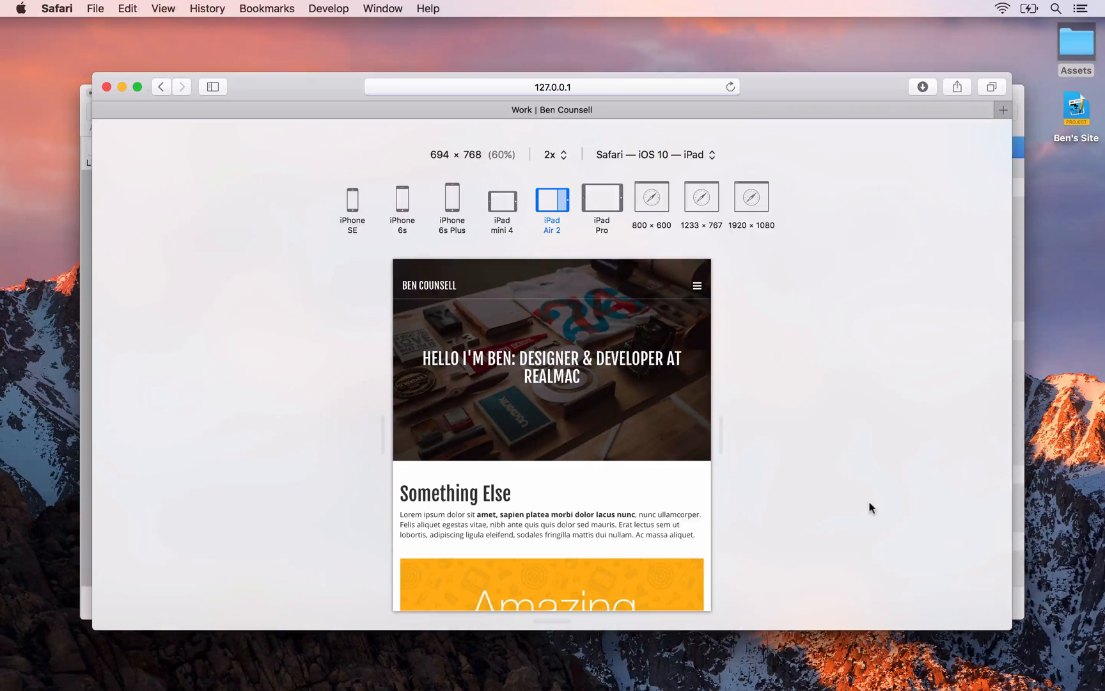
{"action": "left_click", "coordinate": [352, 199]}
{"action": "scroll", "coordinate": [541, 448], "scroll_direction": "down", "scroll_amount": 5}
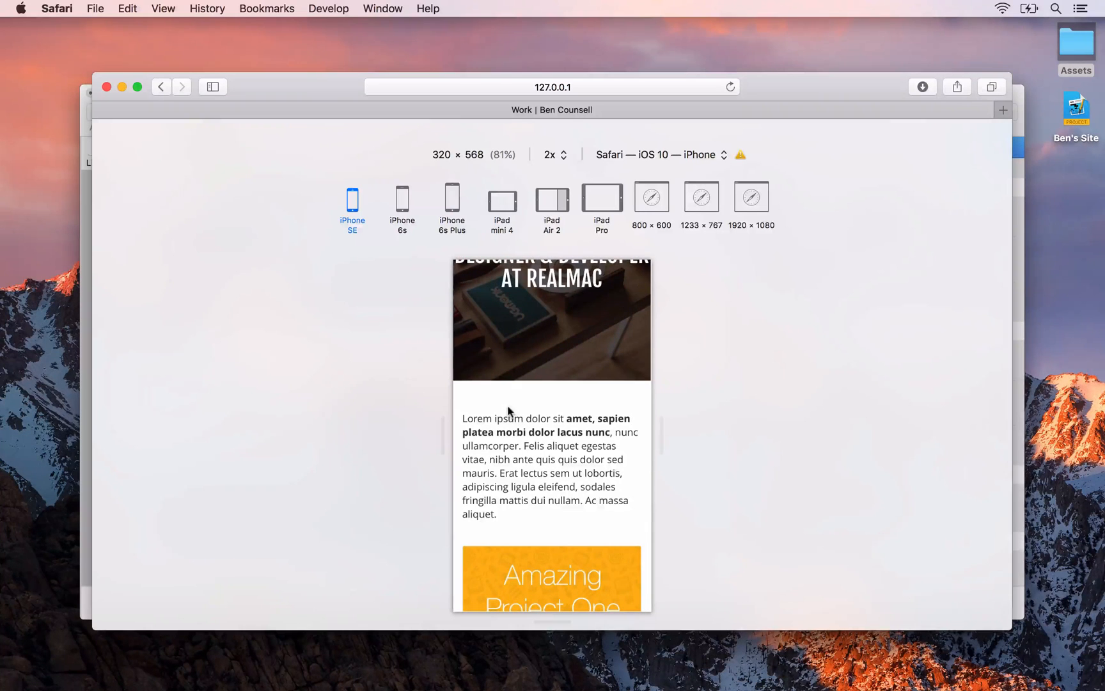
Turn off hiding on Mobile for the Header stack in RapidWeaver, then view the page in Safari again
{"action": "key", "text": "super+Tab"}
{"action": "left_click", "coordinate": [873, 499]}
{"action": "key", "text": "super+Tab"}
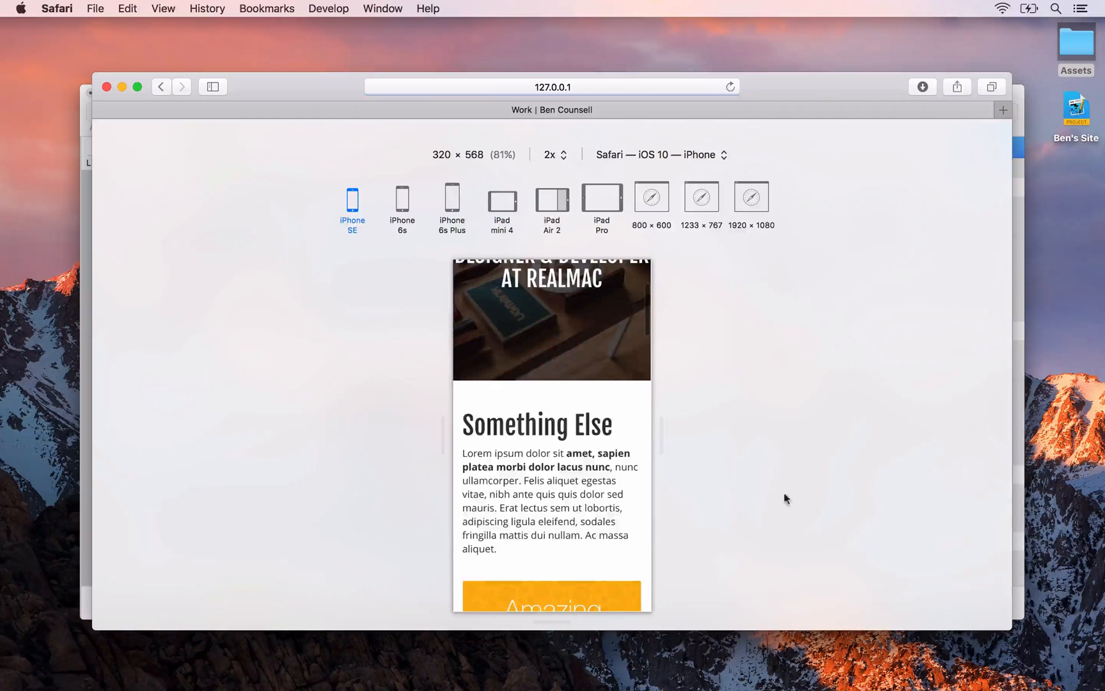